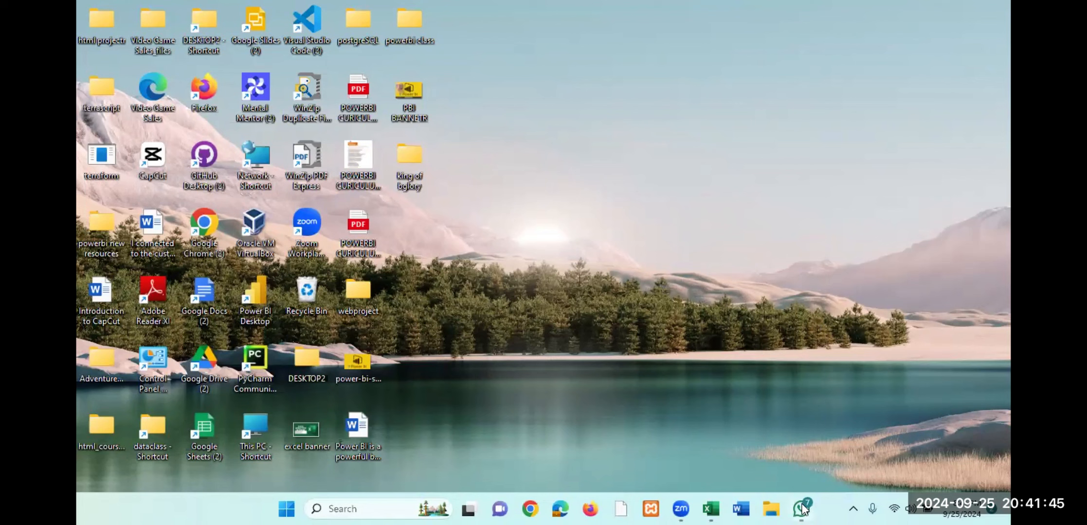
- Launch Power BI Desktop and start a new blank report
mouse_move(804, 508)
double_click(256, 295)
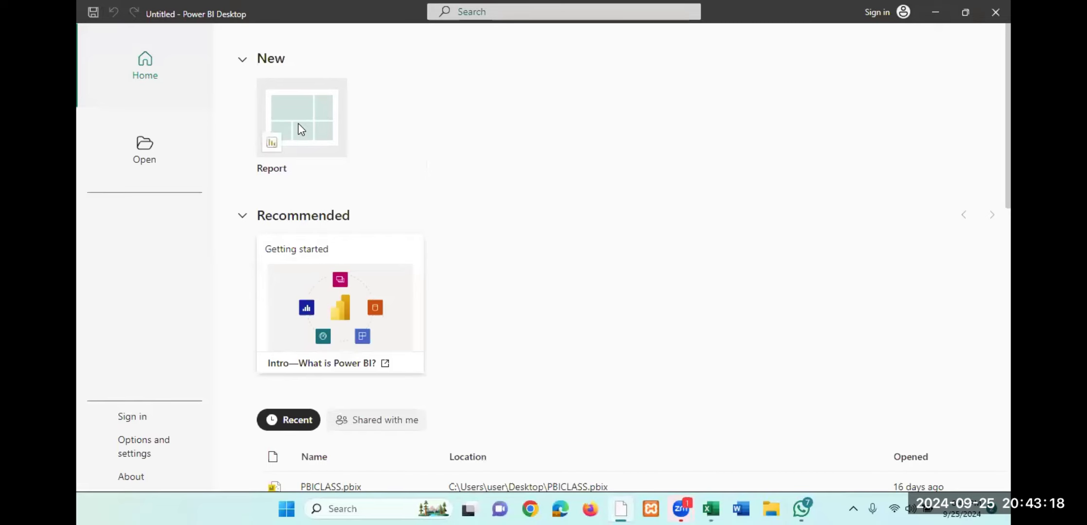
click(302, 129)
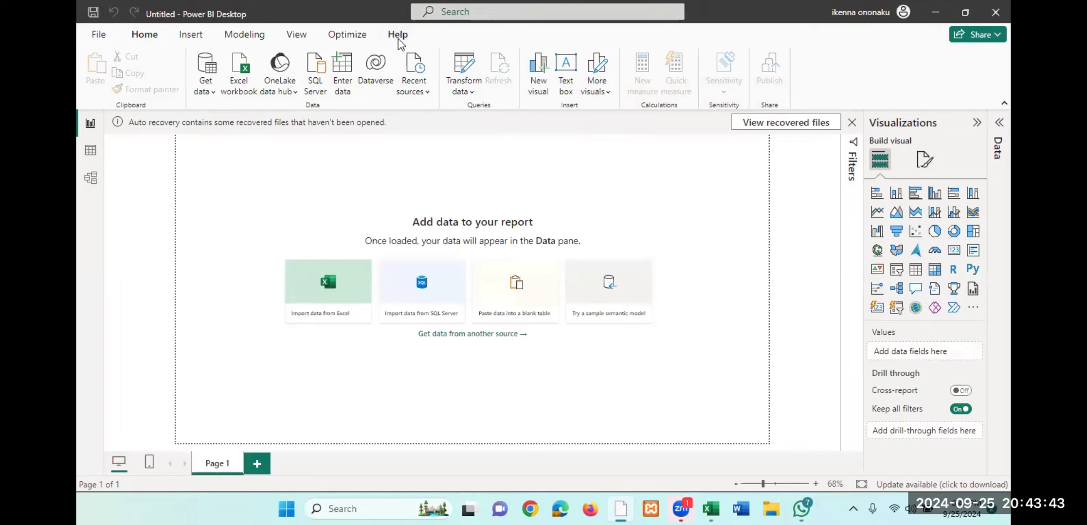
- Examine the File options and the Home, Insert and Modeling commands available for the blank report
click(99, 37)
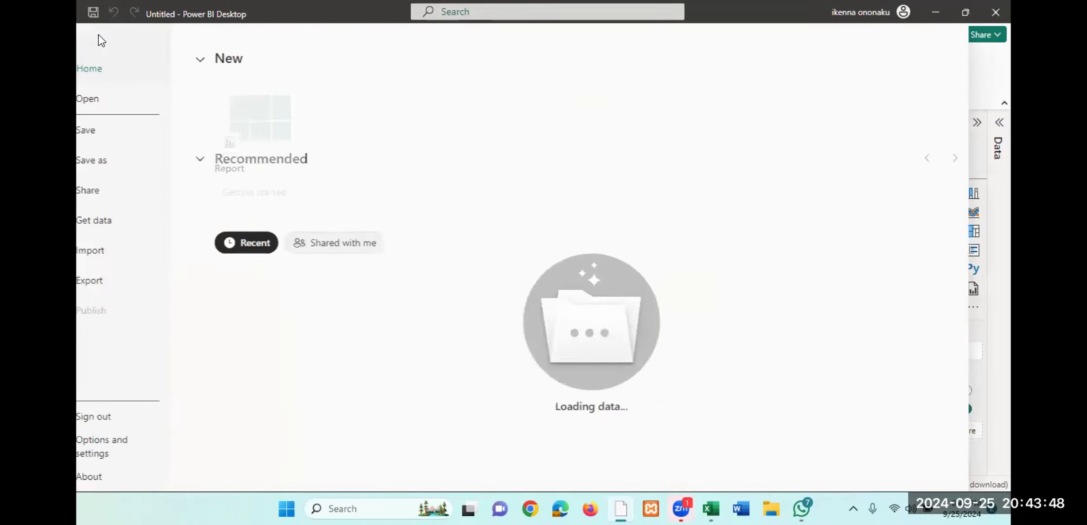
click(99, 43)
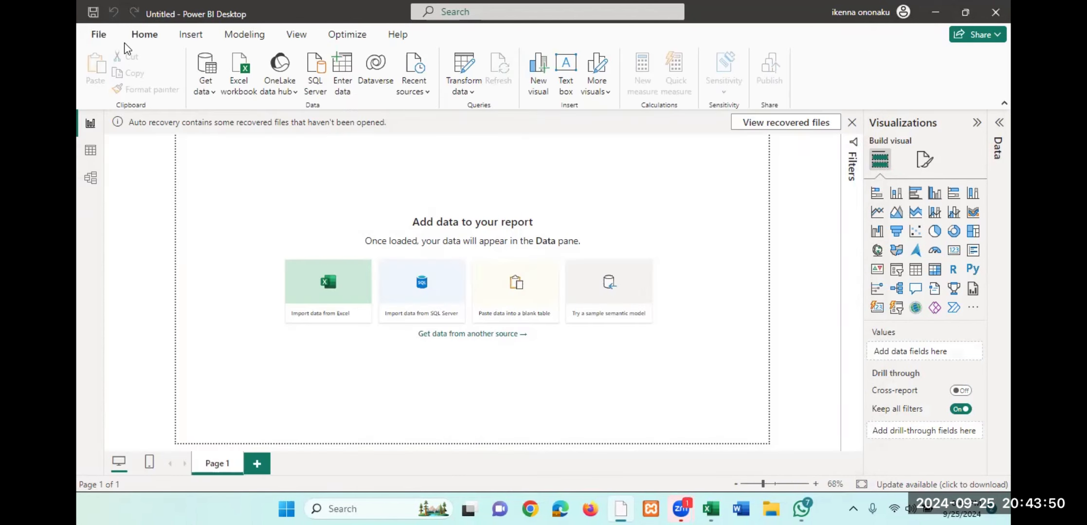
click(194, 36)
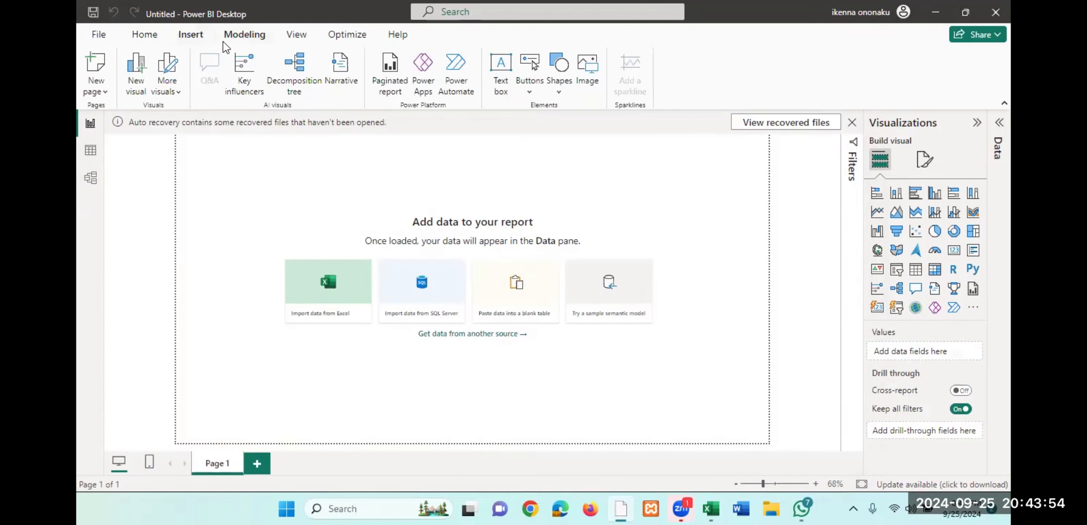
click(242, 37)
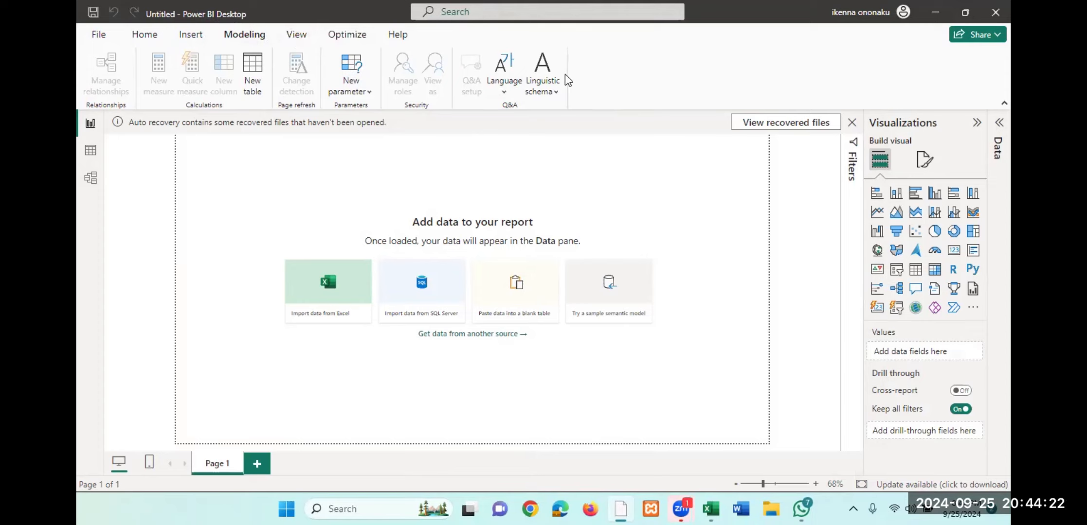
click(142, 35)
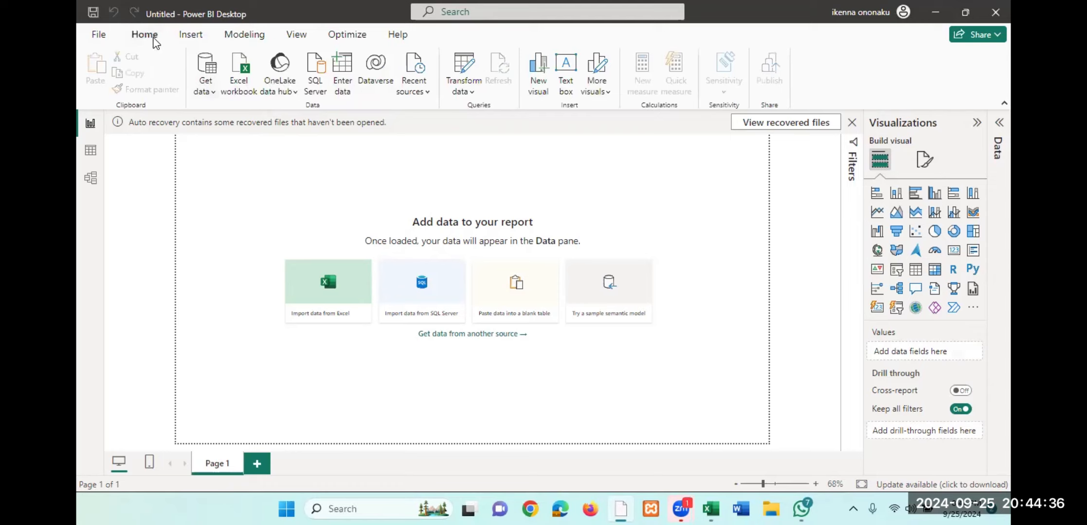
click(194, 37)
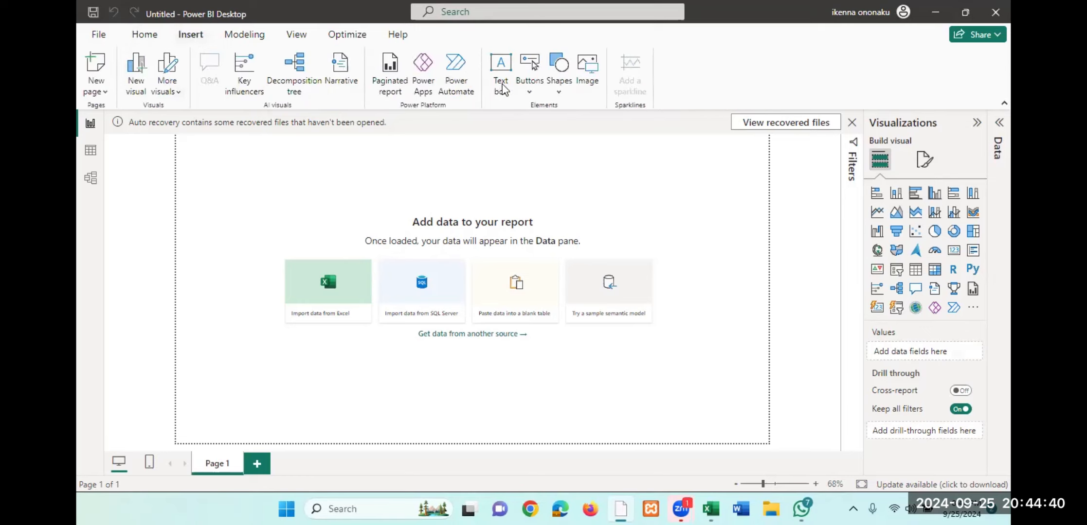
click(245, 34)
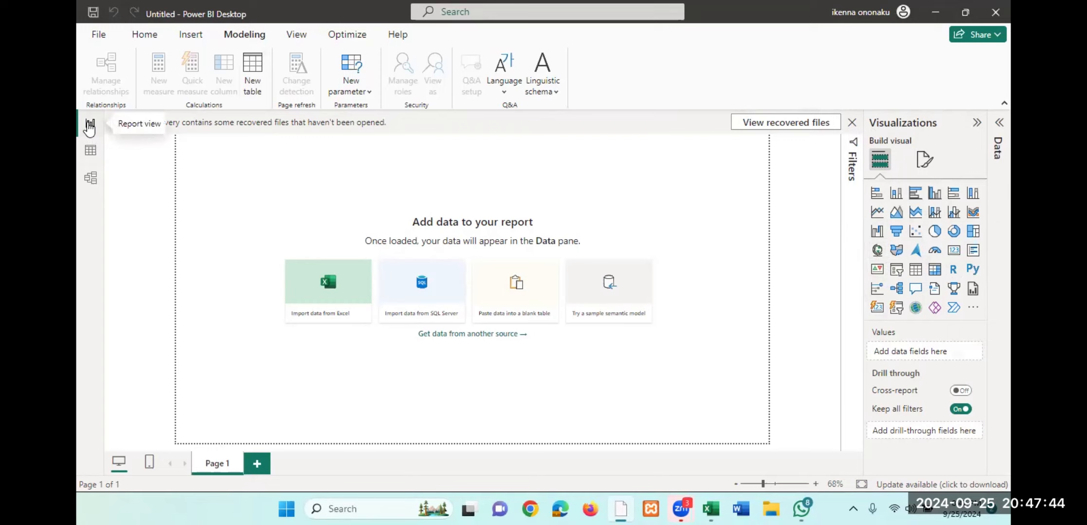
- Add a second page to the report and bring up the full Get Data source list
click(256, 465)
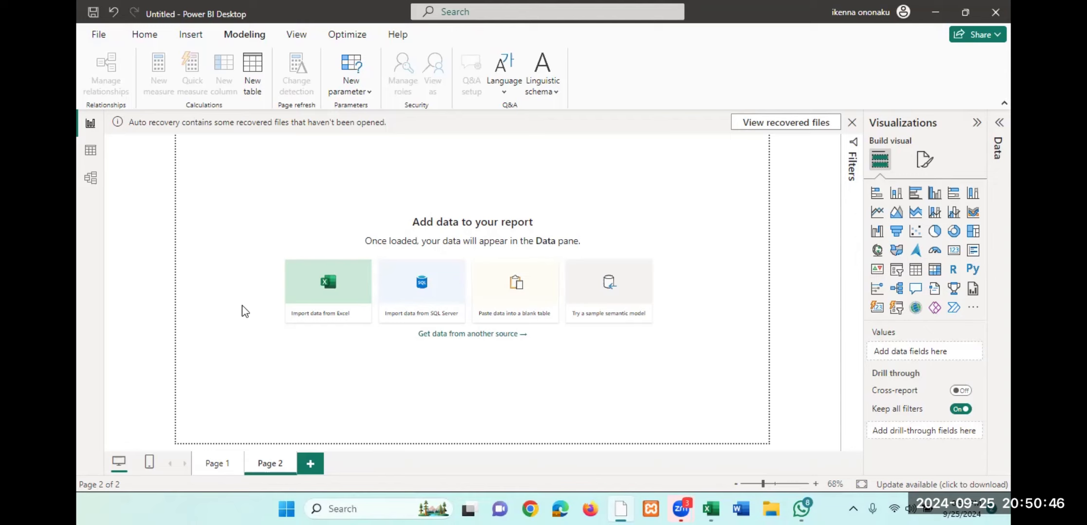
click(147, 42)
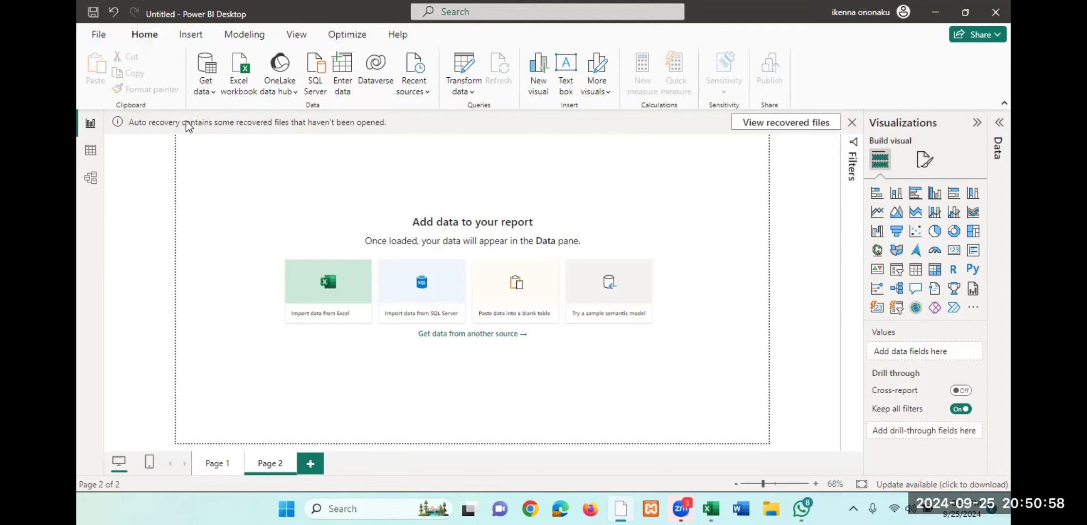
click(209, 68)
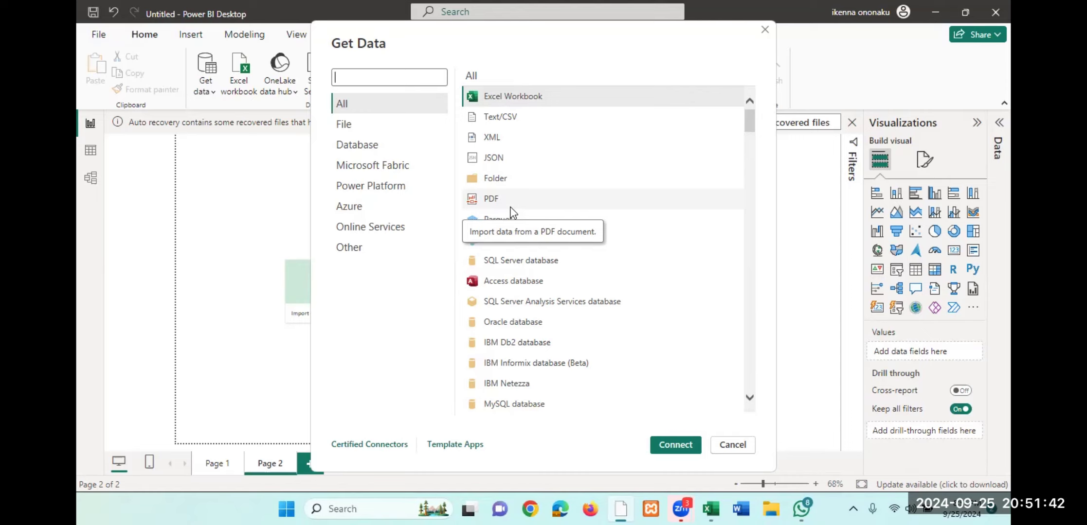
- Review the data connectors offered in the All, File and Database categories of Get Data
click(359, 108)
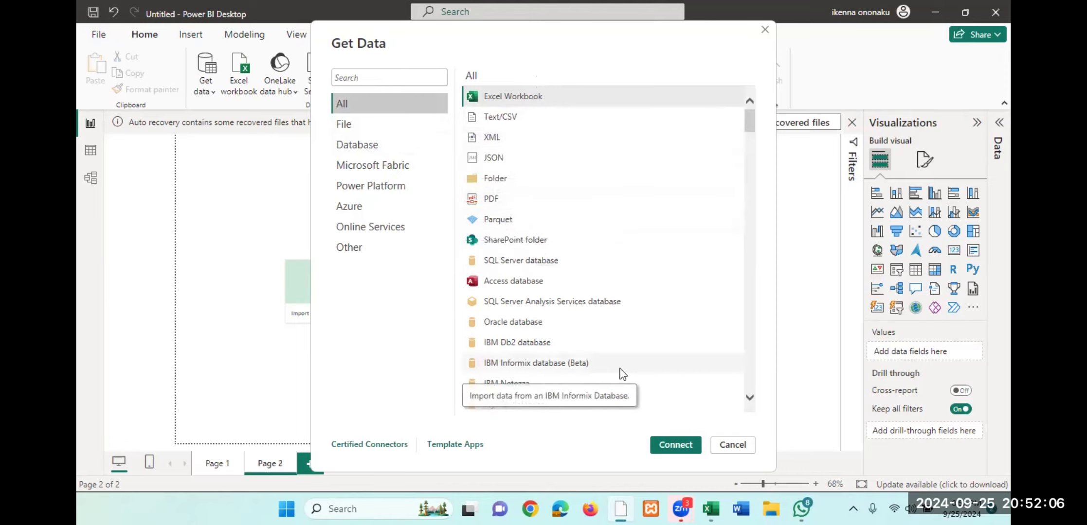
scroll(622, 374, down, 2)
scroll(622, 374, down, 8)
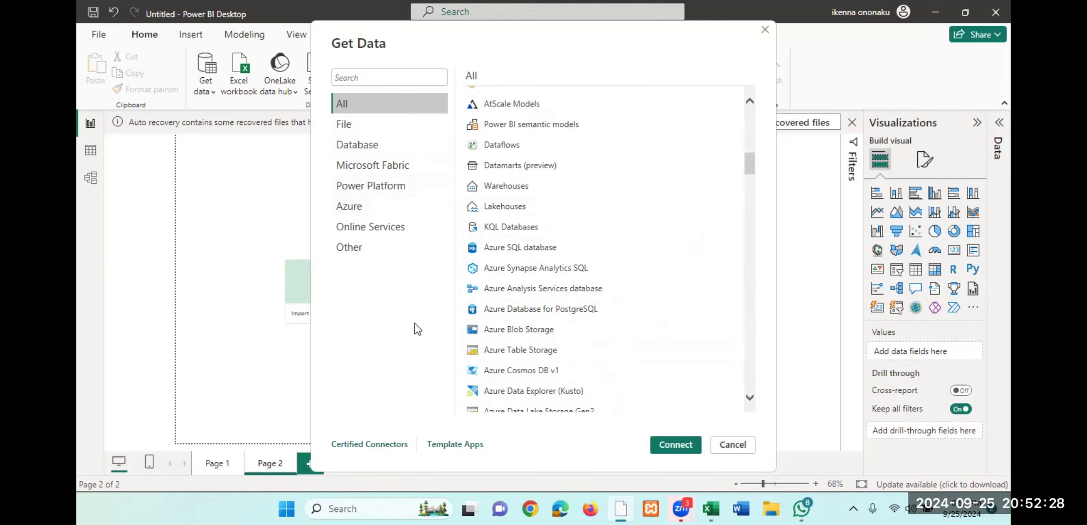
click(354, 125)
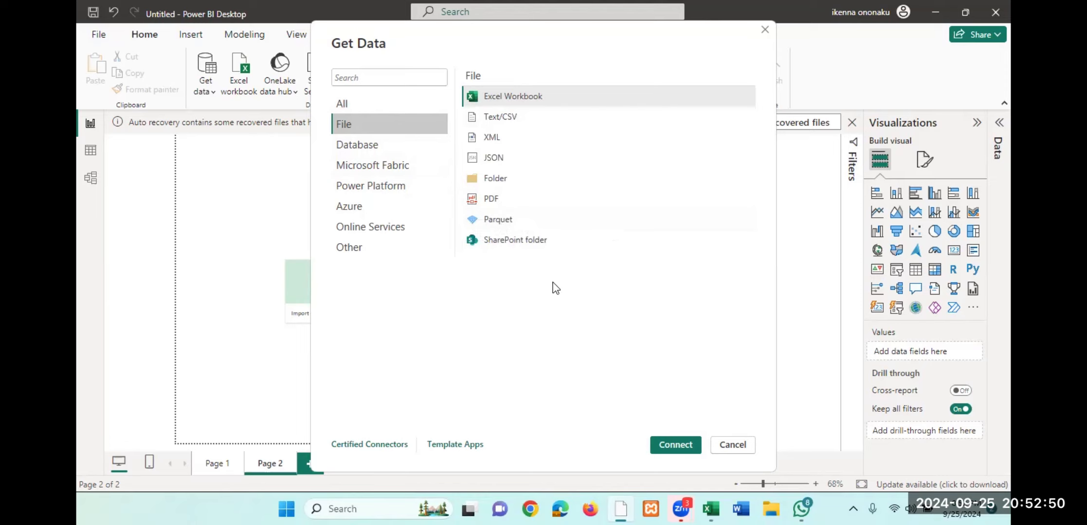
click(351, 147)
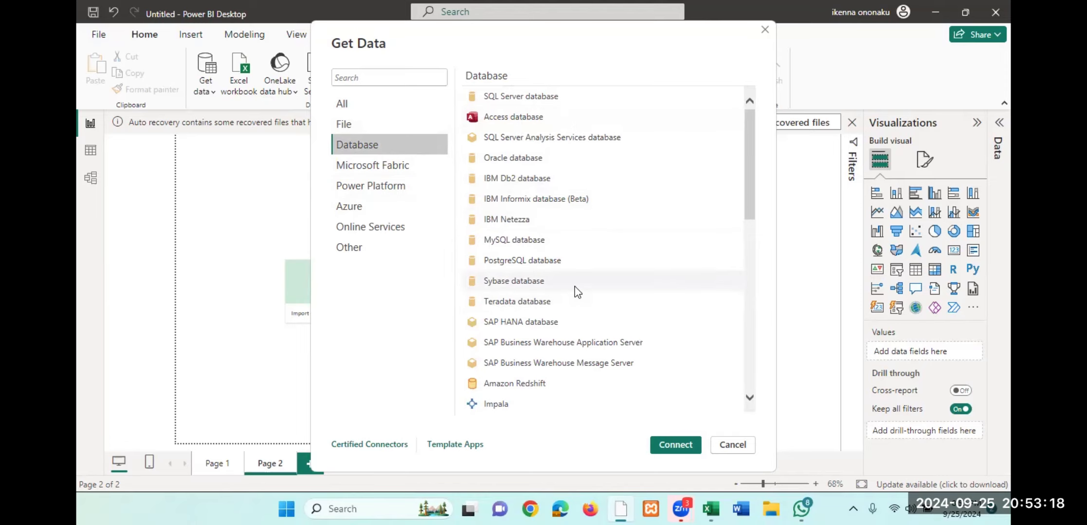
scroll(573, 292, down, 2)
scroll(574, 288, up, 2)
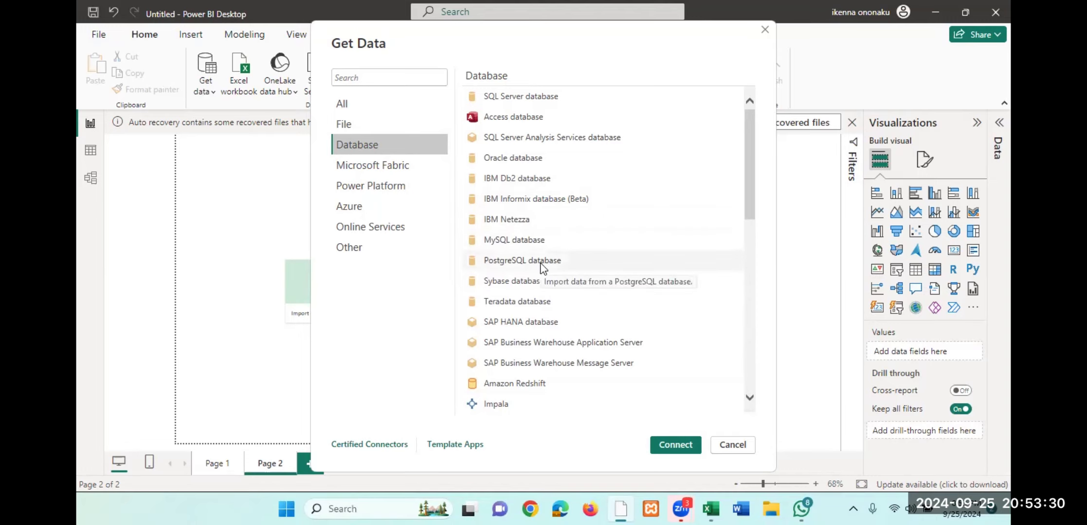
- Review the Microsoft Fabric, Power Platform, Azure and File connectors, and close Get Data without connecting
click(388, 168)
click(387, 190)
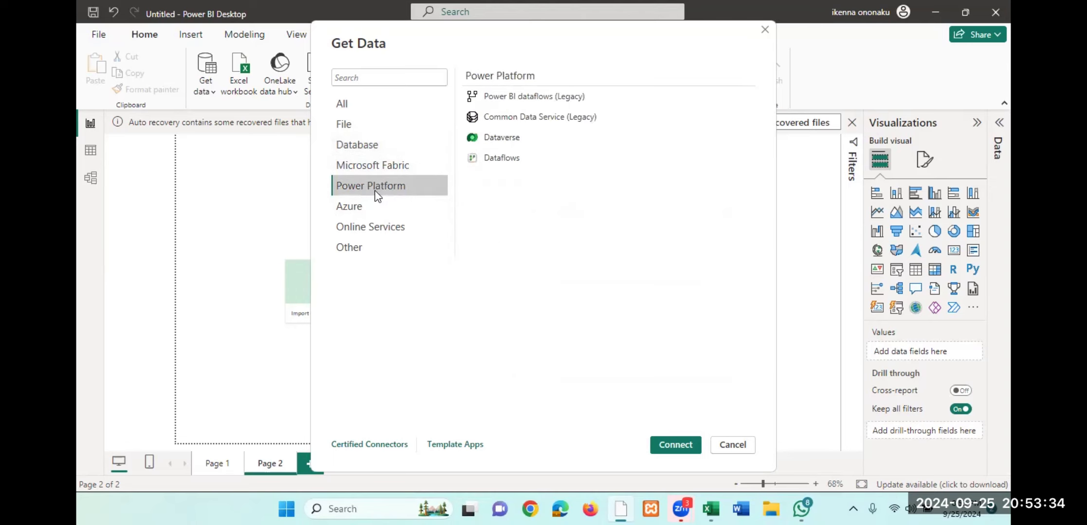
click(366, 209)
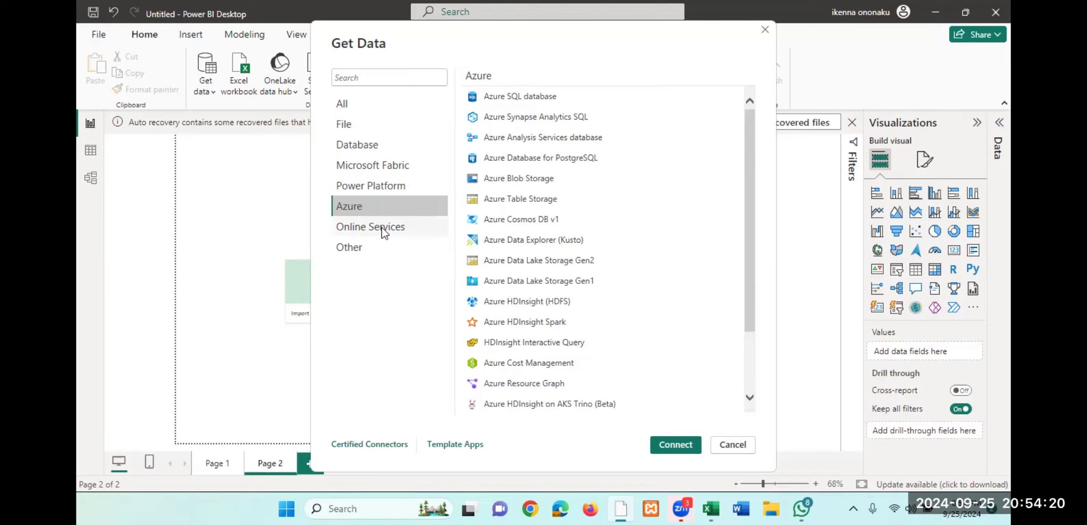
click(365, 131)
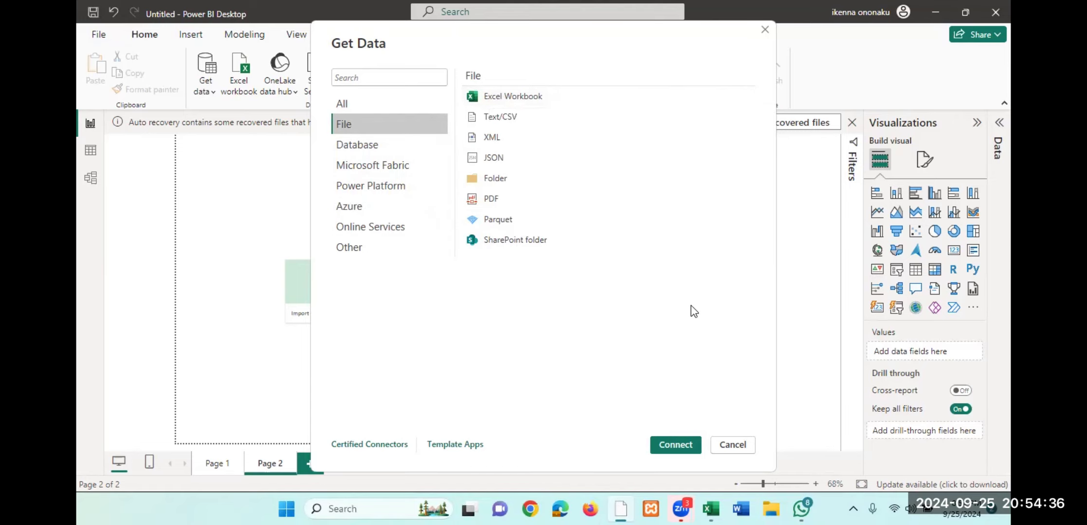
click(732, 445)
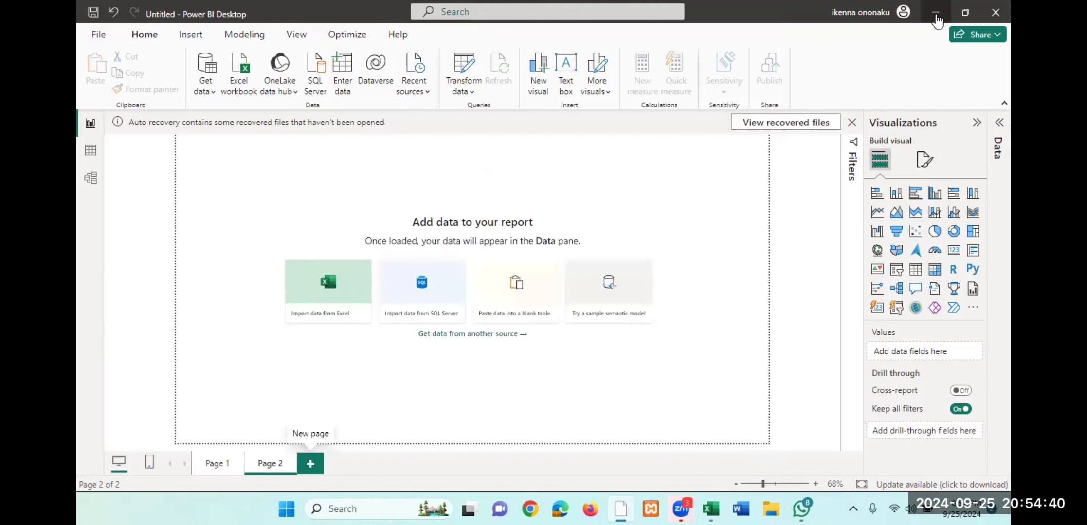
- Switch to the desktop's powerbi class folder and inspect the contents of its AdventureWorks Raw Data subfolder in a maximized window
click(936, 14)
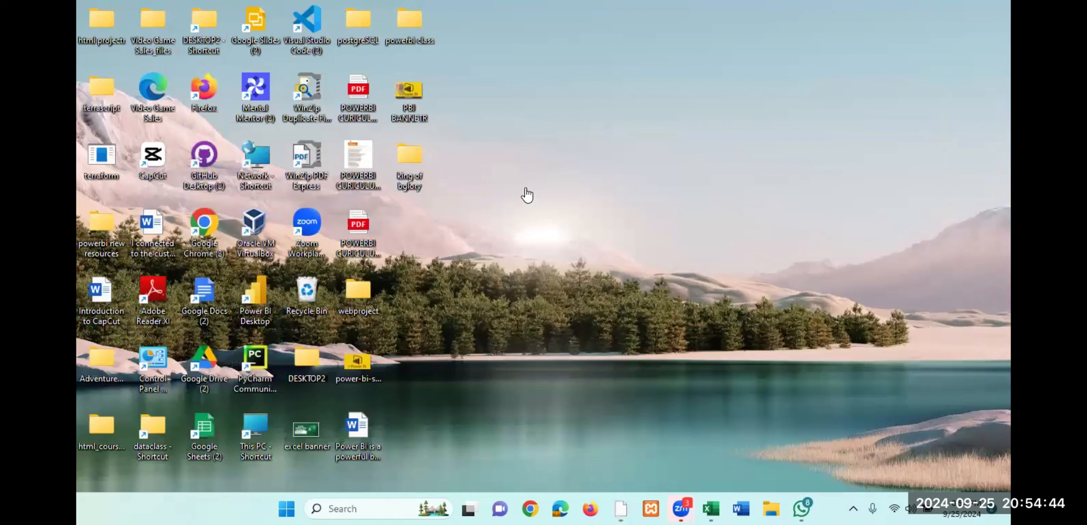
double_click(416, 29)
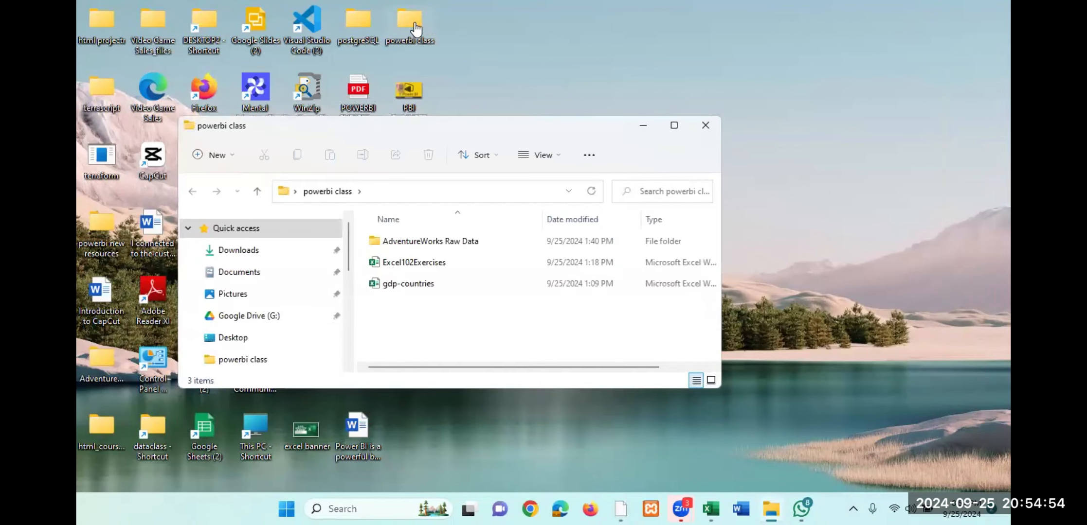
click(418, 265)
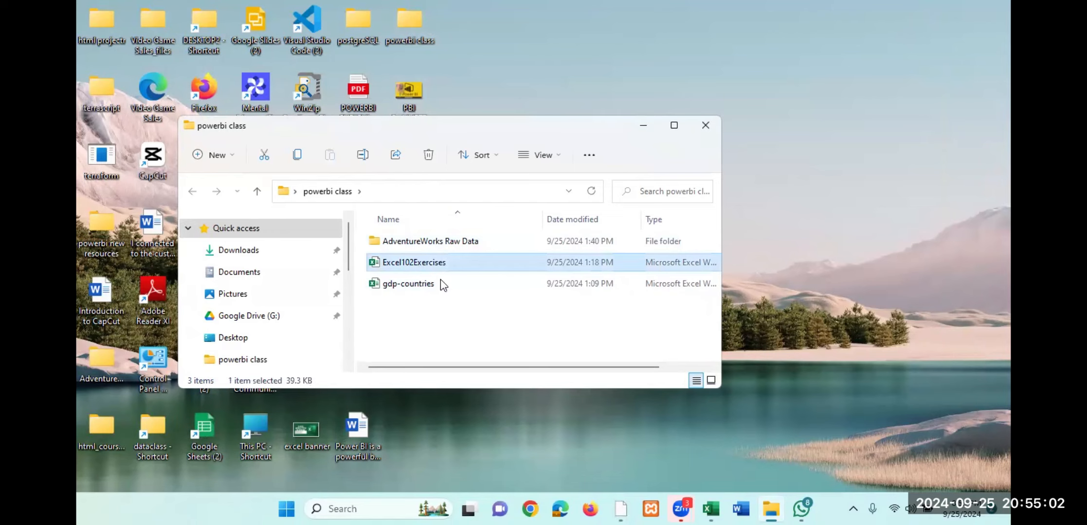
click(424, 286)
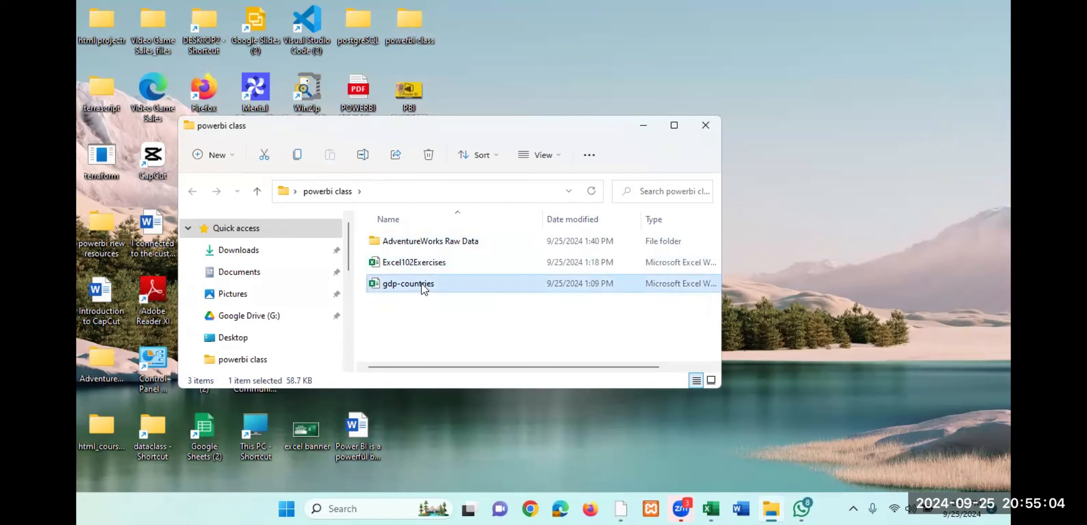
double_click(429, 243)
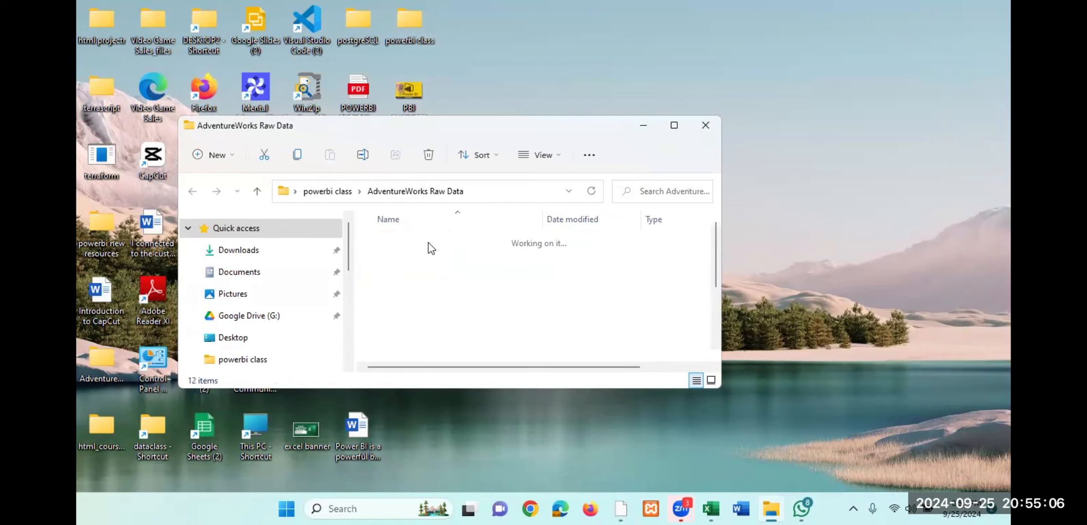
click(674, 127)
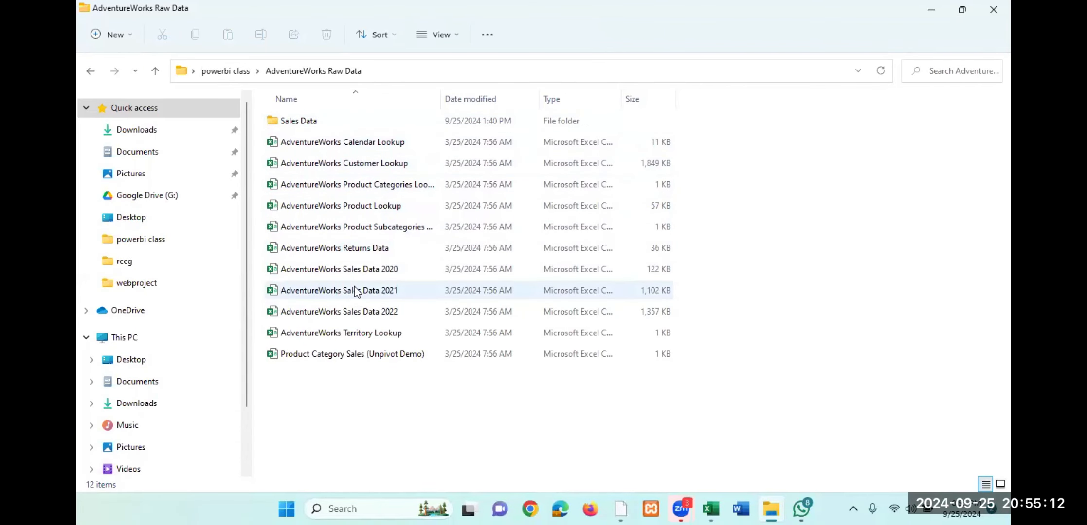
- Open the gdp-countries workbook from the powerbi class folder in Excel and examine its Units, Scale, Year and GDP columns
click(92, 73)
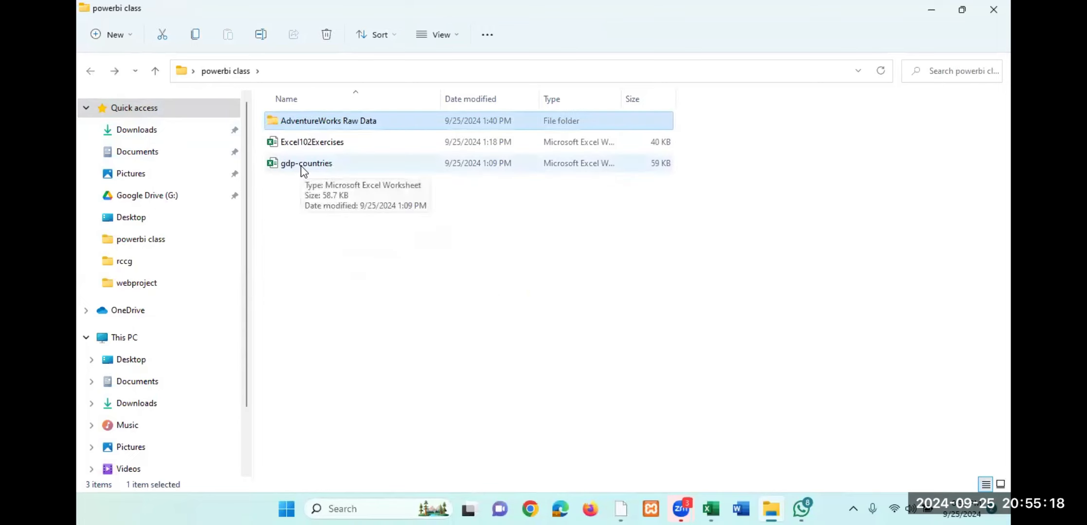
double_click(353, 167)
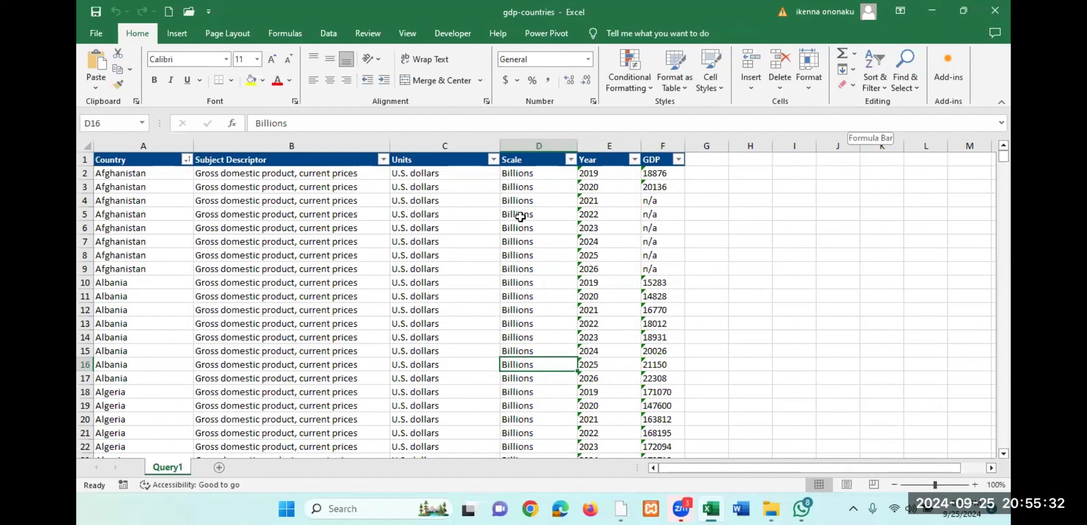
scroll(433, 250, down, 1)
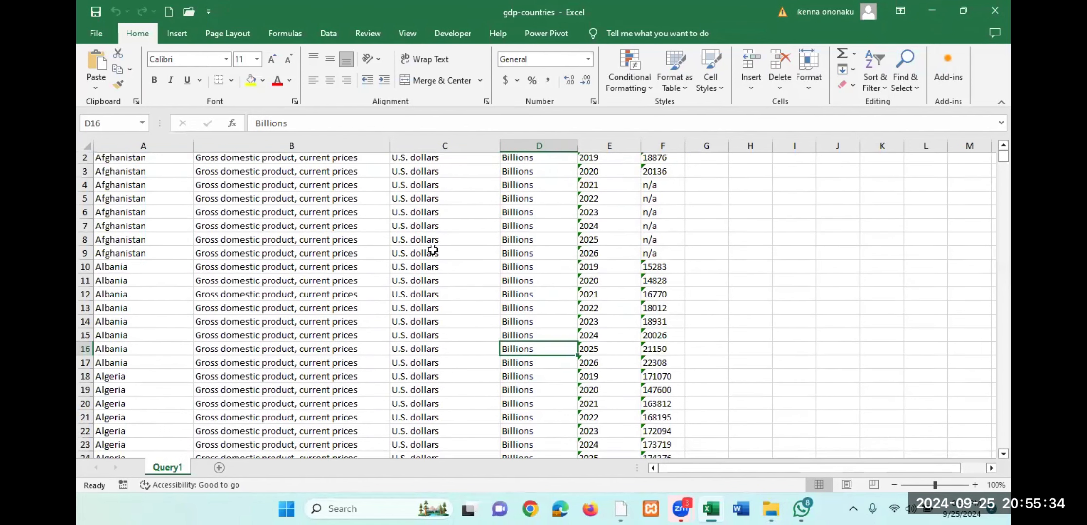
scroll(432, 250, up, 1)
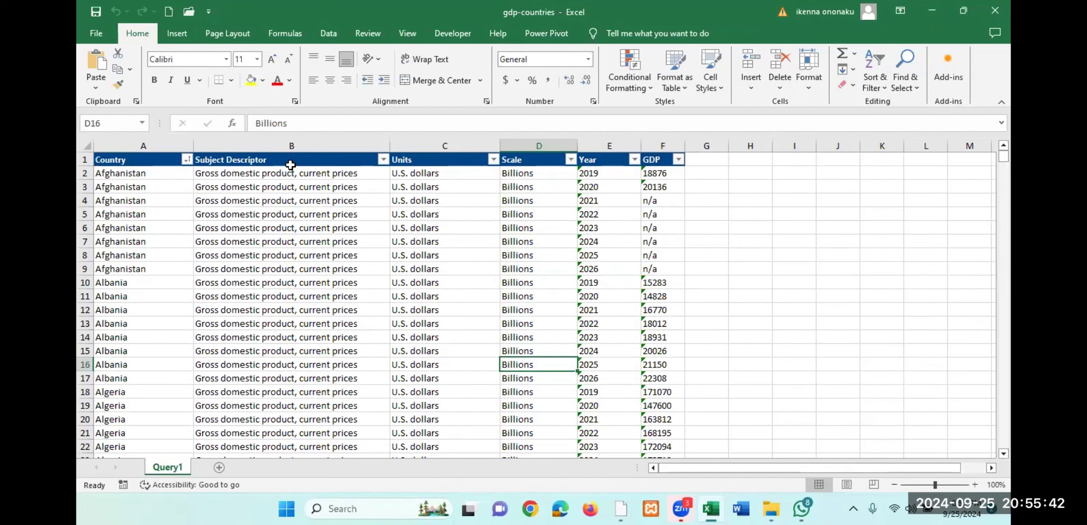
click(441, 161)
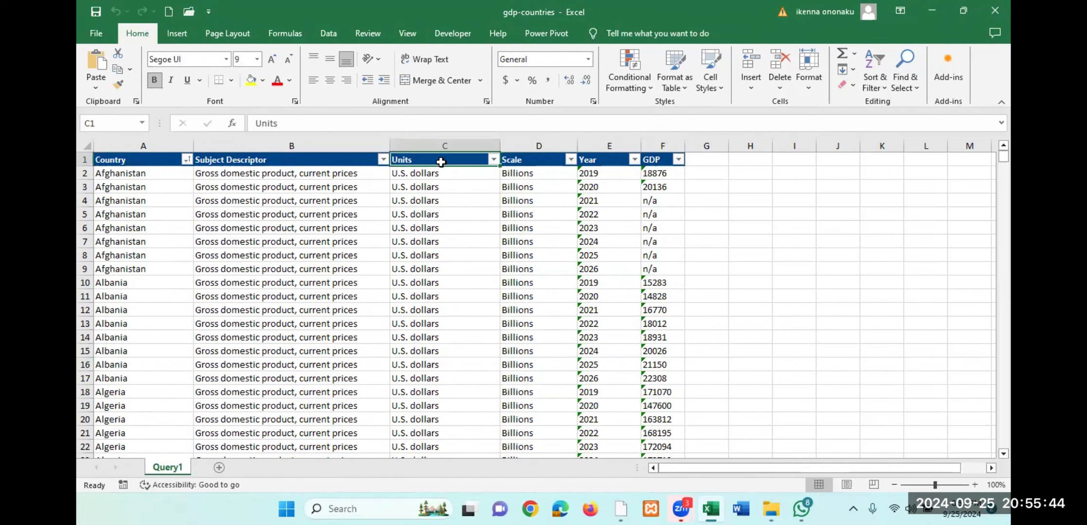
click(538, 146)
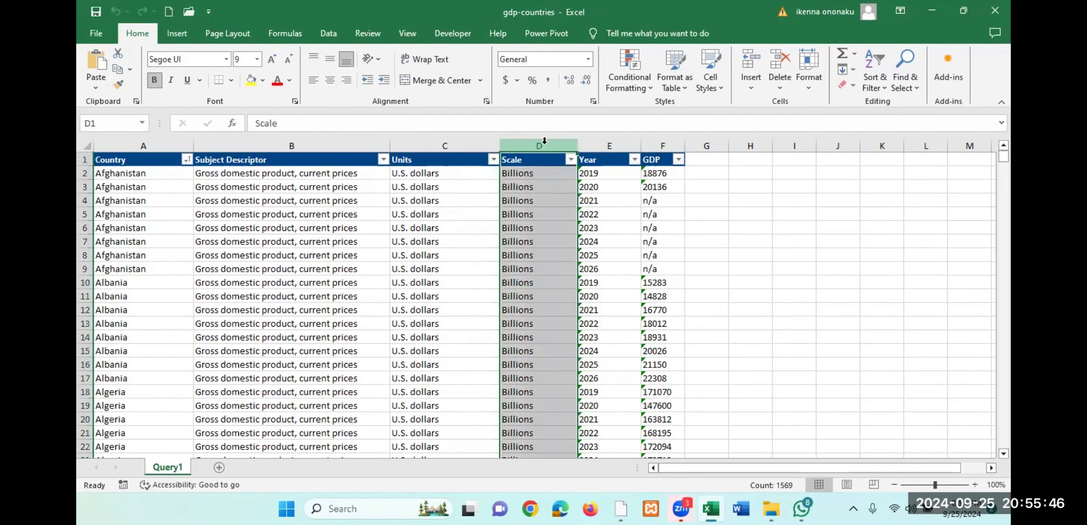
click(589, 145)
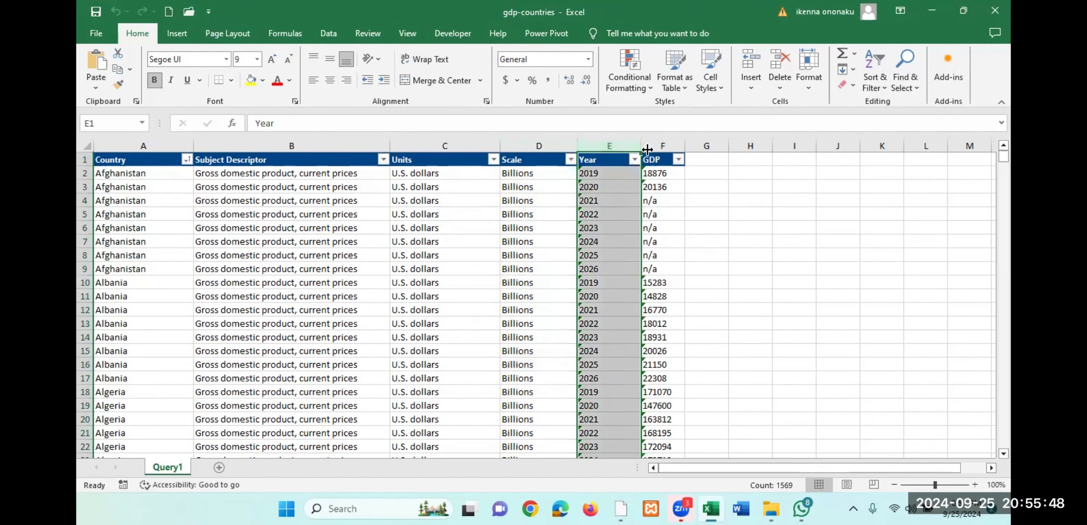
click(656, 145)
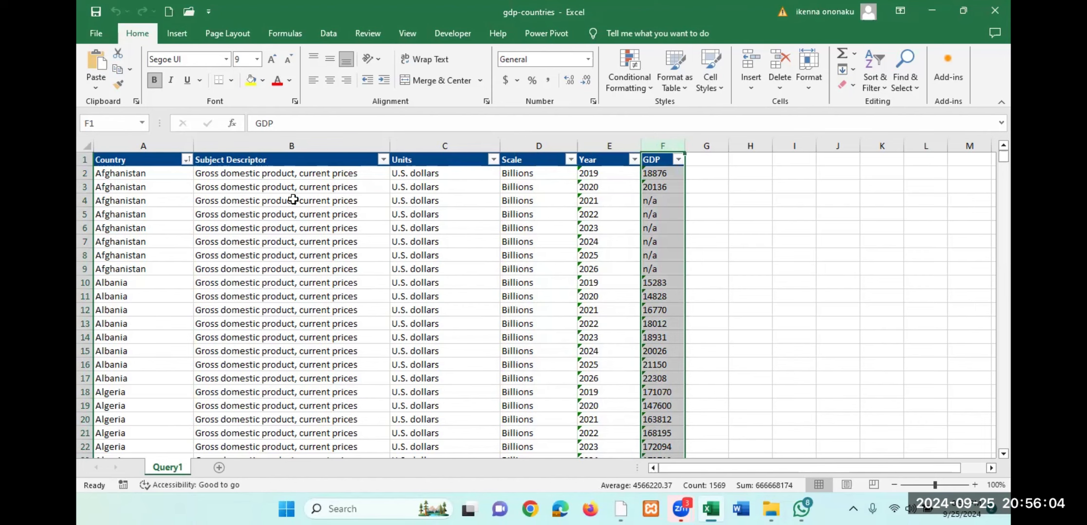
- Examine the Subject Descriptor, Units, Scale, Country, Year and GDP columns of the gdp-countries worksheet, and minimize the workbook
click(307, 141)
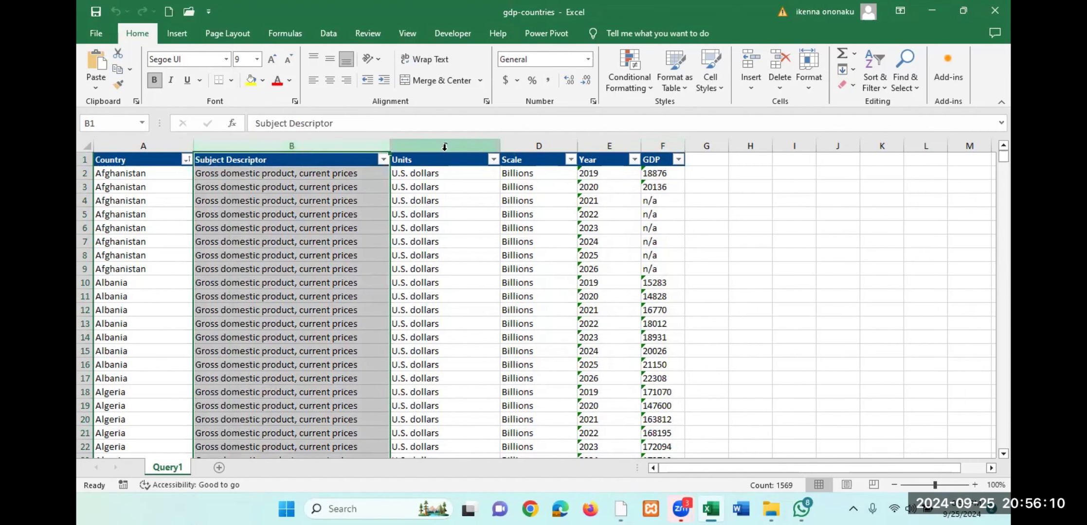
click(451, 140)
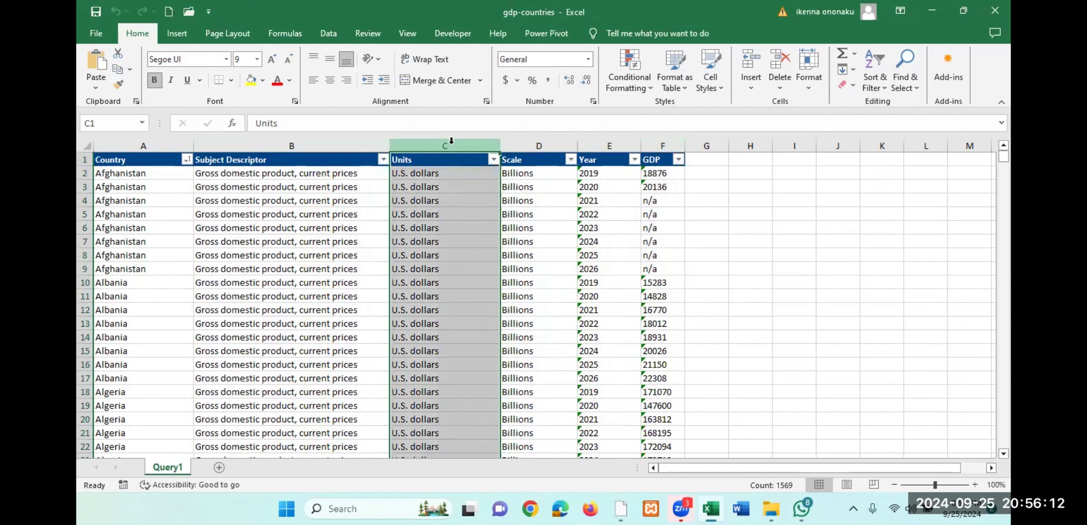
click(523, 140)
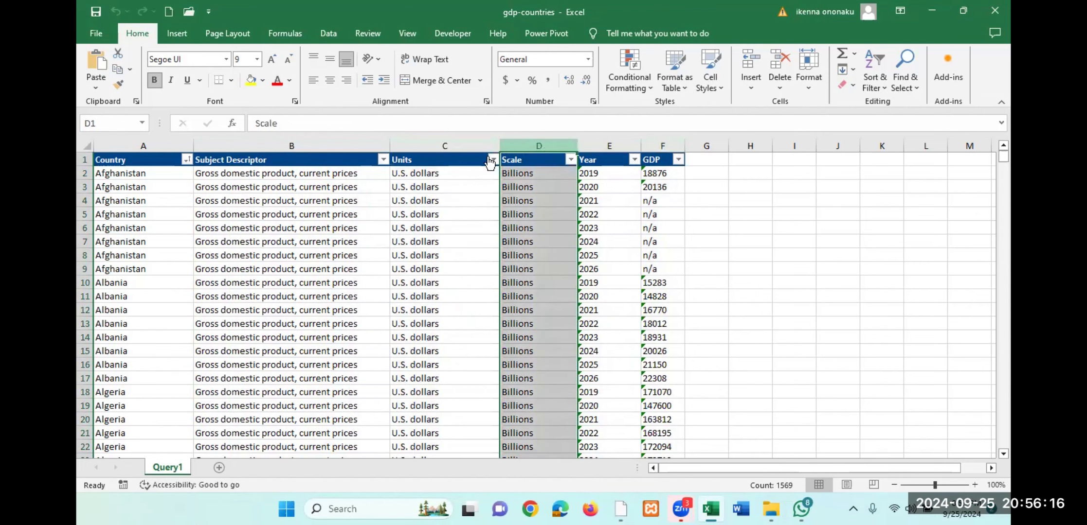
click(145, 157)
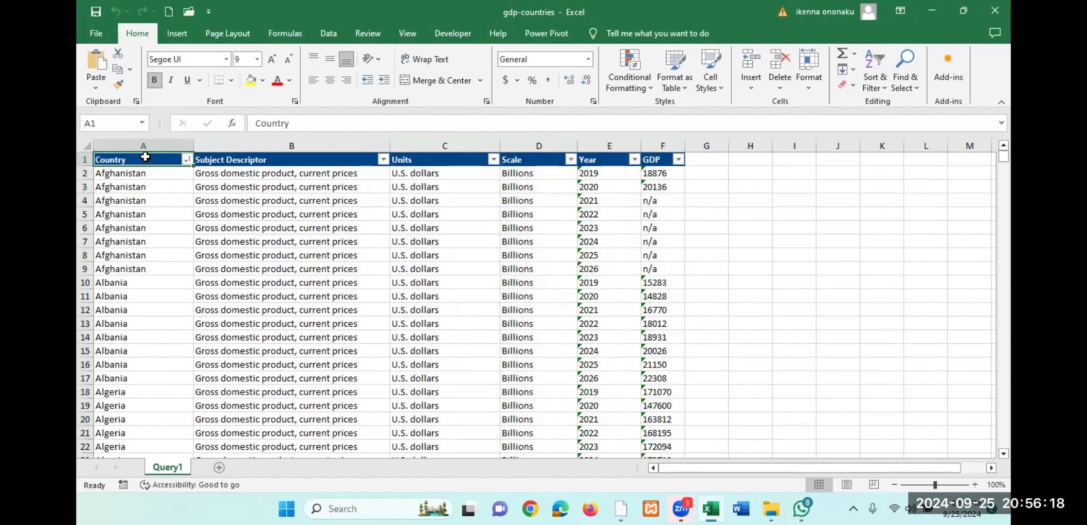
click(611, 146)
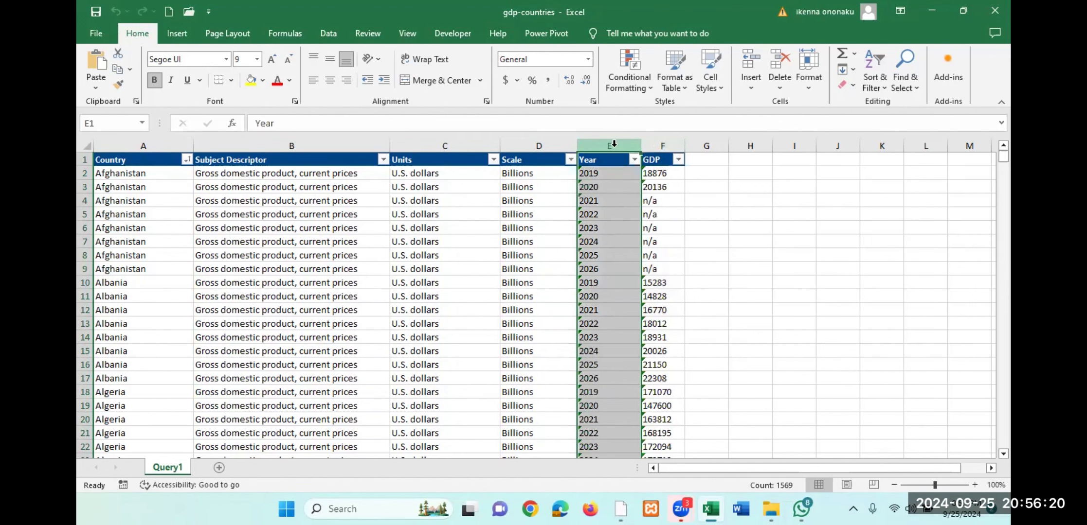
click(674, 145)
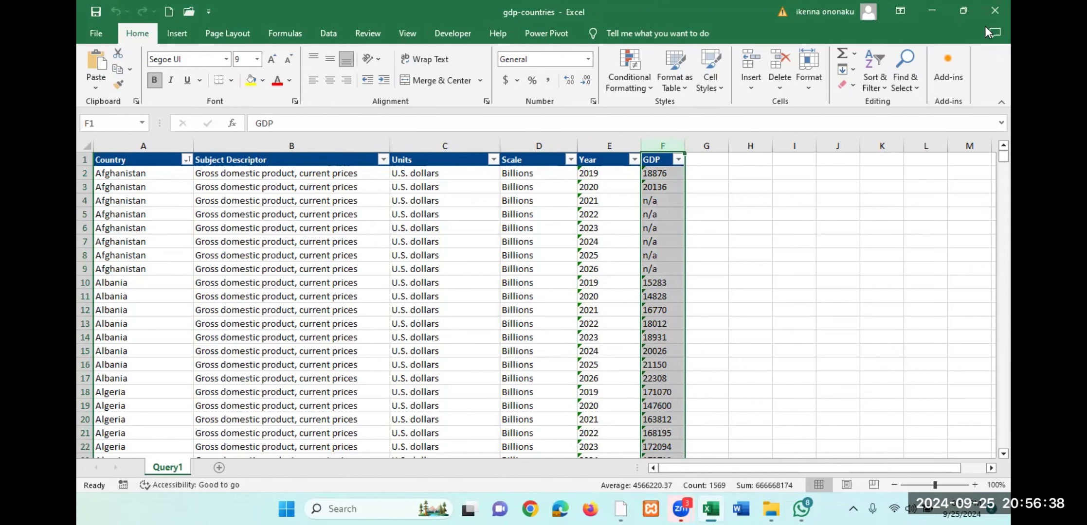
click(935, 15)
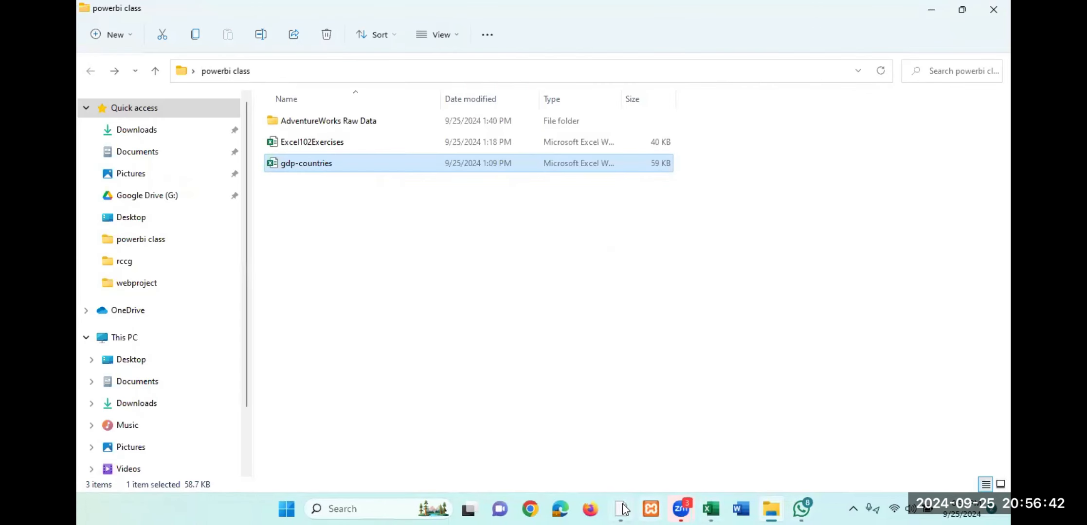
- Switch to Power BI Desktop and connect to an Excel Workbook source from the File category of Get Data
click(622, 509)
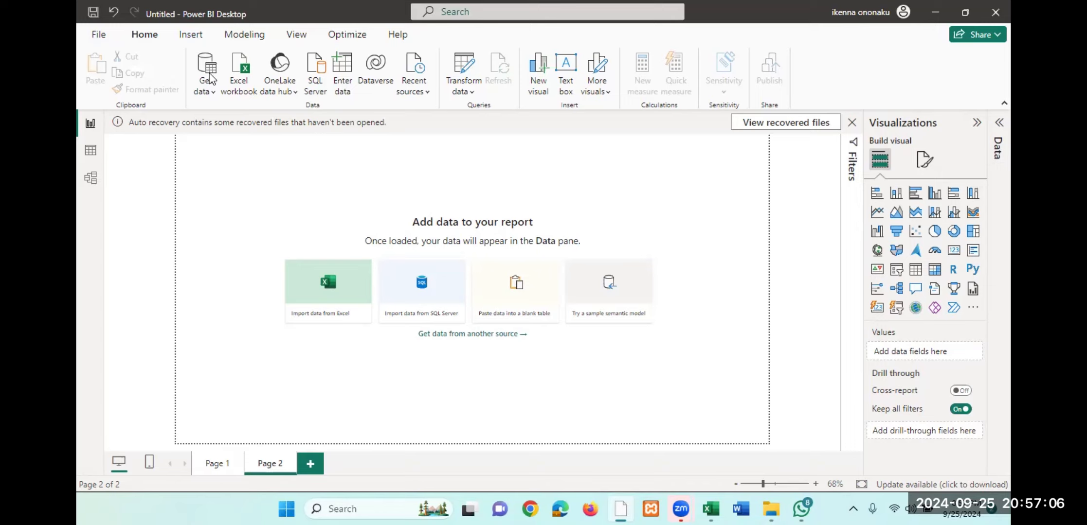
click(208, 61)
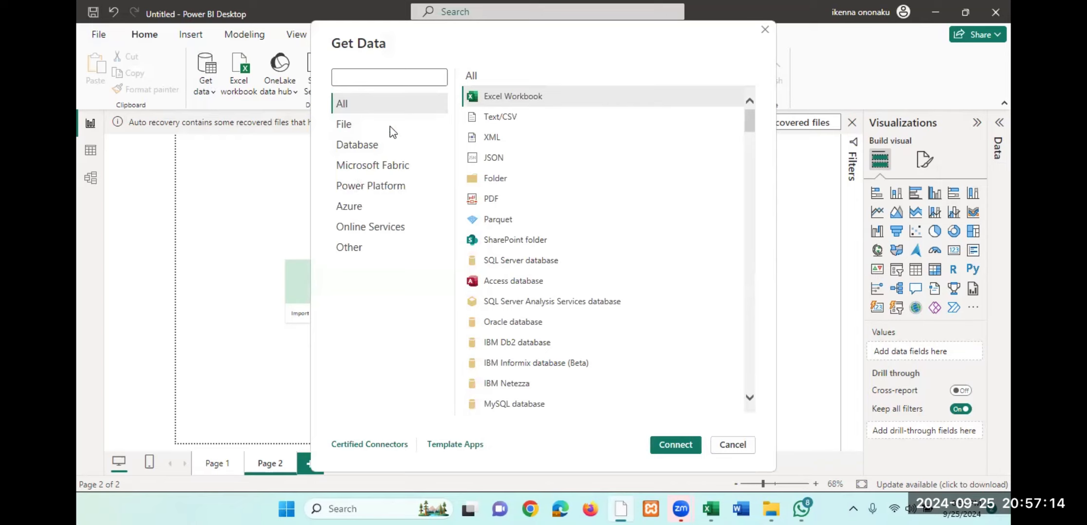
click(368, 125)
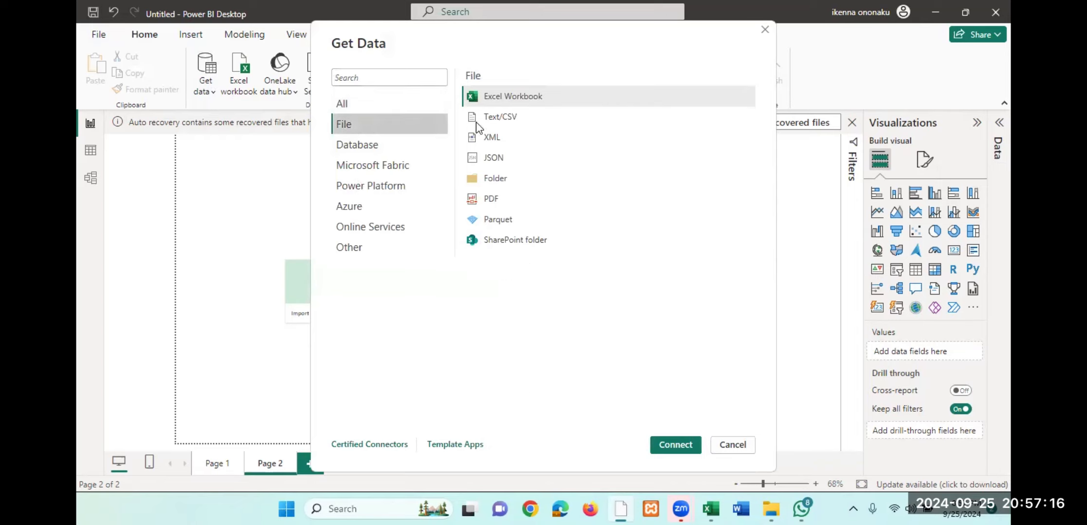
click(544, 95)
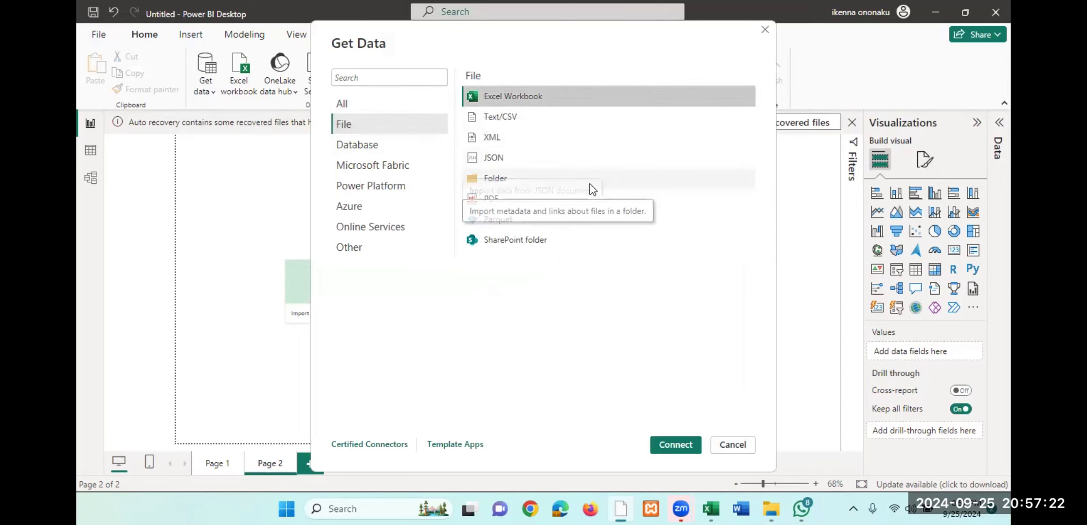
click(680, 450)
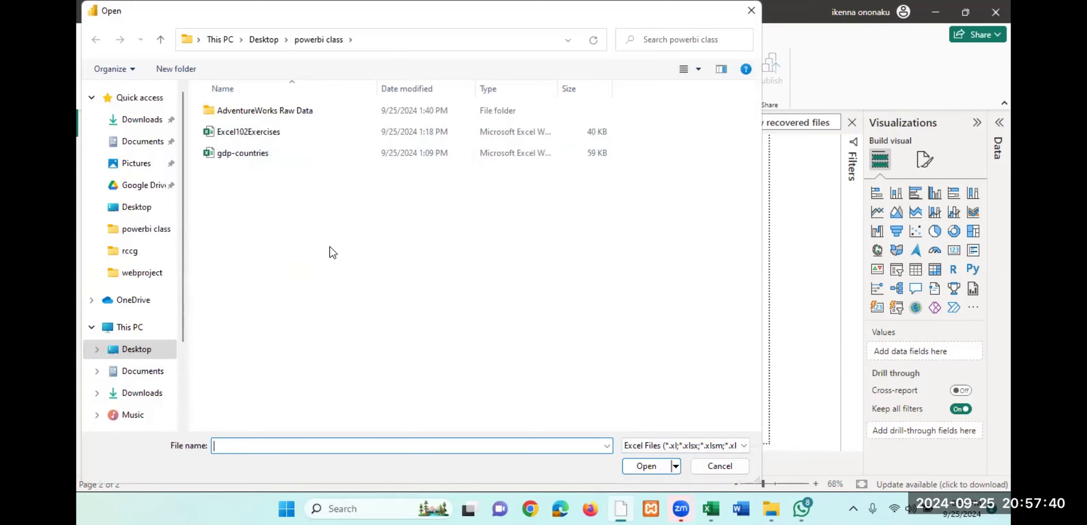
- Browse the Documents folder and its Custom Office Templates subfolder, and return to the Desktop's powerbi class folder
click(136, 143)
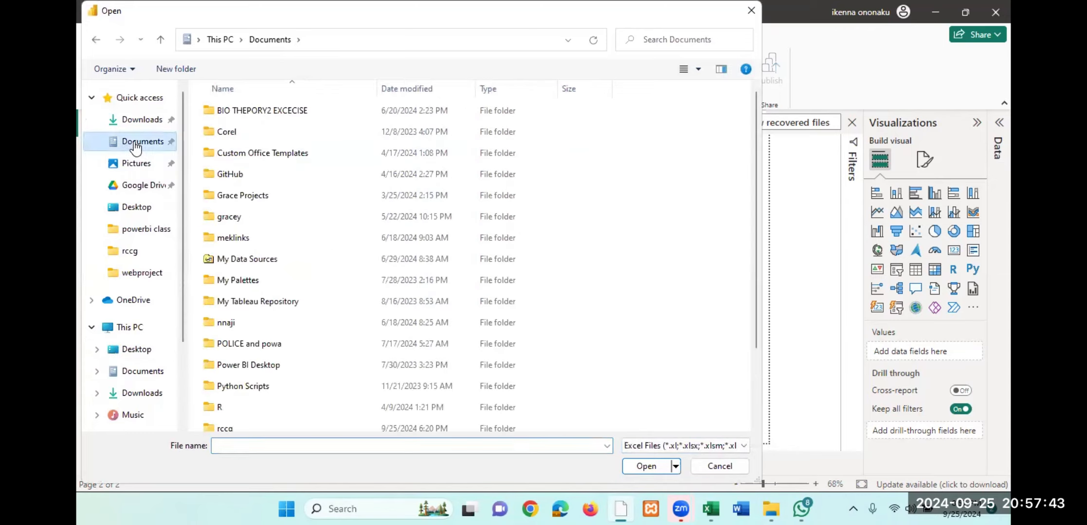
double_click(246, 153)
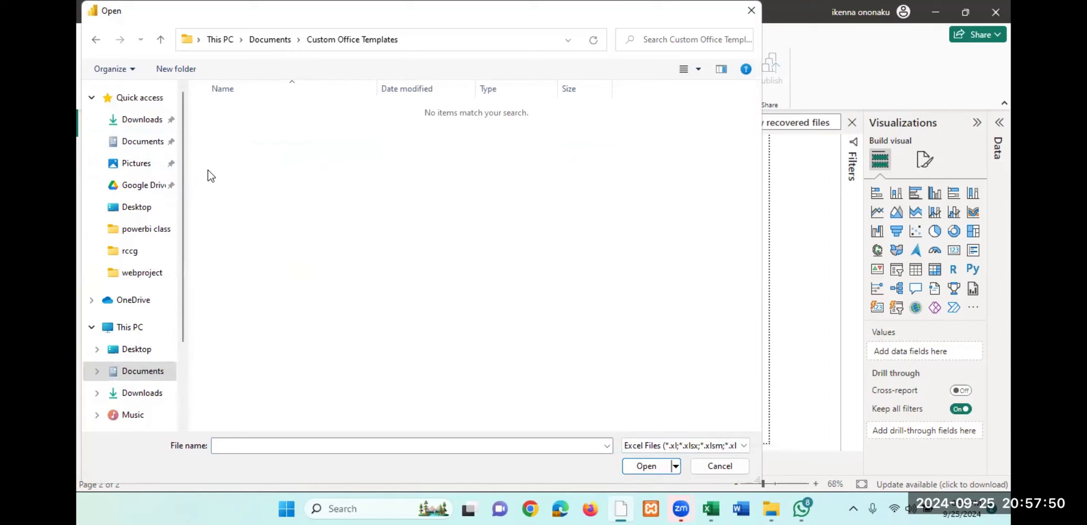
click(138, 213)
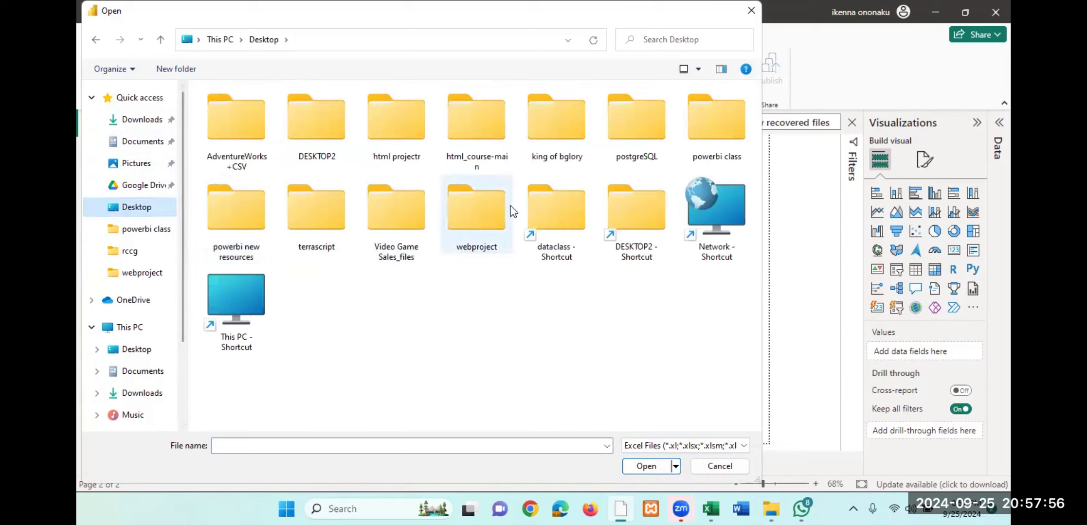
double_click(715, 129)
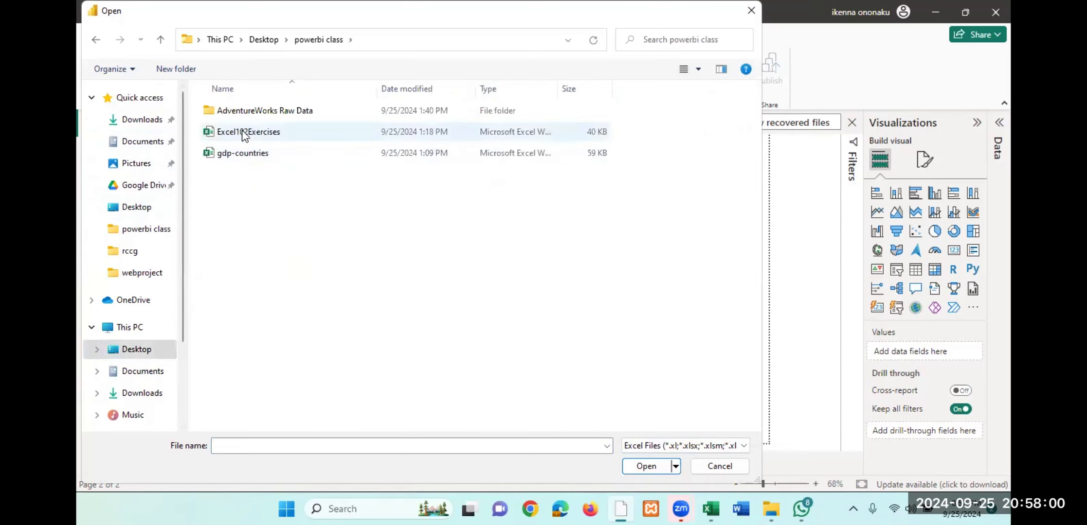
- Open the gdp-countries workbook as the source and bring its Query1 table into Power Query Editor with Transform Data
click(249, 156)
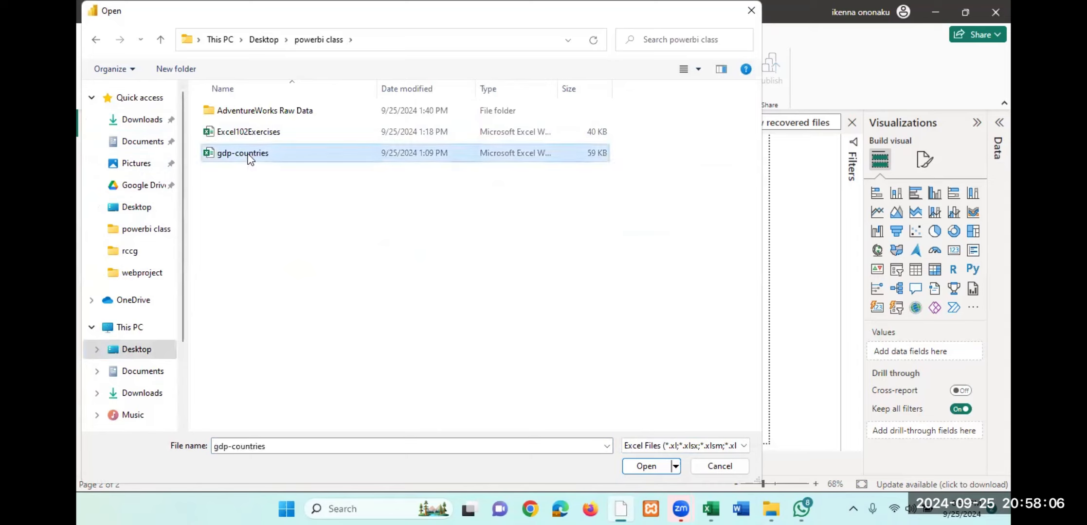
click(646, 466)
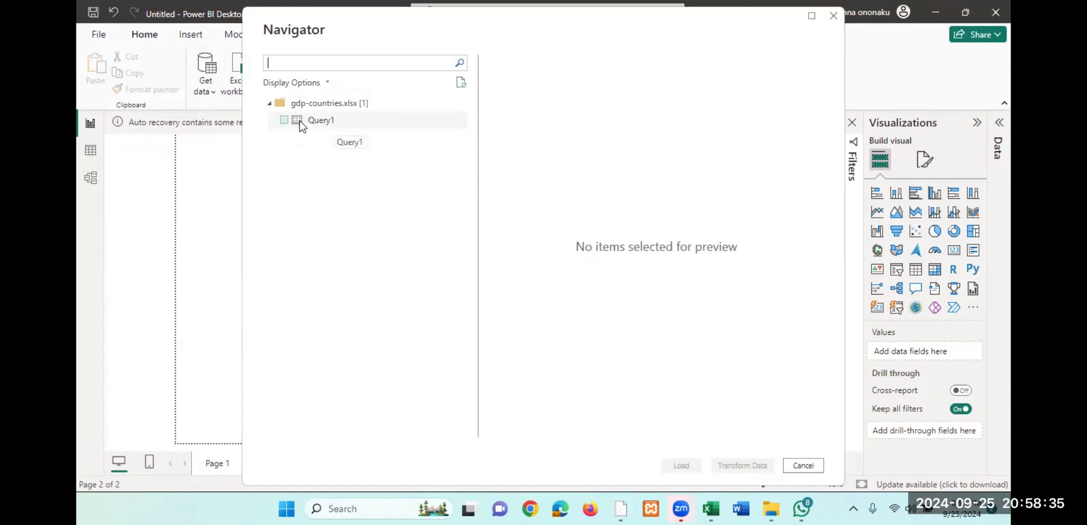
click(284, 121)
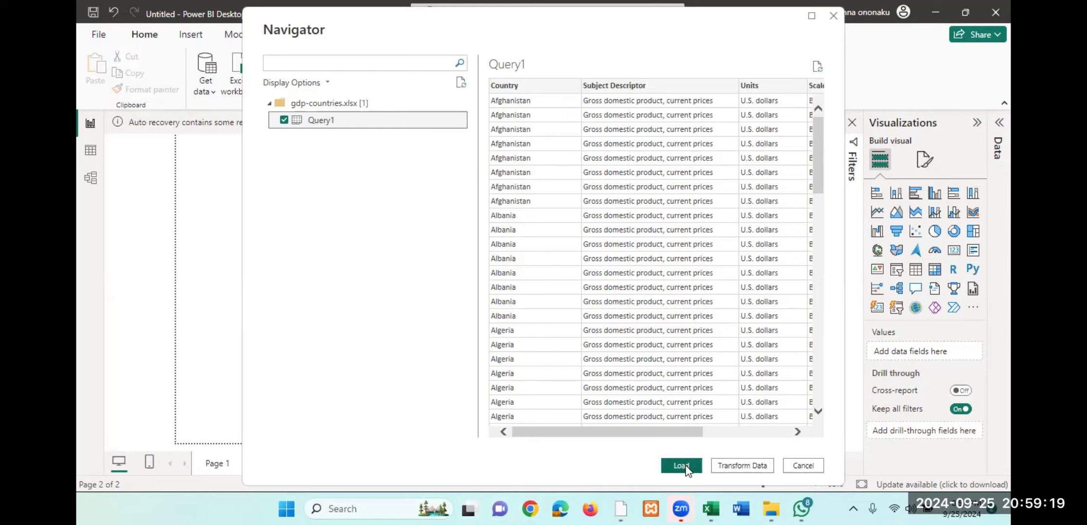
click(742, 466)
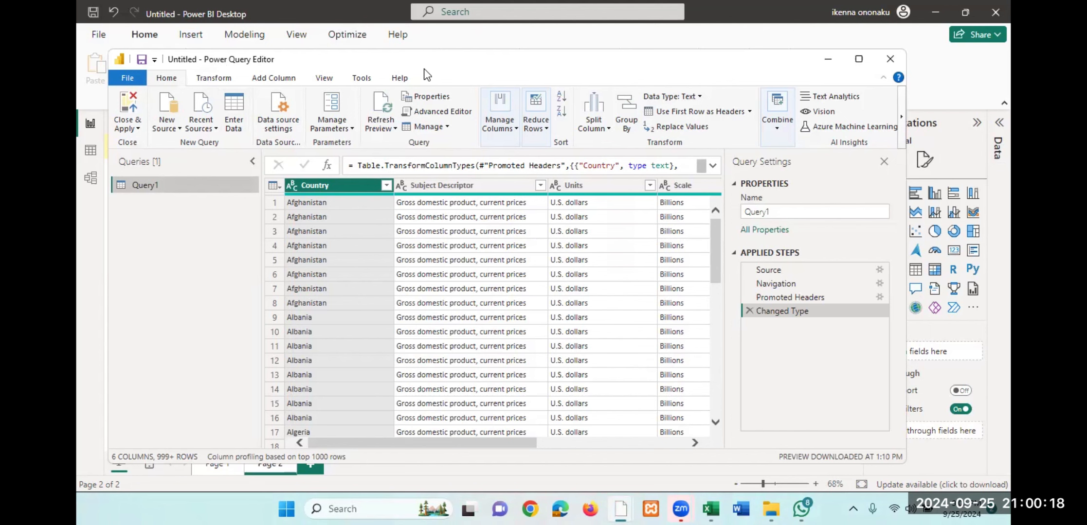
- Reposition the Power Query Editor window over Power BI Desktop and maximize it
drag(424, 68, 466, 230)
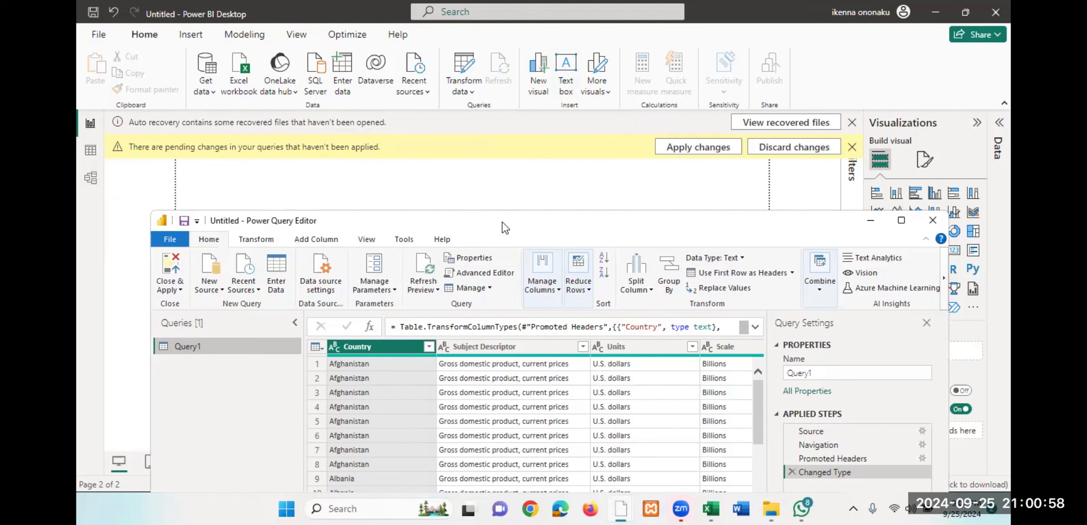
drag(504, 227, 499, 107)
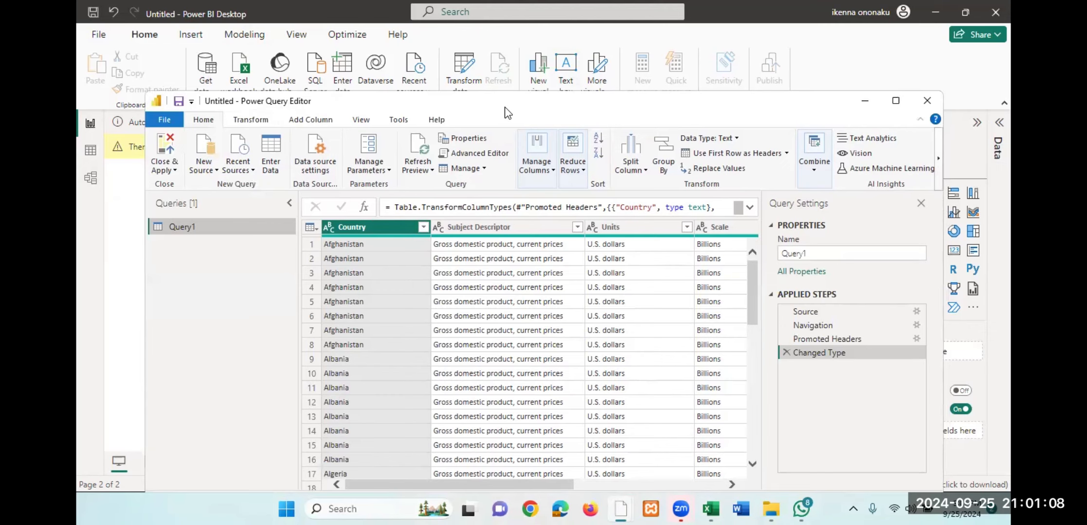
drag(504, 113, 477, 79)
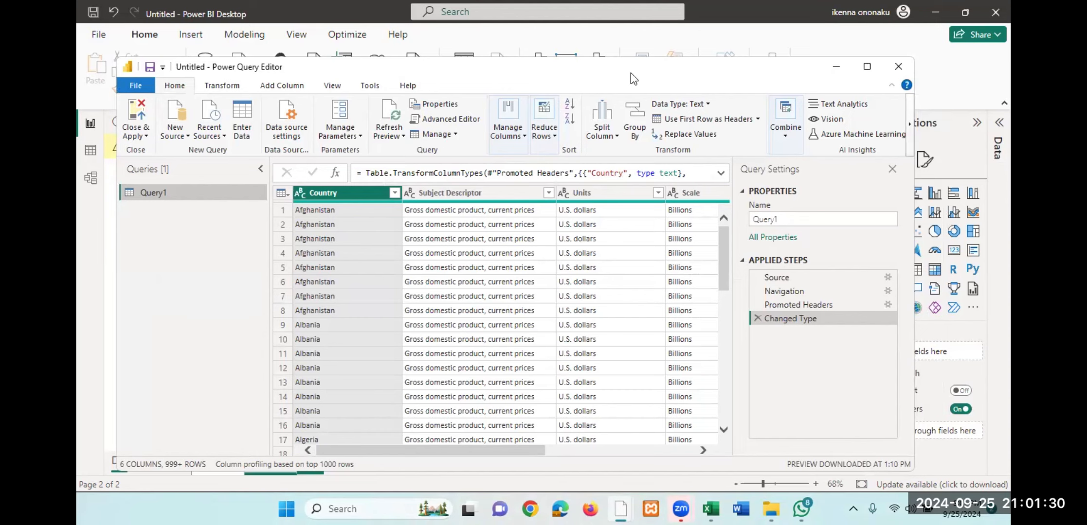
drag(631, 73, 660, 78)
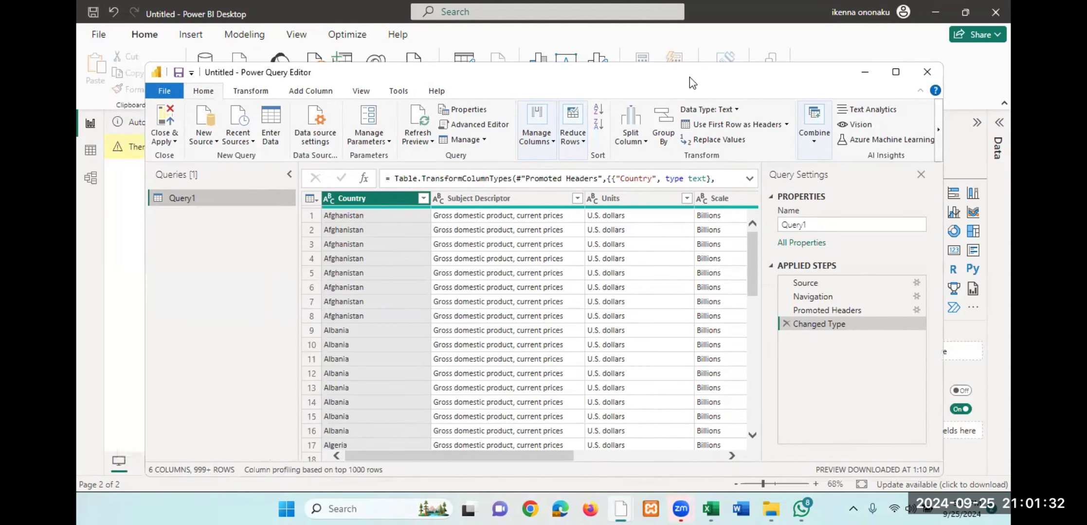
mouse_move(897, 76)
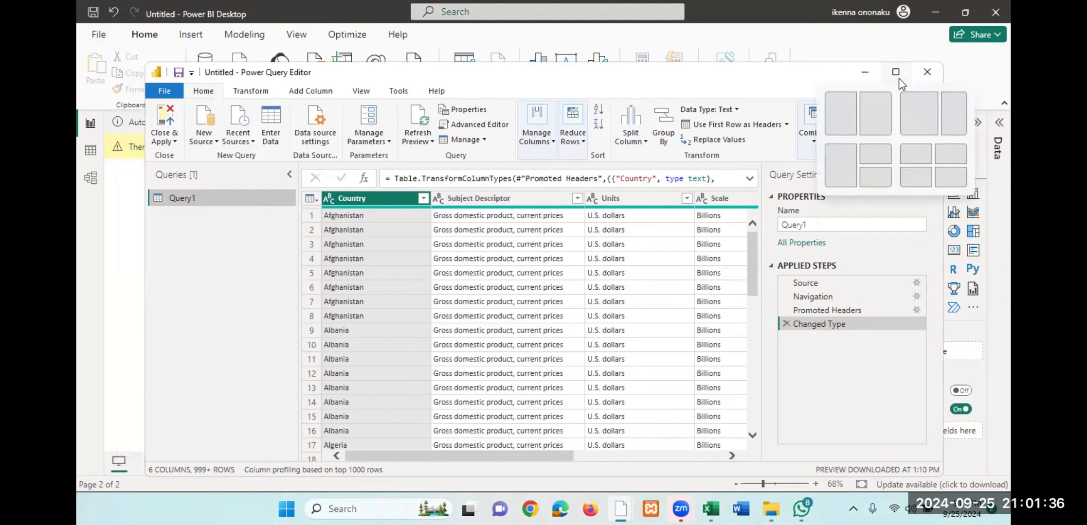
click(898, 77)
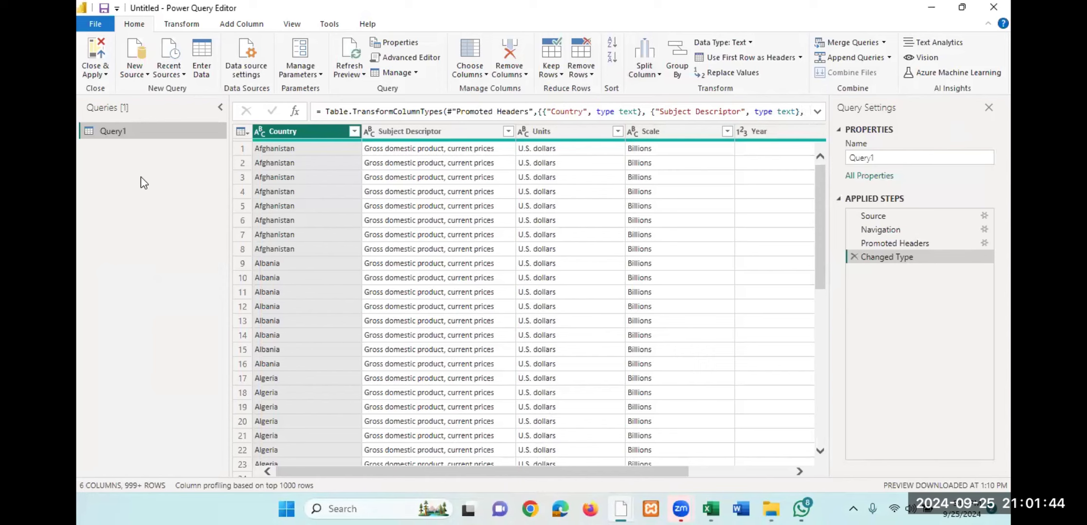
- Rename the Query1 query as contact in its query properties
drag(111, 137, 117, 136)
click(862, 155)
click(878, 158)
double_click(878, 158)
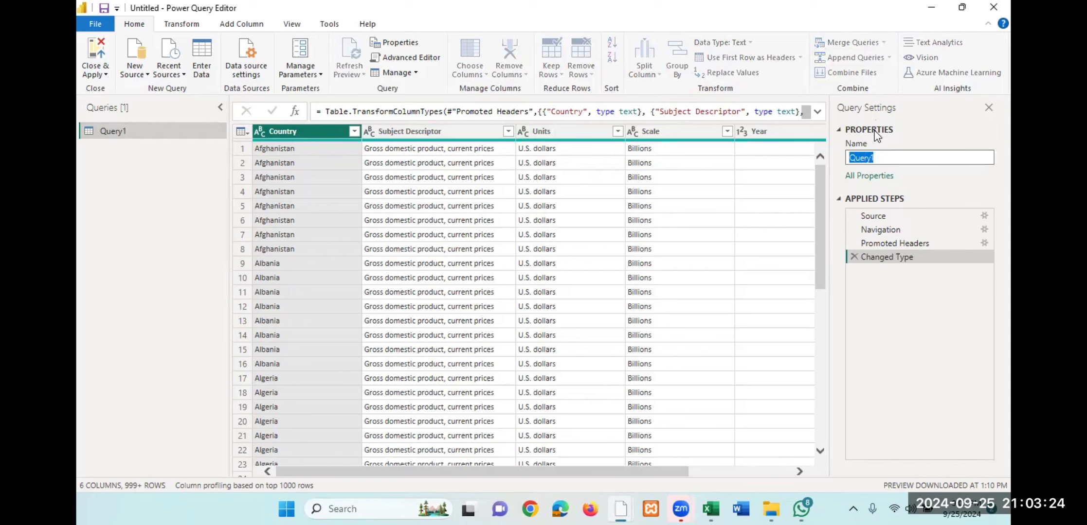
text(contact)
key(Return)
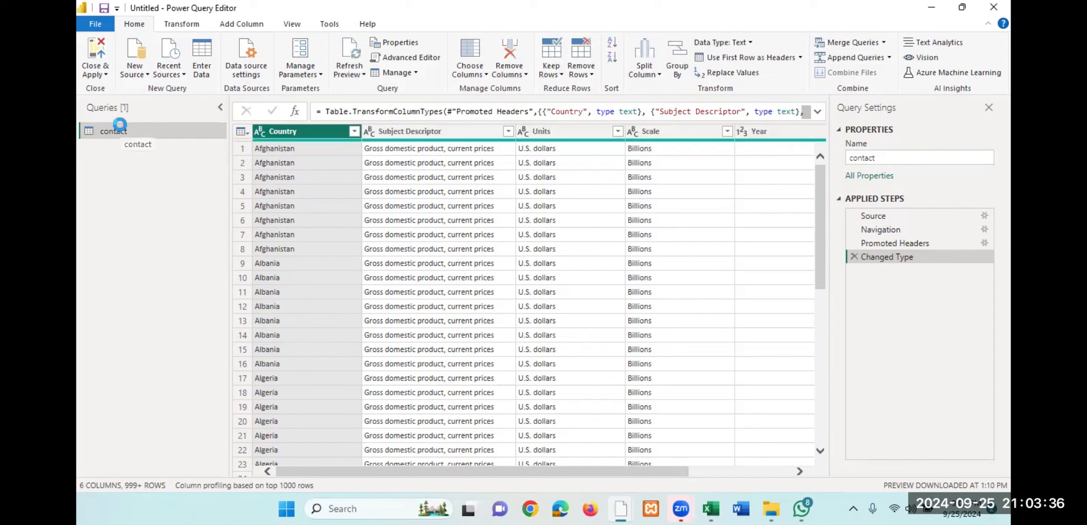
click(890, 158)
- Remove the Subject Descriptor column from the contact query, and restore it by deleting the Removed Columns applied step
click(443, 132)
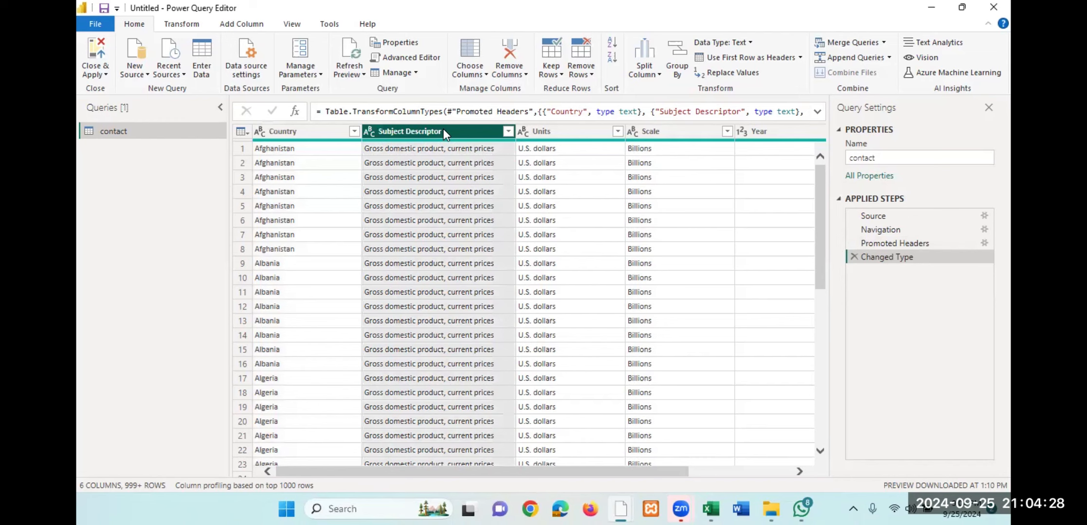
right_click(443, 129)
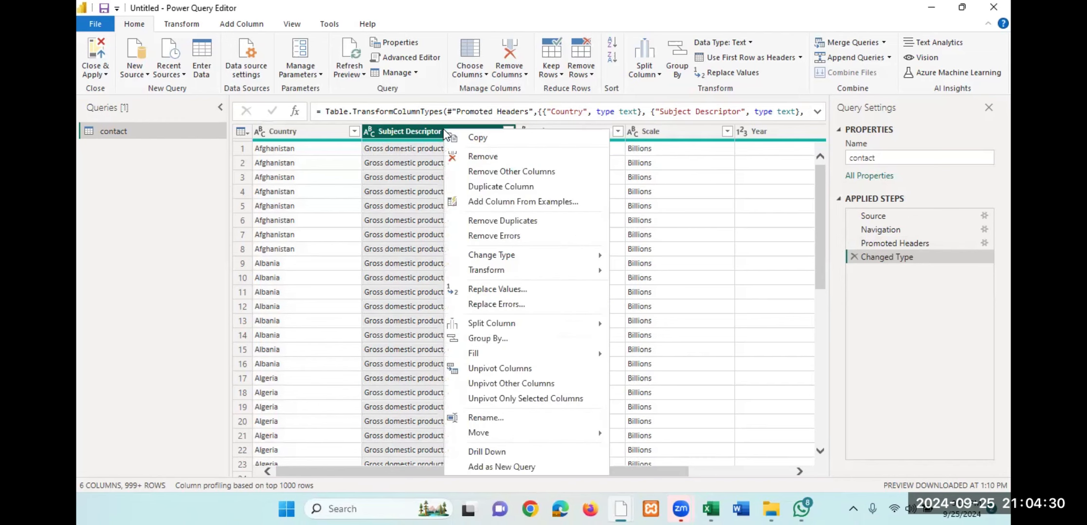
click(489, 157)
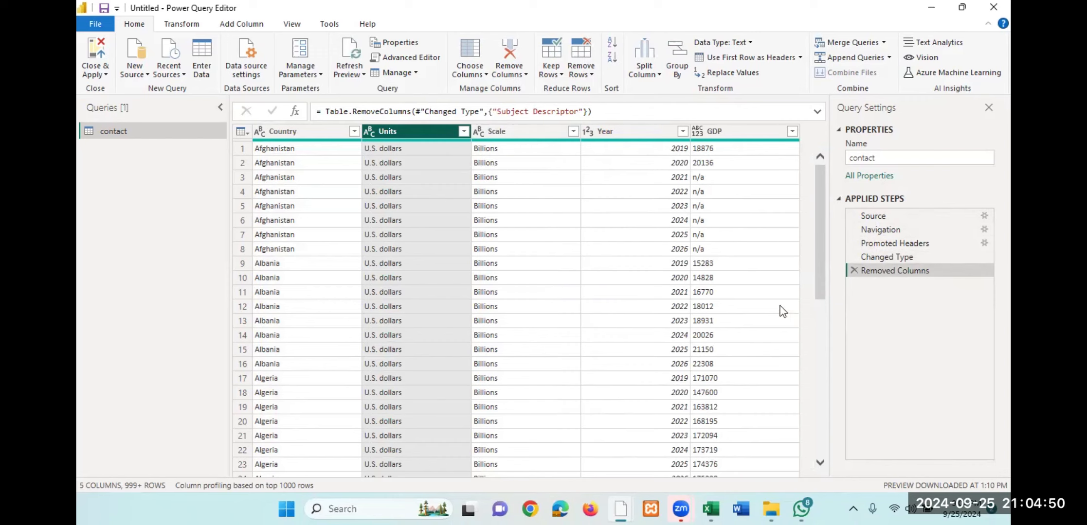
click(854, 271)
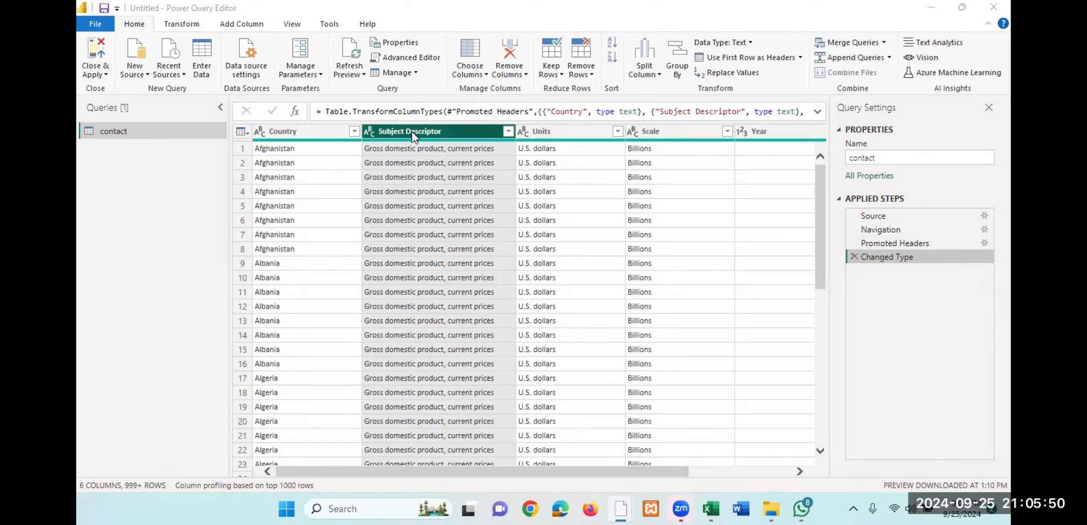
click(556, 131)
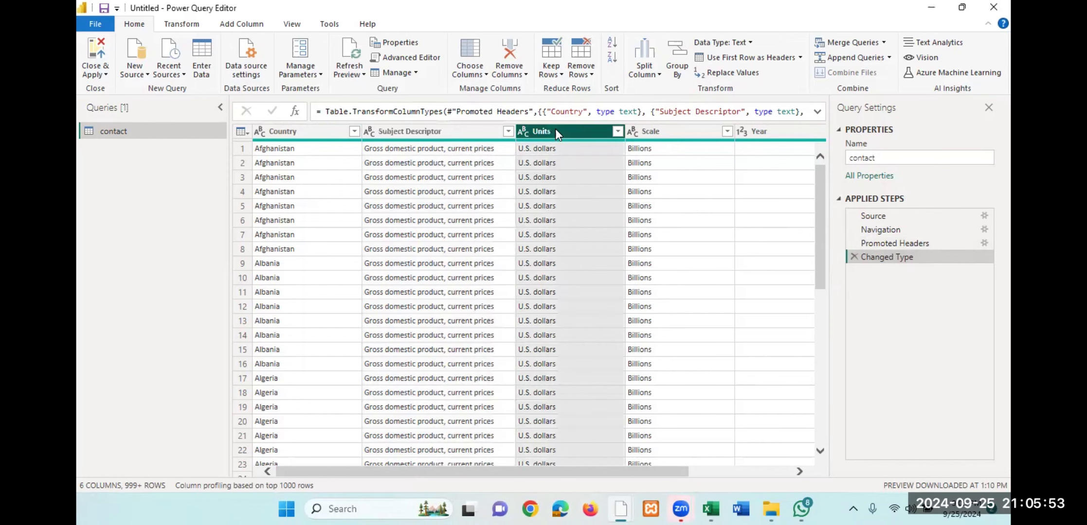
click(659, 139)
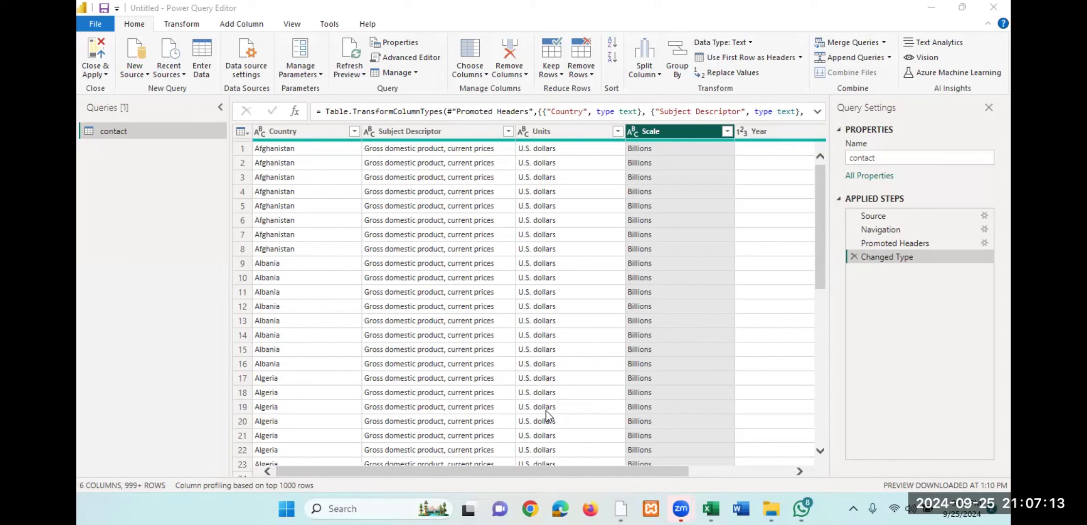
click(415, 136)
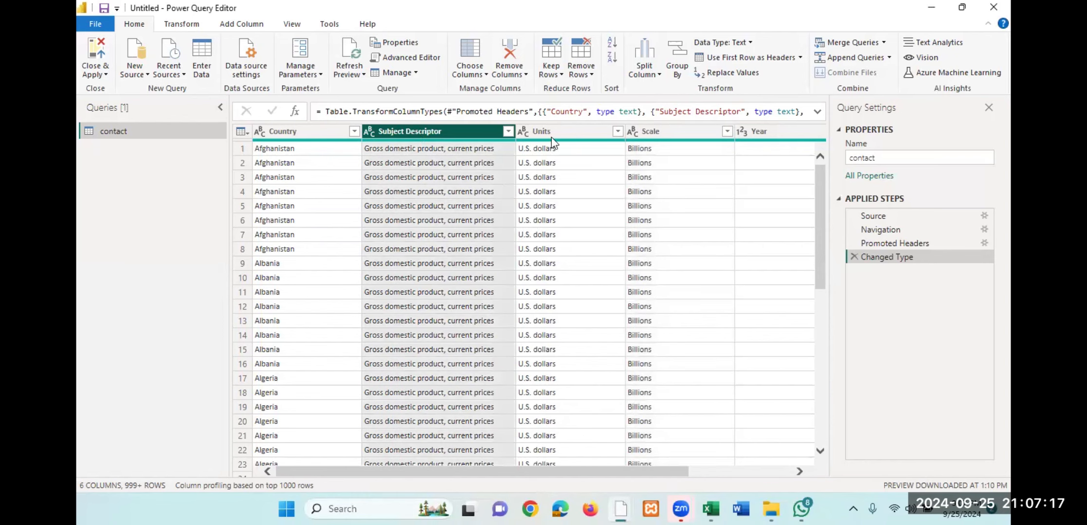
click(570, 136)
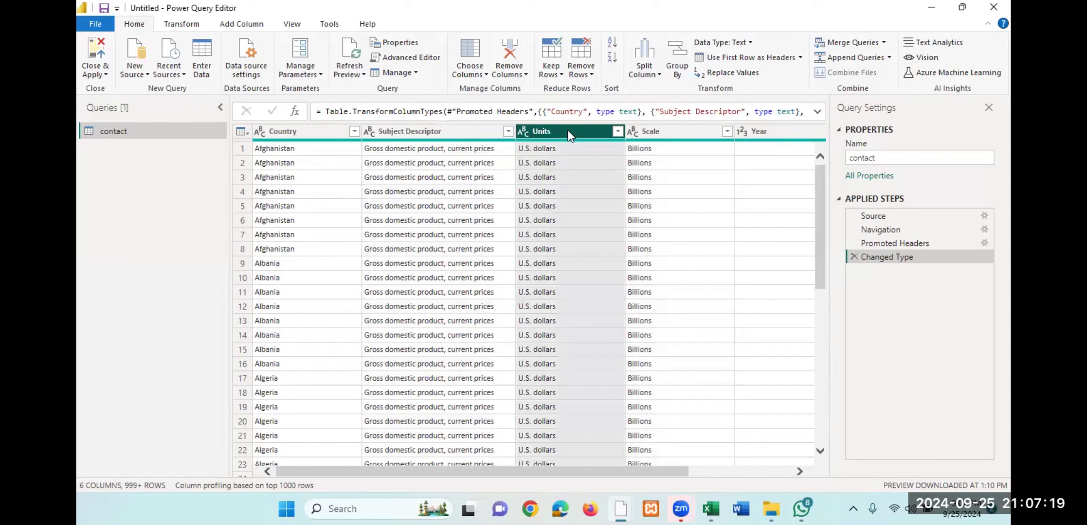
click(665, 135)
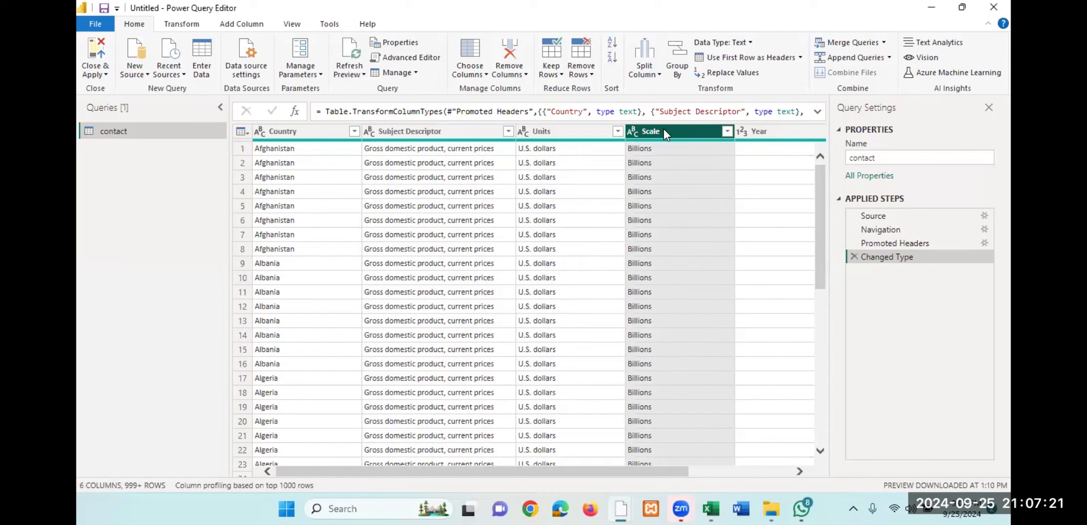
- Remove the Subject Descriptor, Units and Scale columns from the contact query
click(440, 133)
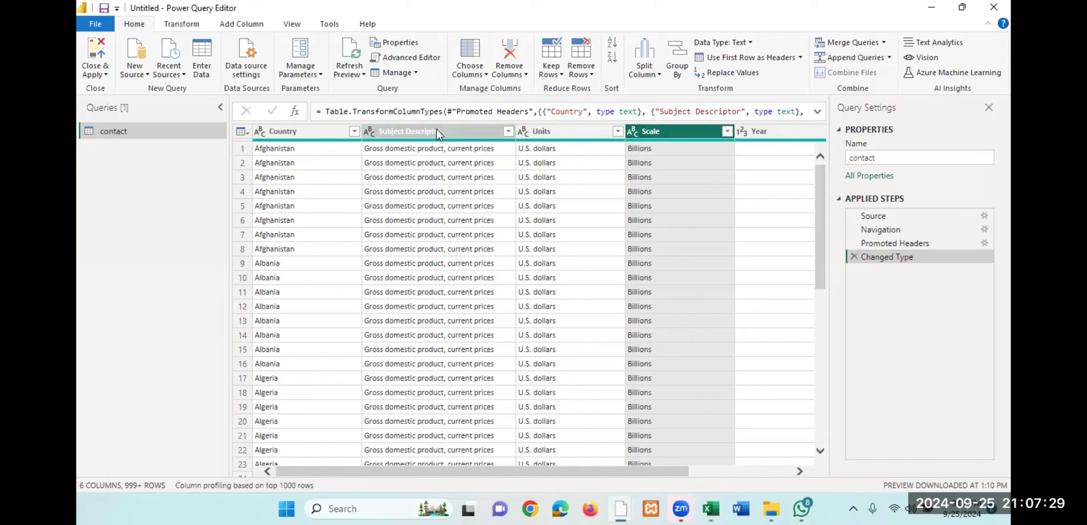
right_click(439, 133)
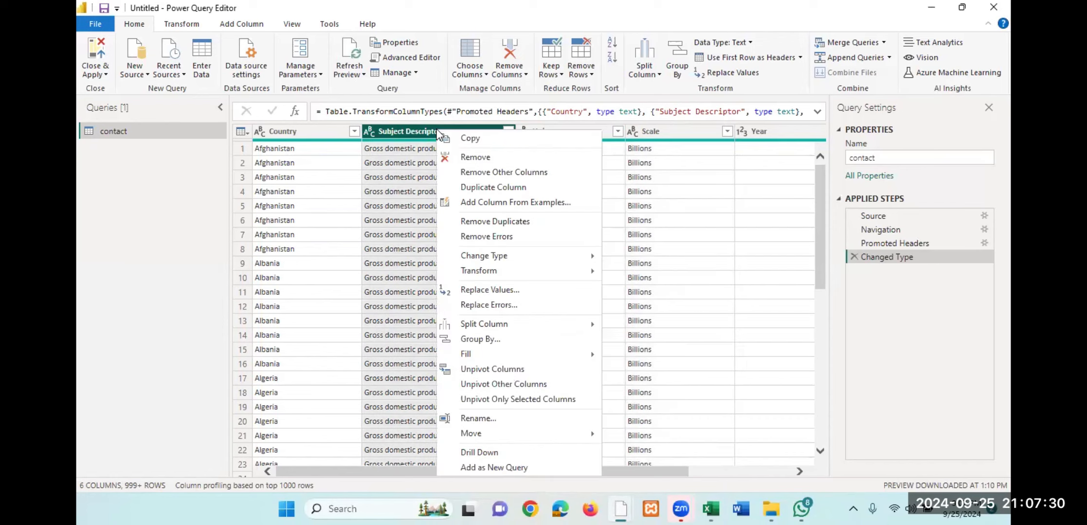
click(484, 157)
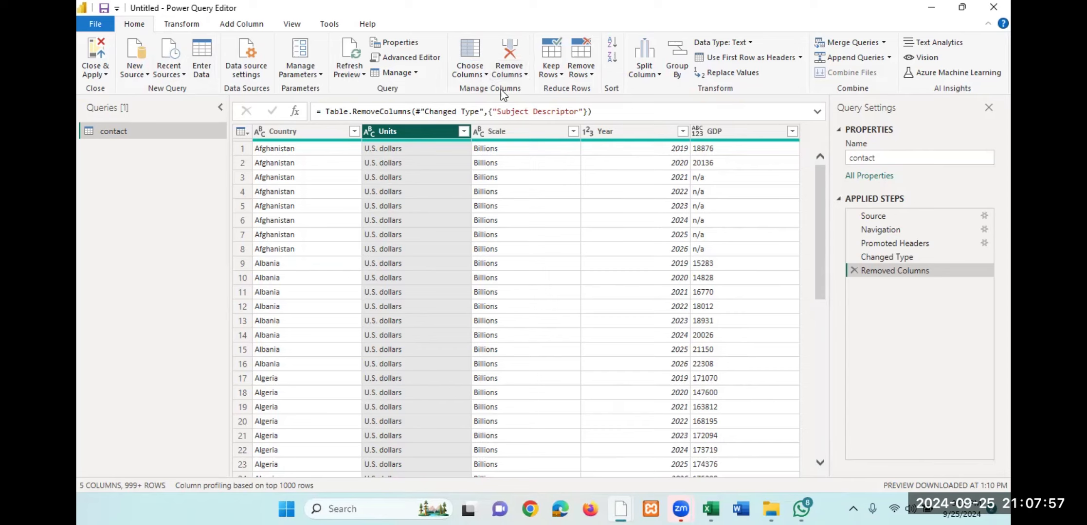
click(515, 49)
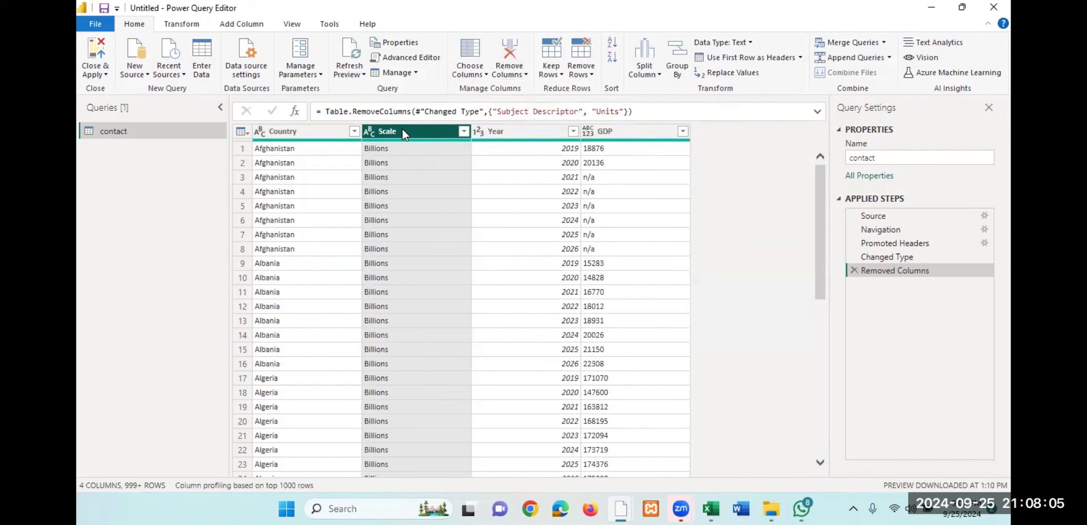
click(511, 51)
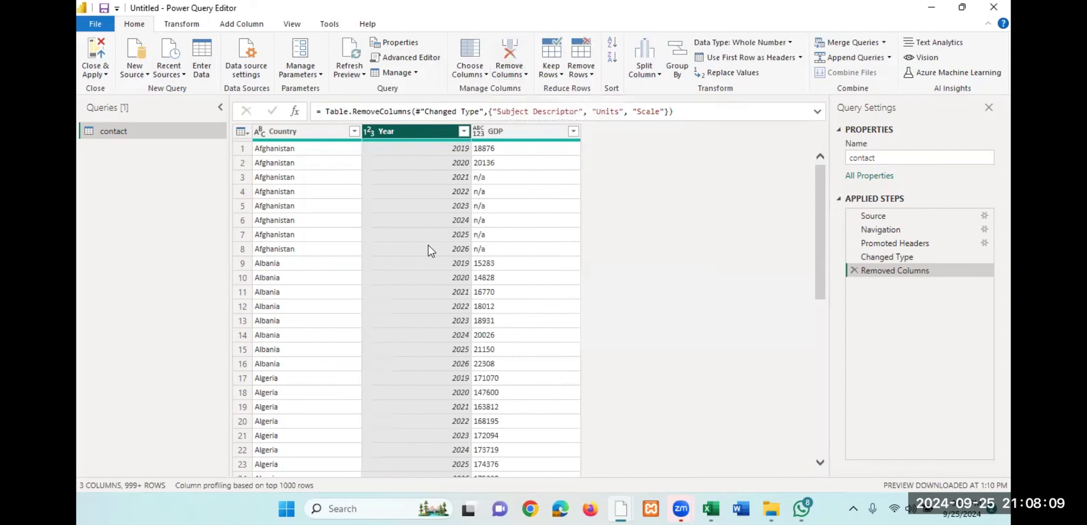
click(276, 132)
click(382, 132)
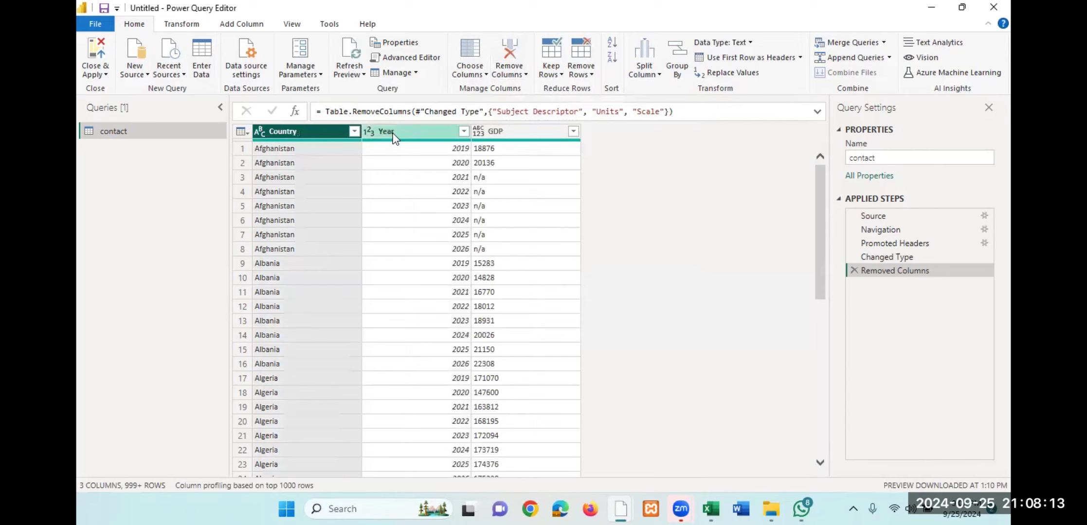
click(530, 133)
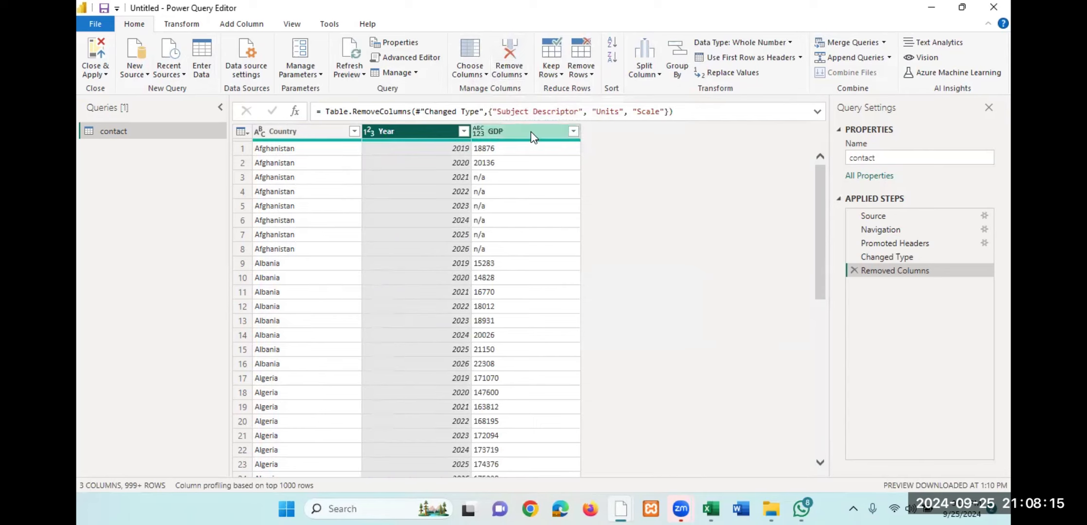
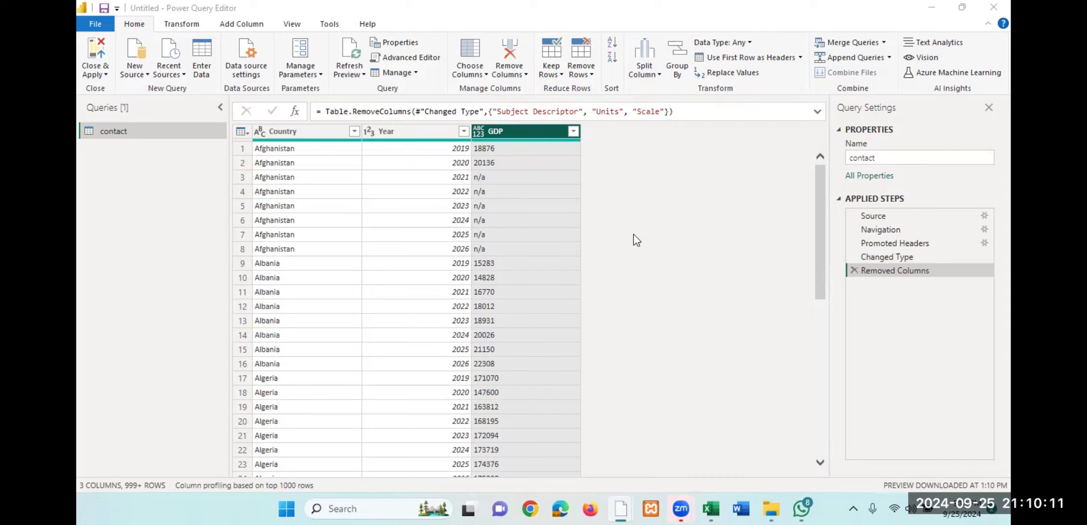
- Delete the Removed Columns and Changed Type applied steps, and remove the Subject Descriptor, Units and Scale columns from the contact query
click(853, 270)
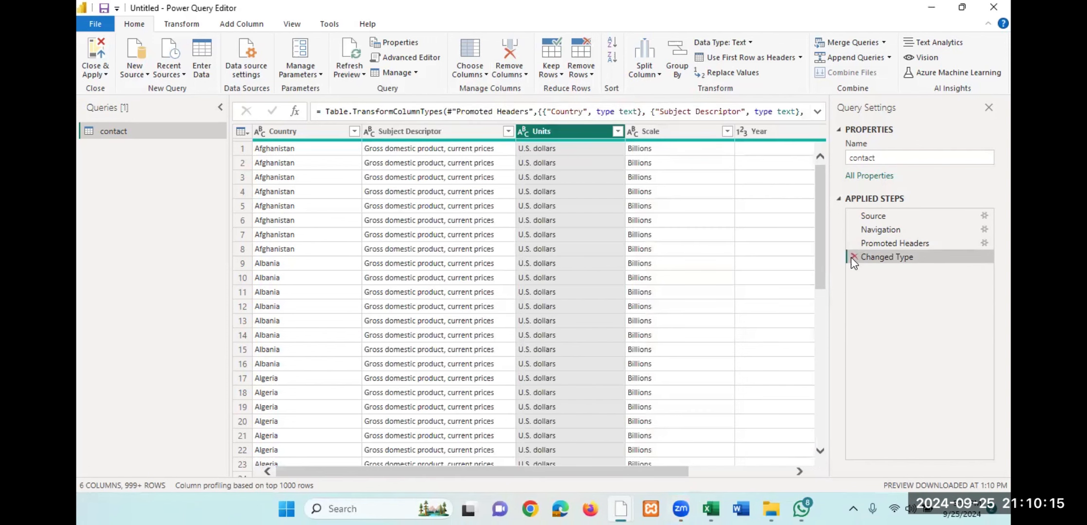
click(853, 257)
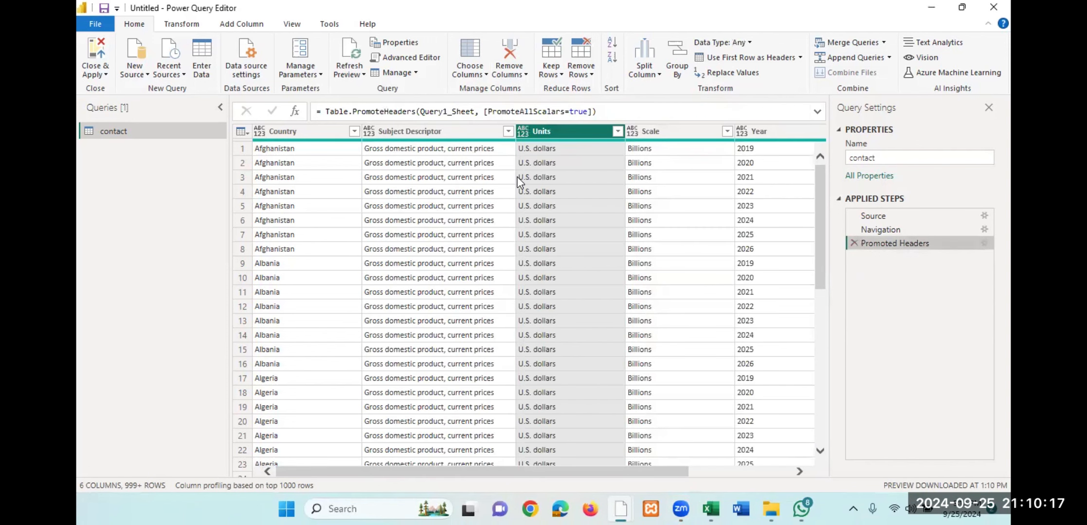
click(432, 137)
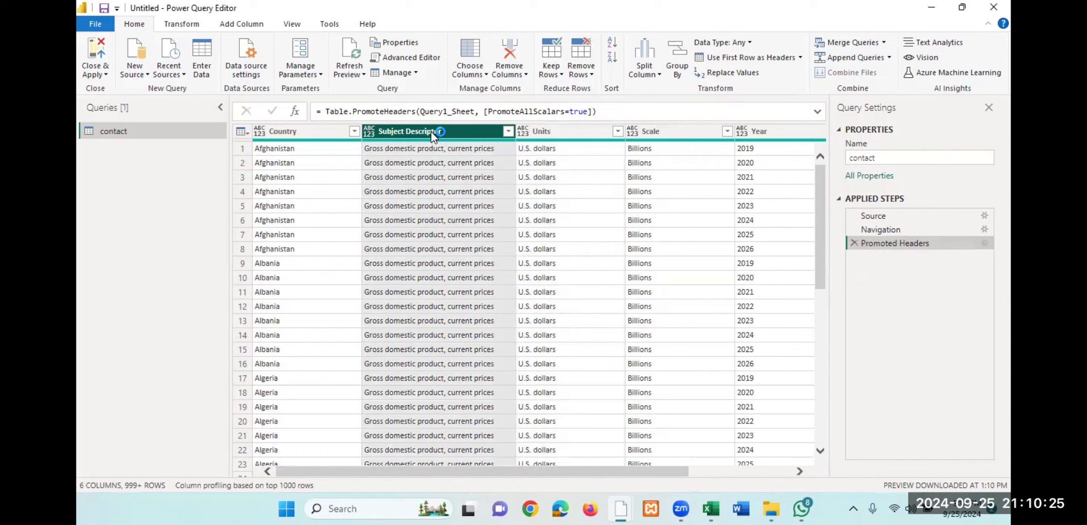
right_click(434, 132)
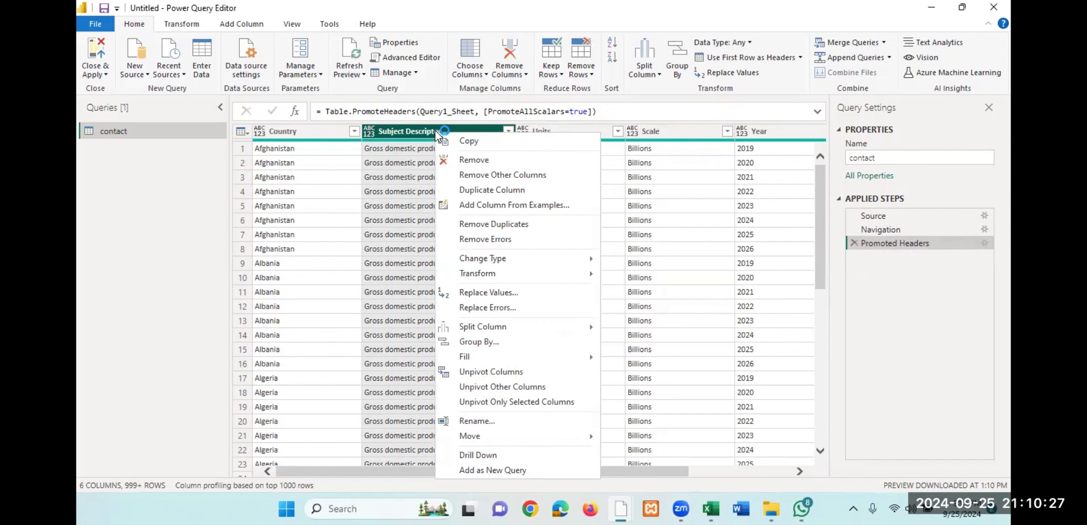
click(484, 160)
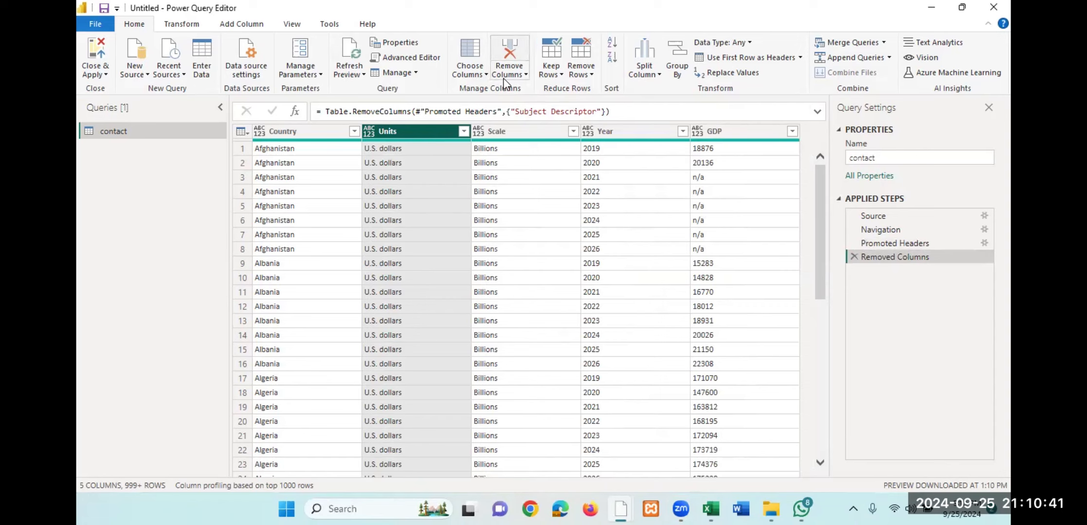
click(506, 43)
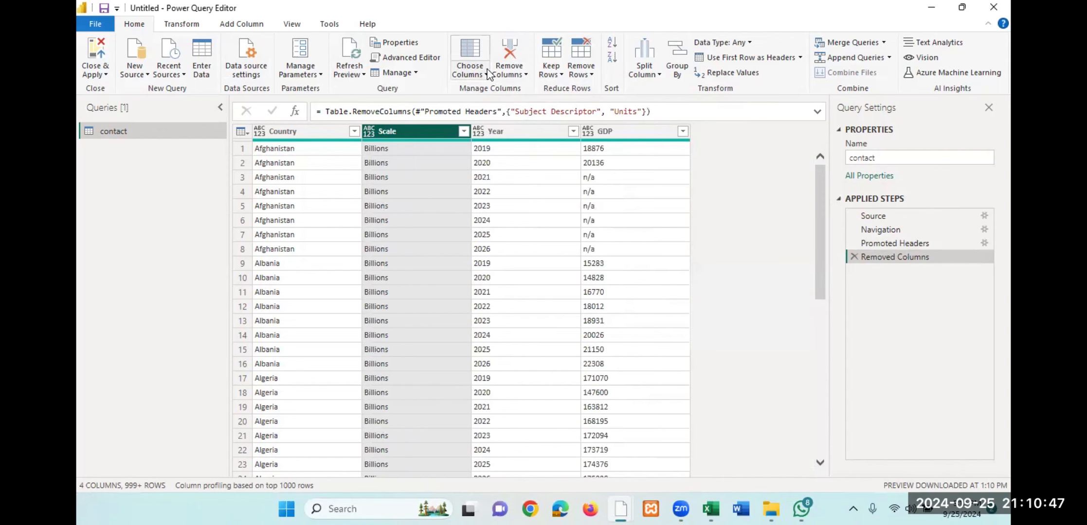
click(508, 49)
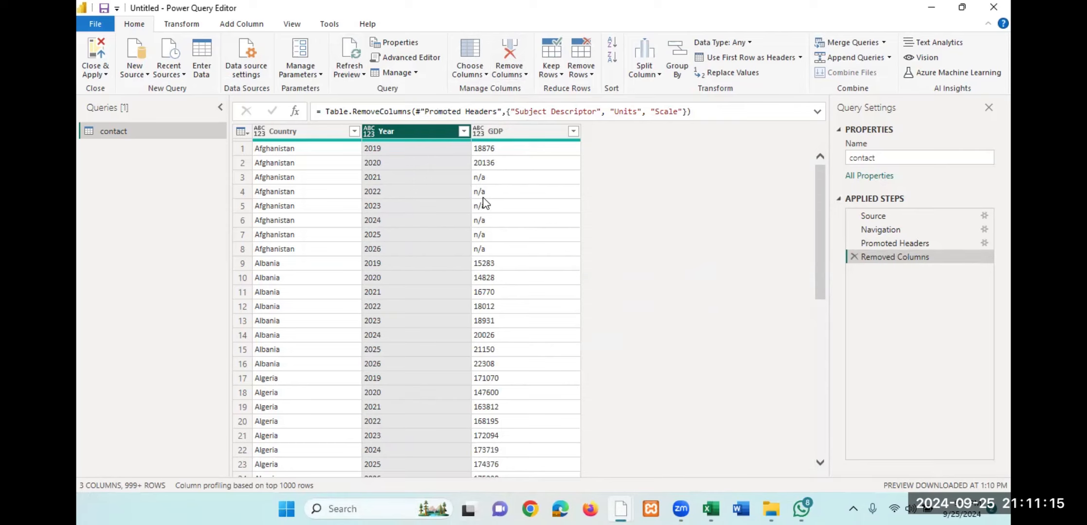
- Examine the n/a entries for Afghanistan in the GDP column, from 2021 to 2026
click(512, 130)
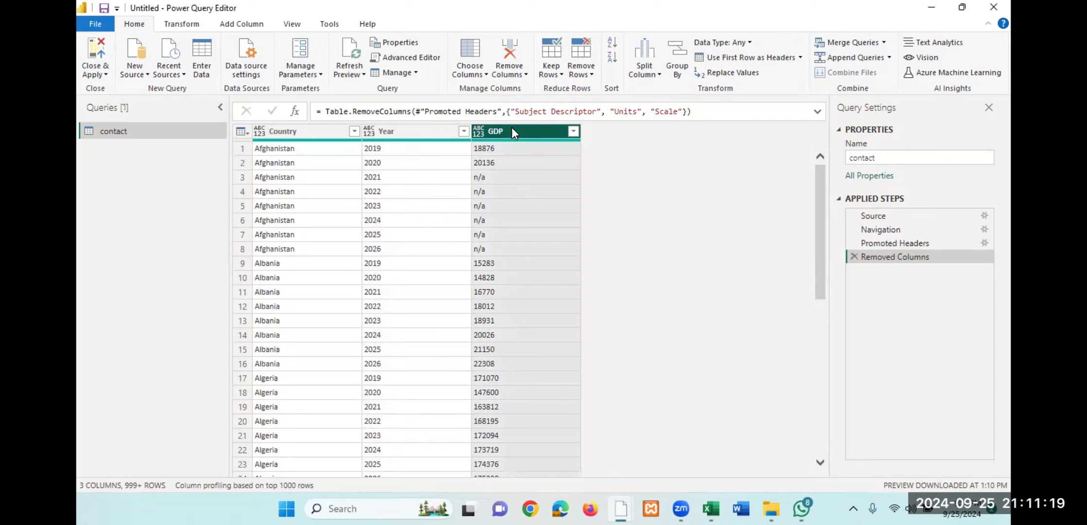
click(482, 179)
click(489, 194)
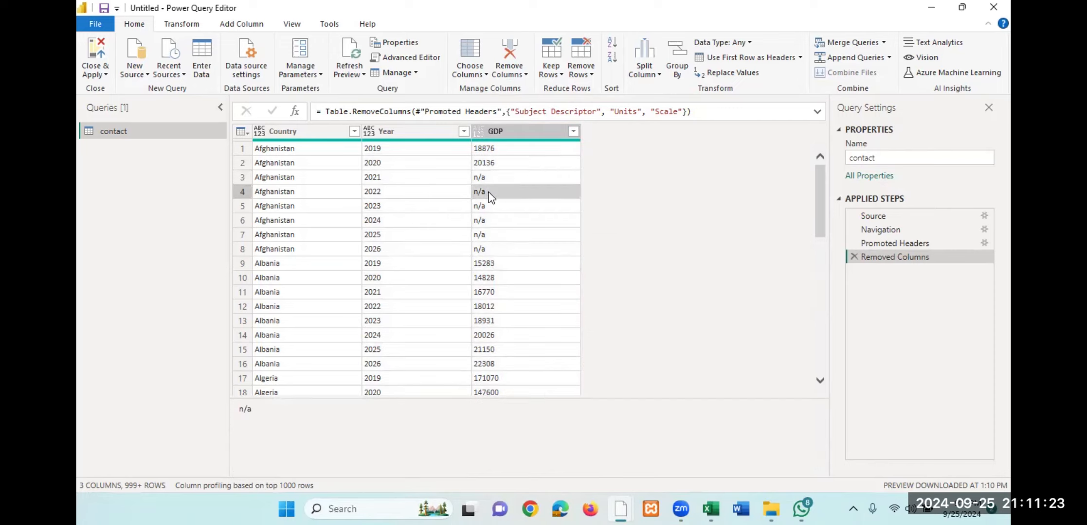
click(490, 207)
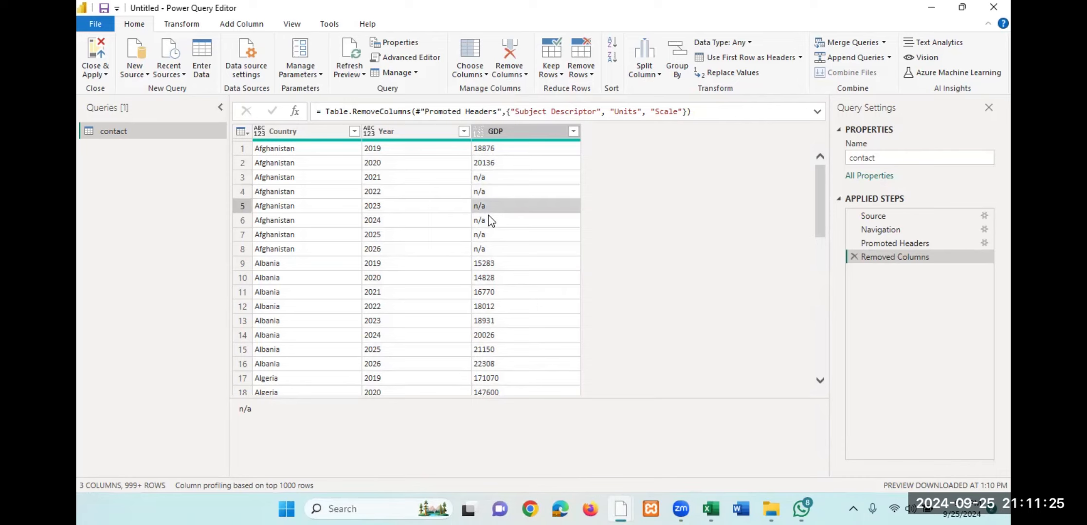
click(490, 220)
click(492, 236)
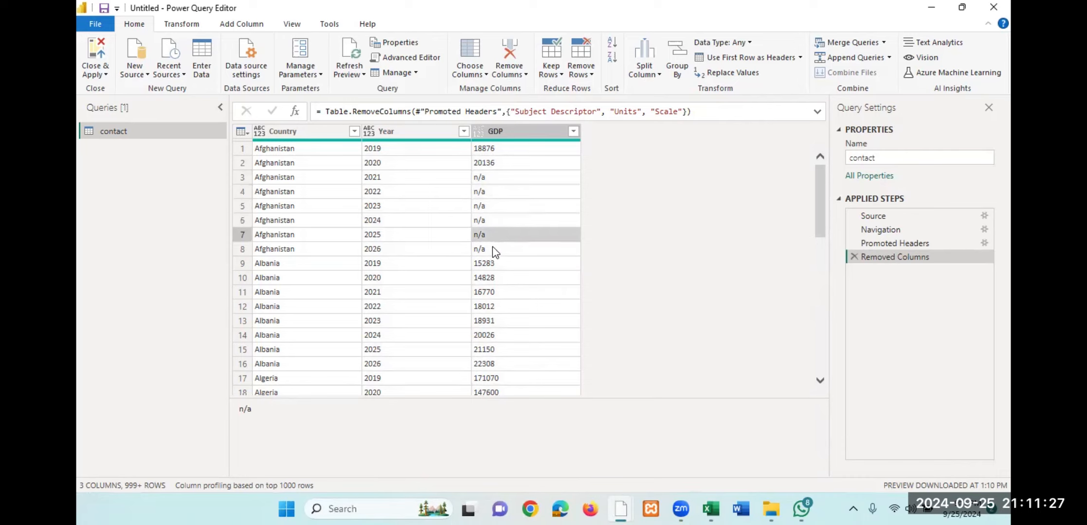
click(492, 248)
click(496, 235)
click(498, 218)
click(502, 208)
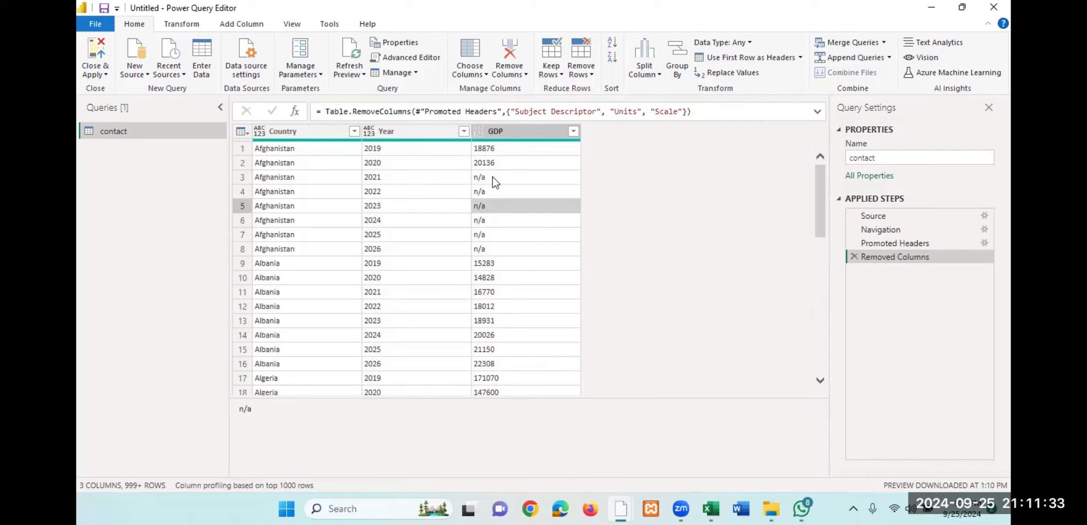
click(493, 176)
click(492, 190)
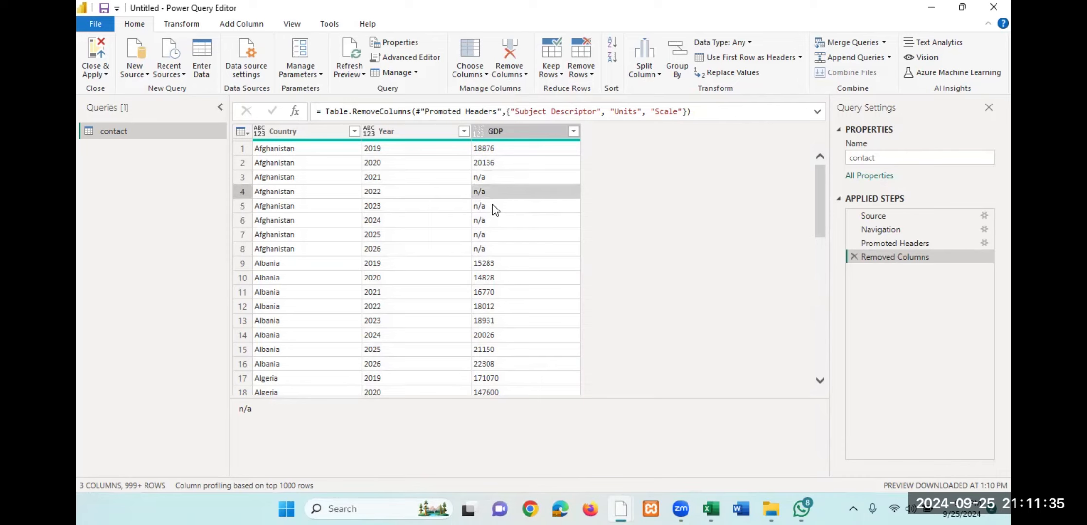
click(492, 205)
click(494, 220)
click(493, 235)
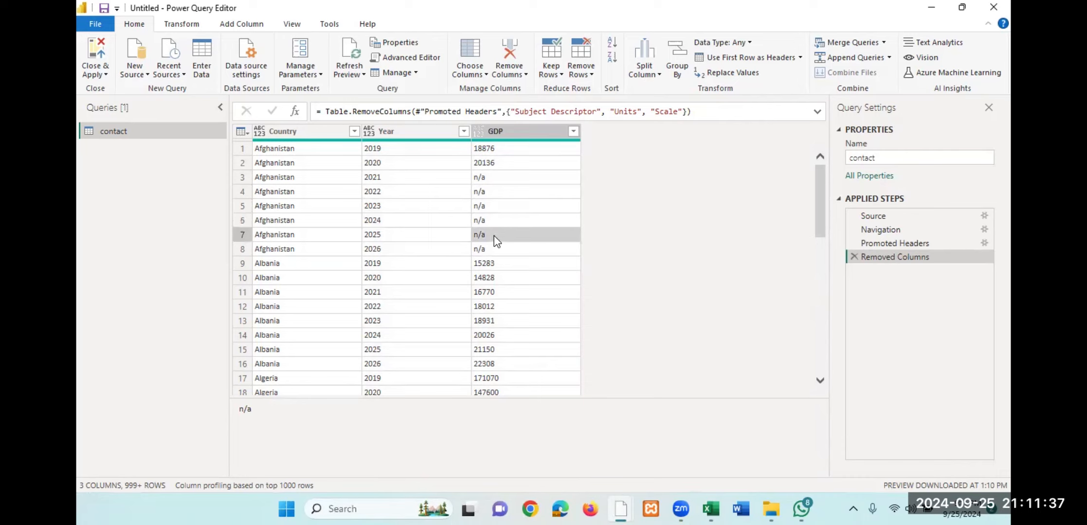
click(498, 251)
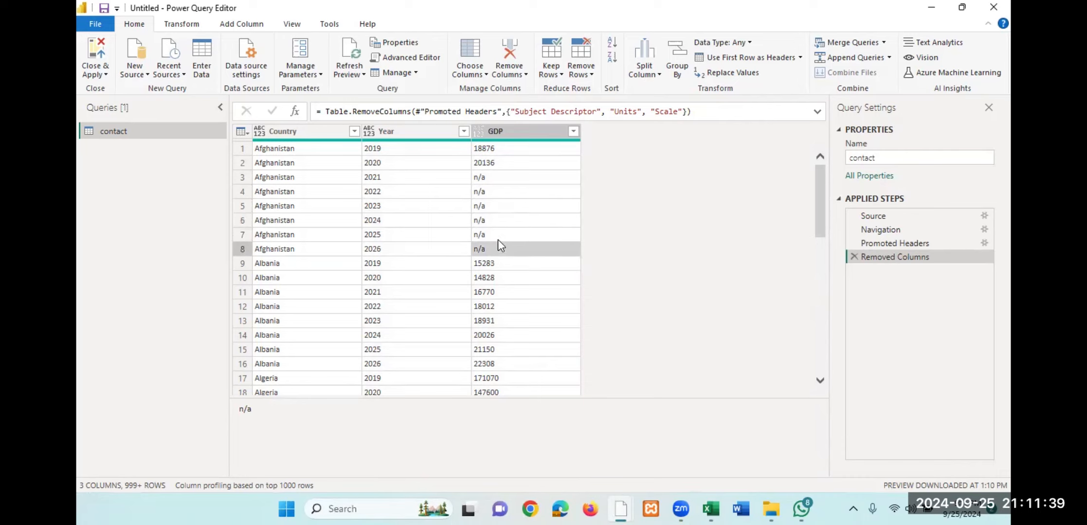
click(502, 225)
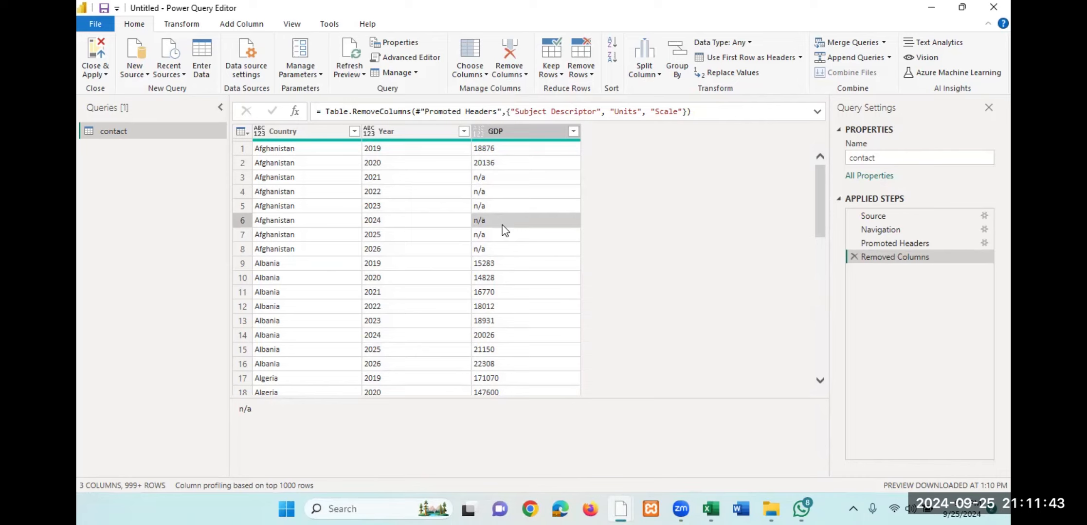
- Filter the GDP column to exclude the rows whose value is n/a
click(574, 134)
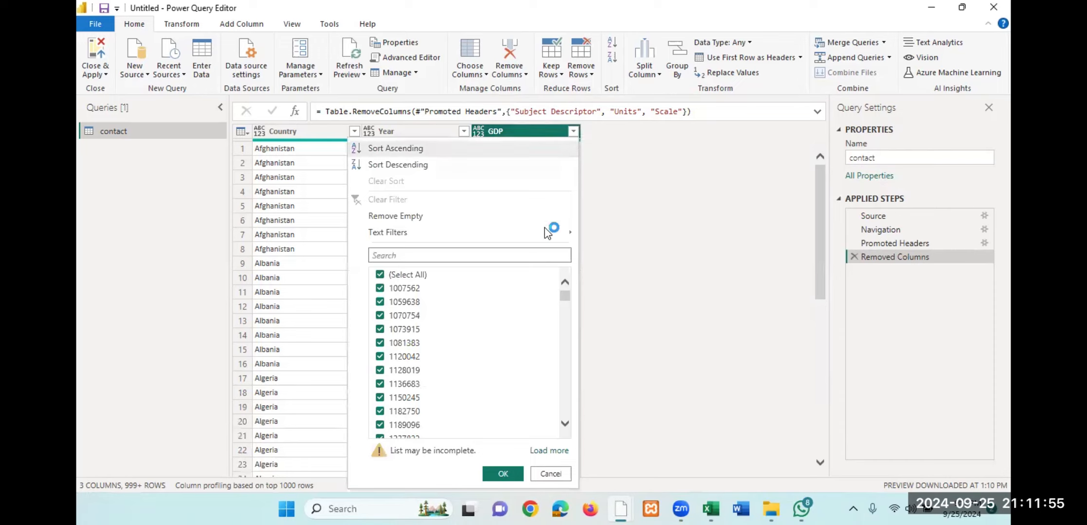
scroll(447, 308, down, 2)
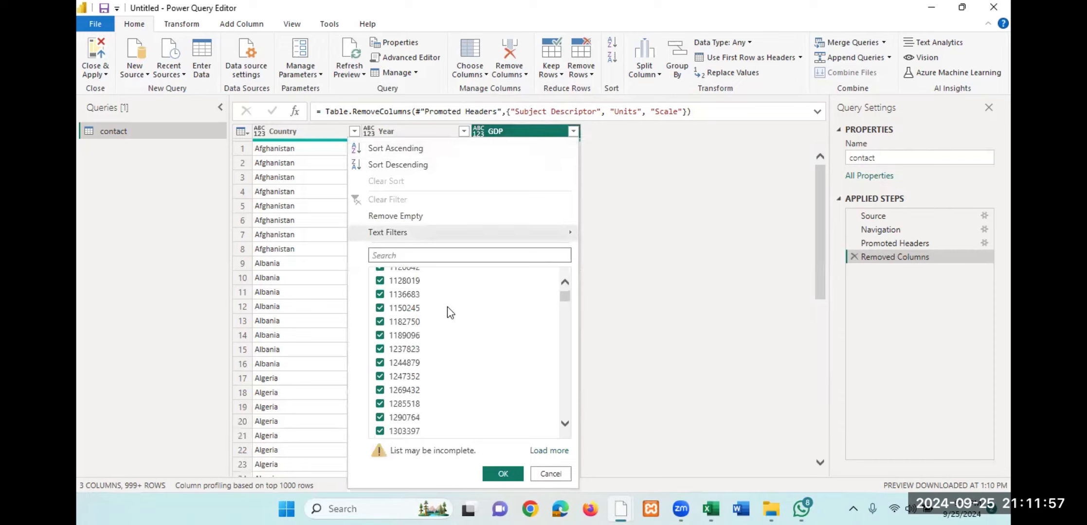
scroll(447, 308, down, 8)
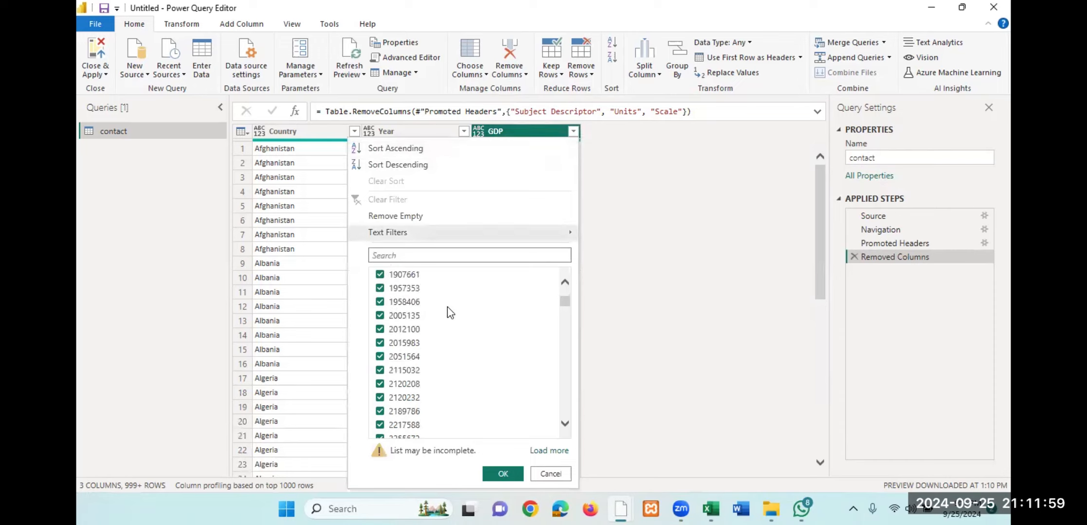
scroll(448, 306, down, 4)
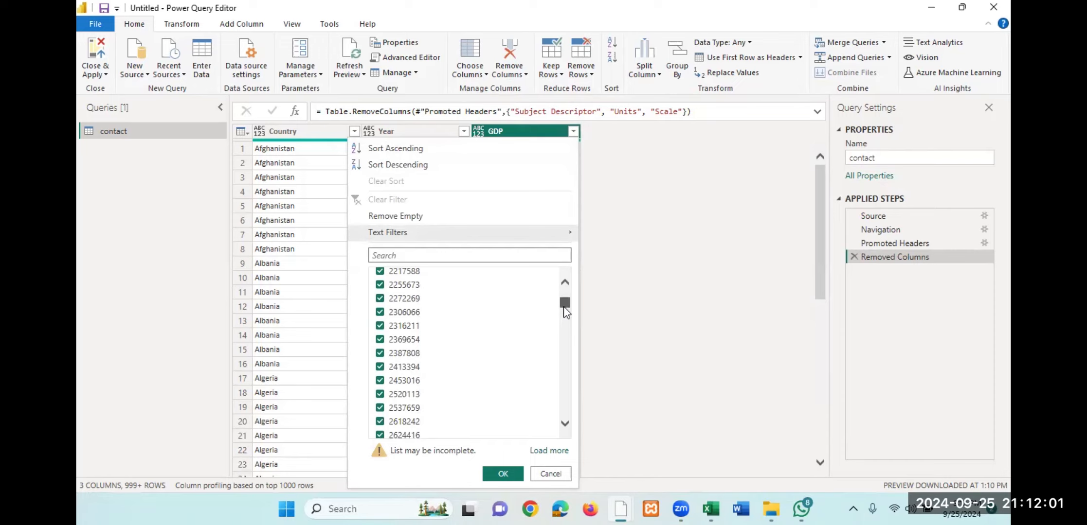
drag(564, 304, 570, 428)
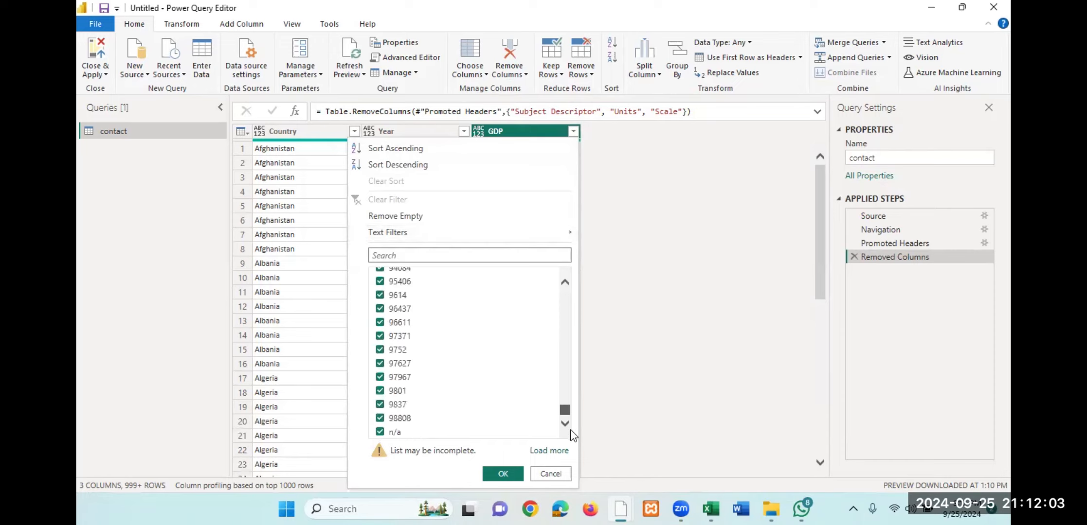
click(380, 432)
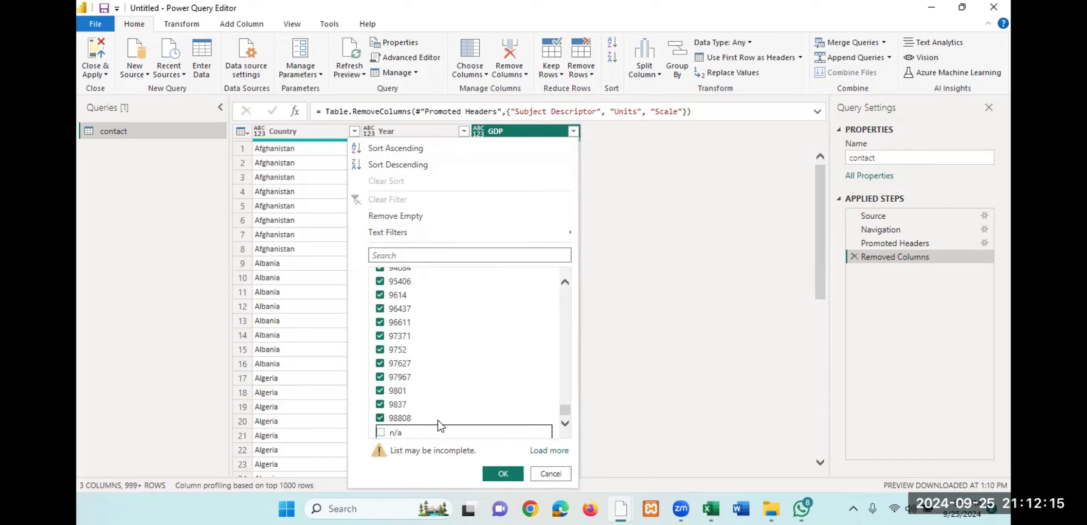
click(645, 249)
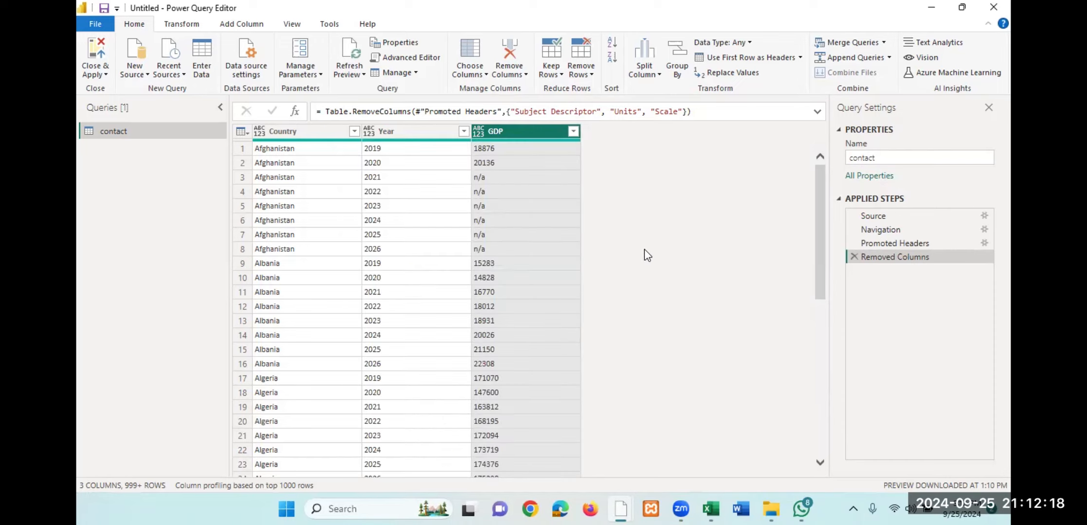
click(573, 132)
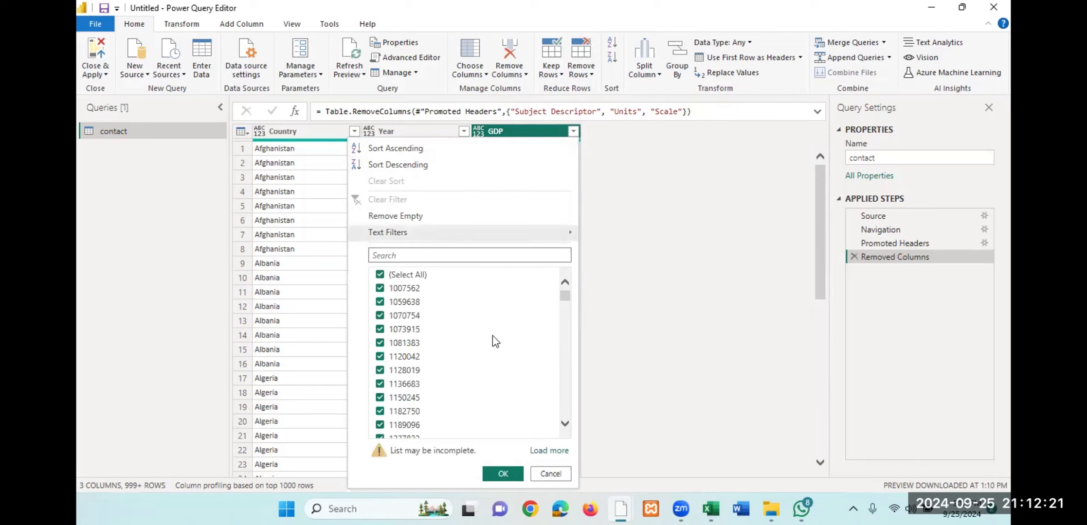
drag(564, 297, 566, 438)
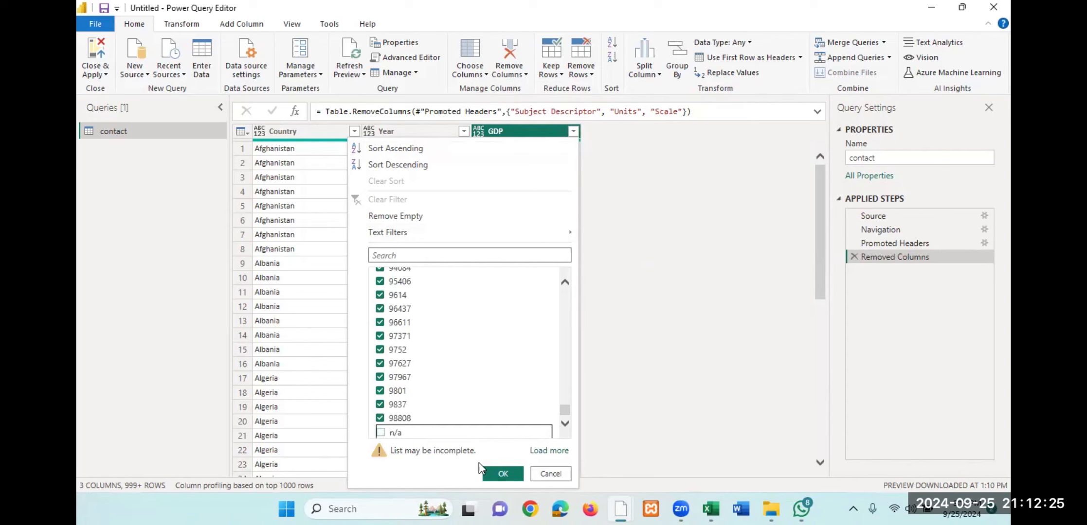
click(501, 475)
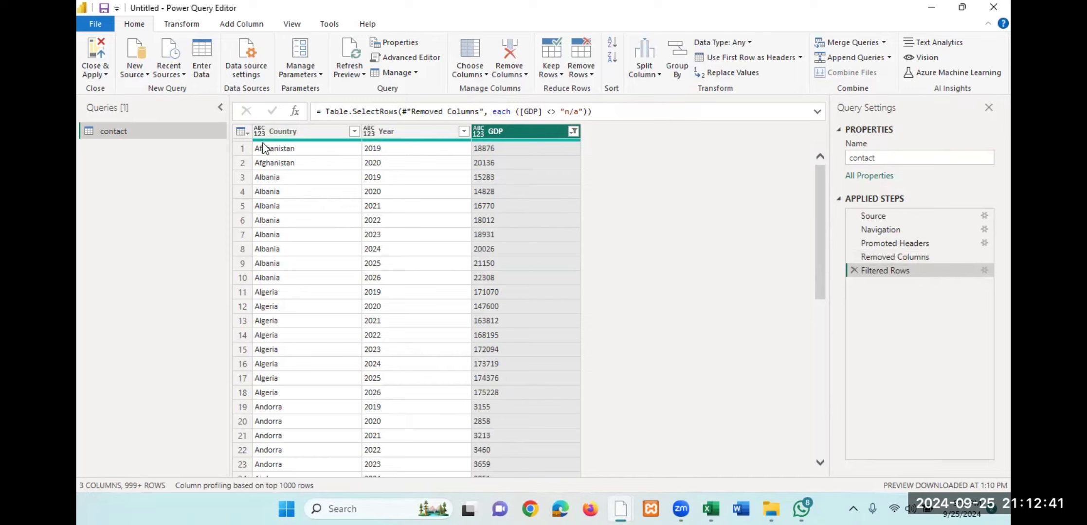
- Change the data type of the Country column to Text
click(296, 129)
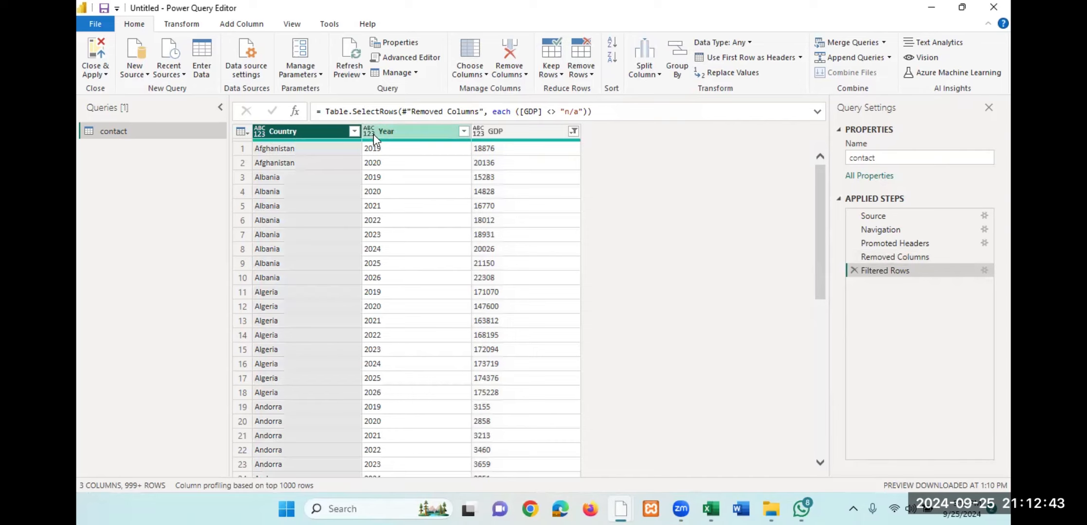
click(395, 132)
click(527, 140)
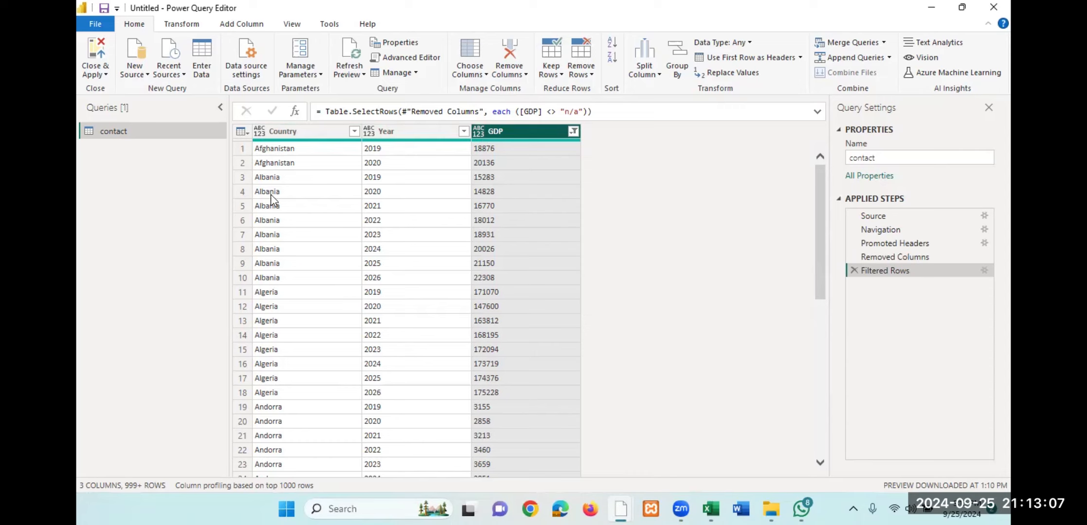
click(295, 130)
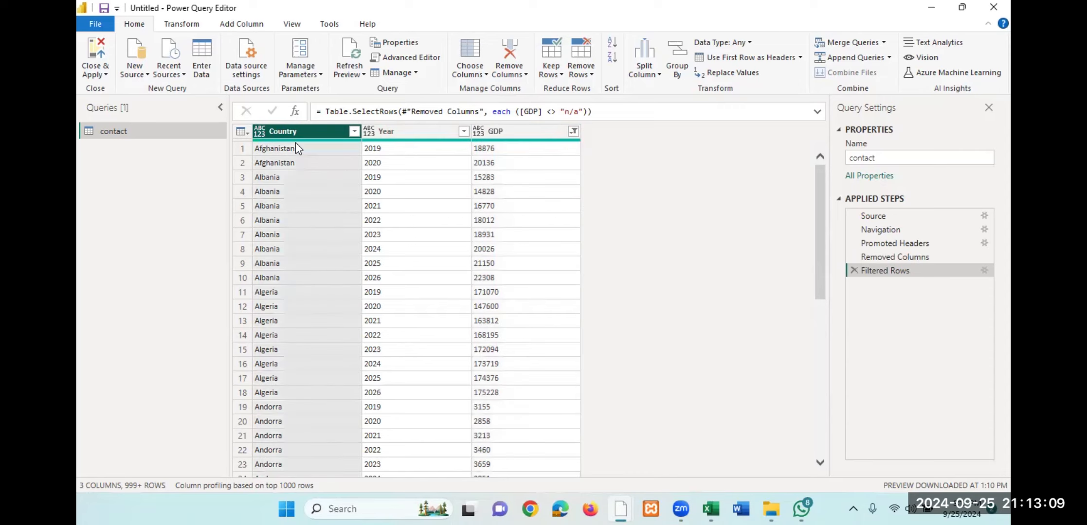
click(258, 132)
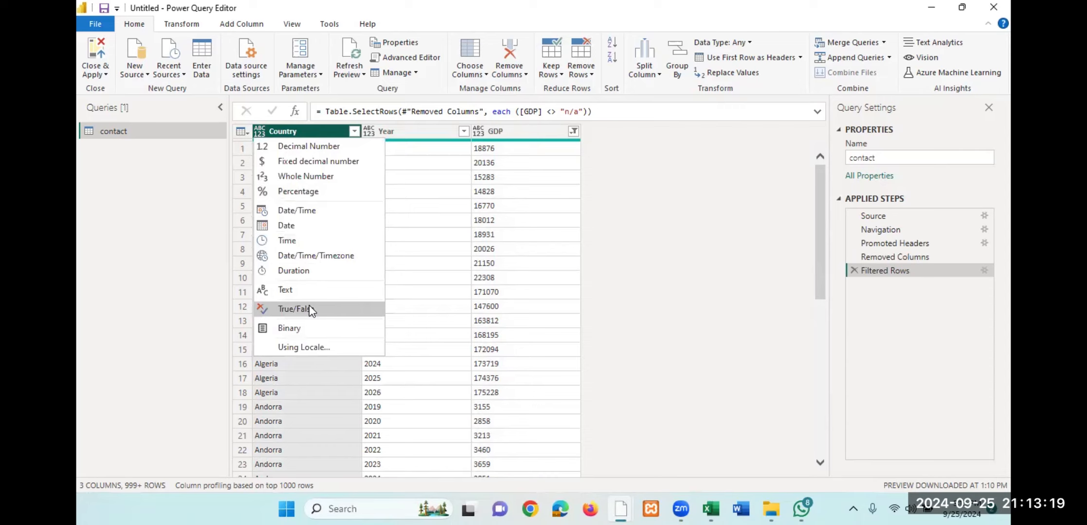
click(316, 393)
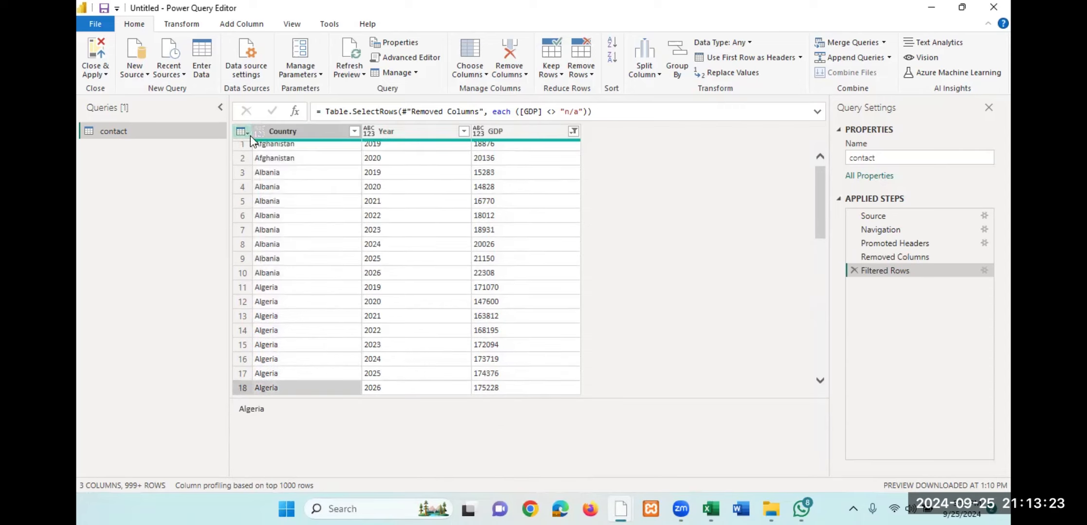
click(302, 132)
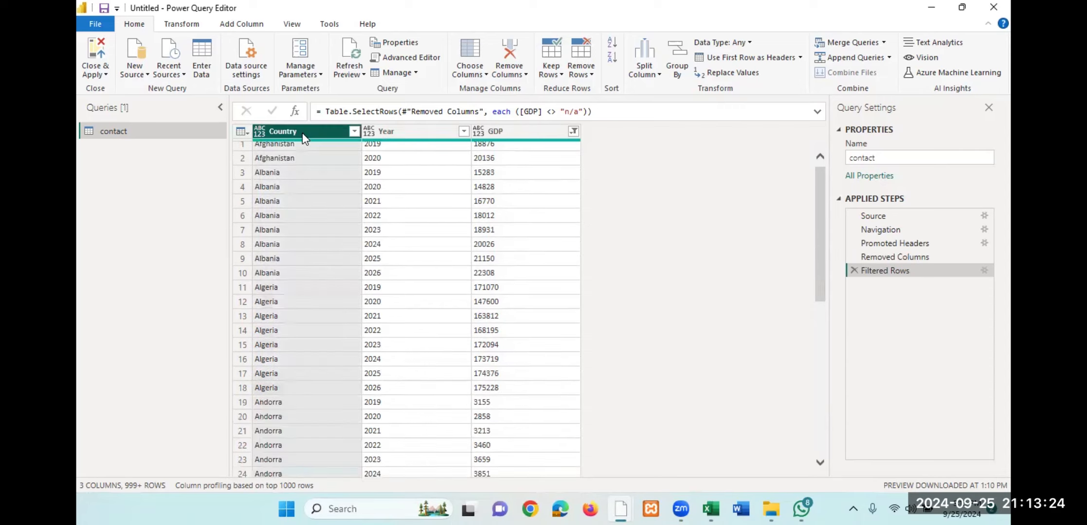
click(258, 130)
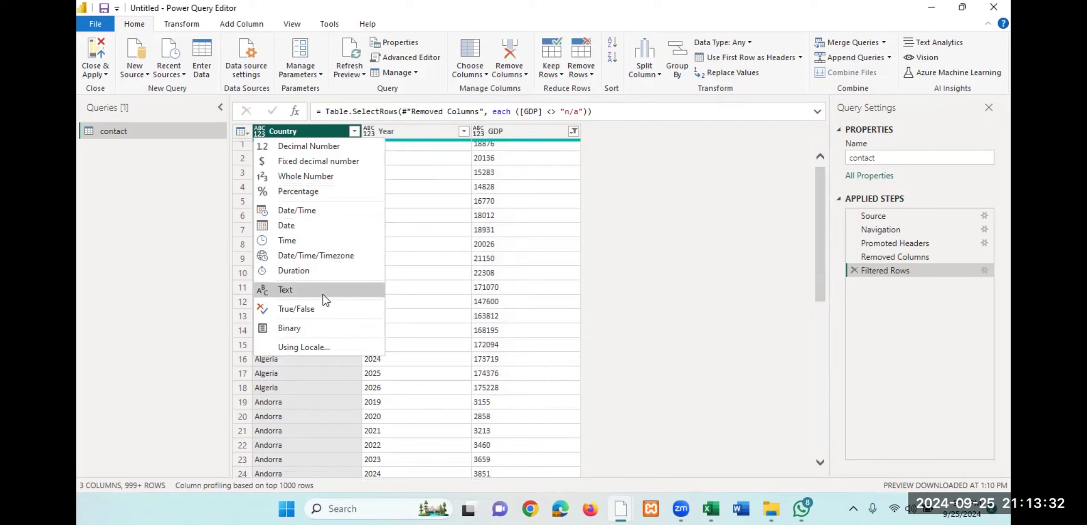
click(292, 291)
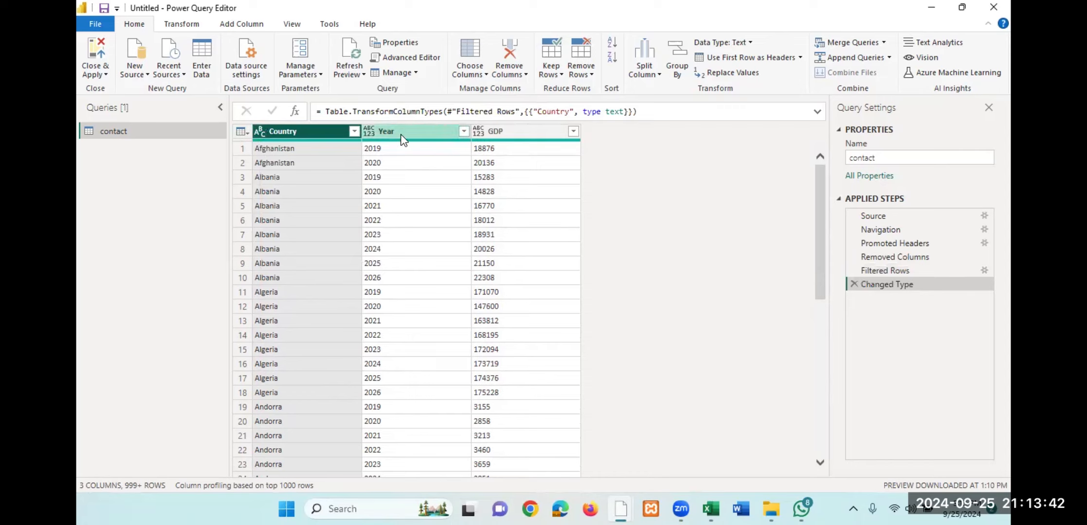
- Try to change the data type of the Year column to Date/Time
click(365, 135)
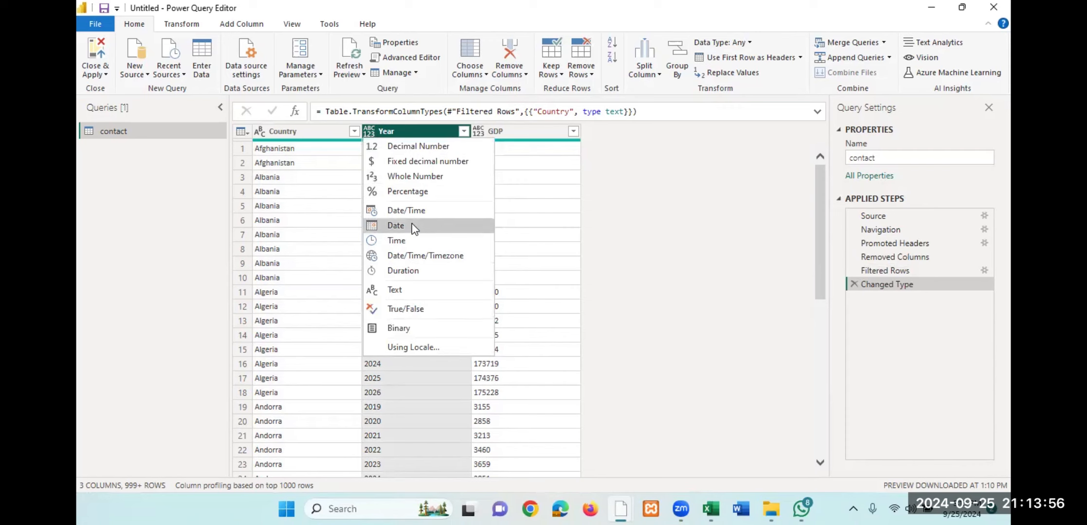
click(412, 209)
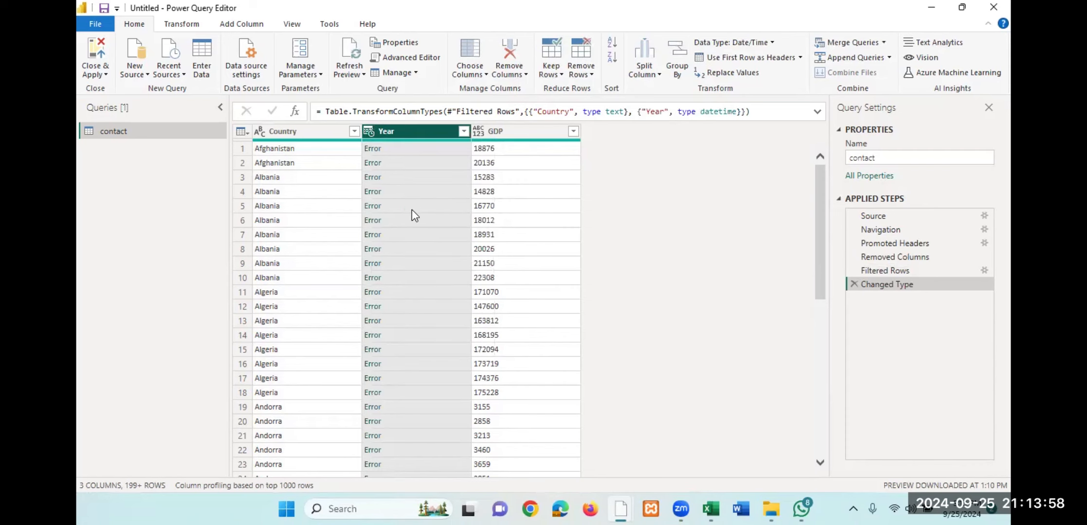
click(368, 132)
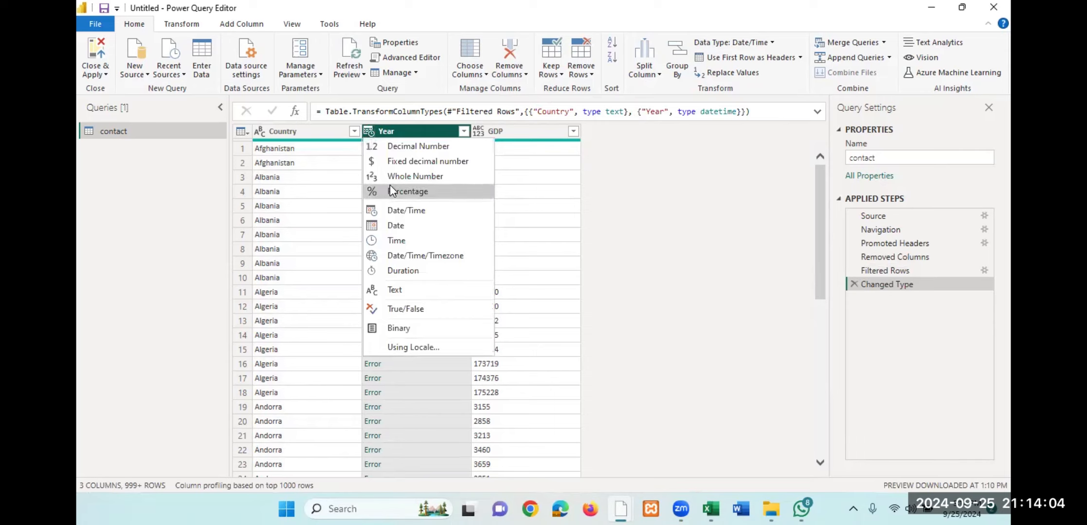
click(514, 236)
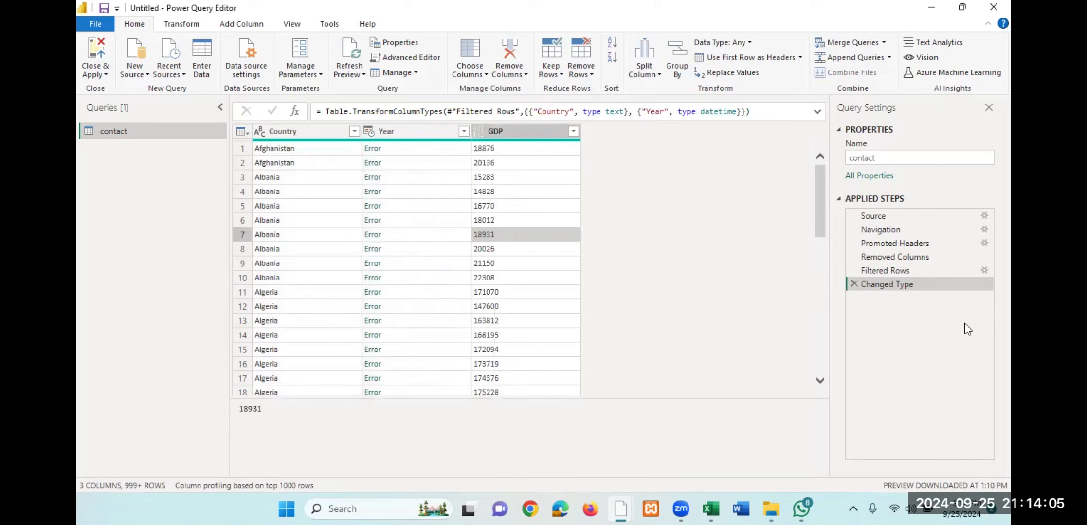
- Delete the Changed Type applied step and set the data types of the Year and GDP columns to Whole Number
click(853, 285)
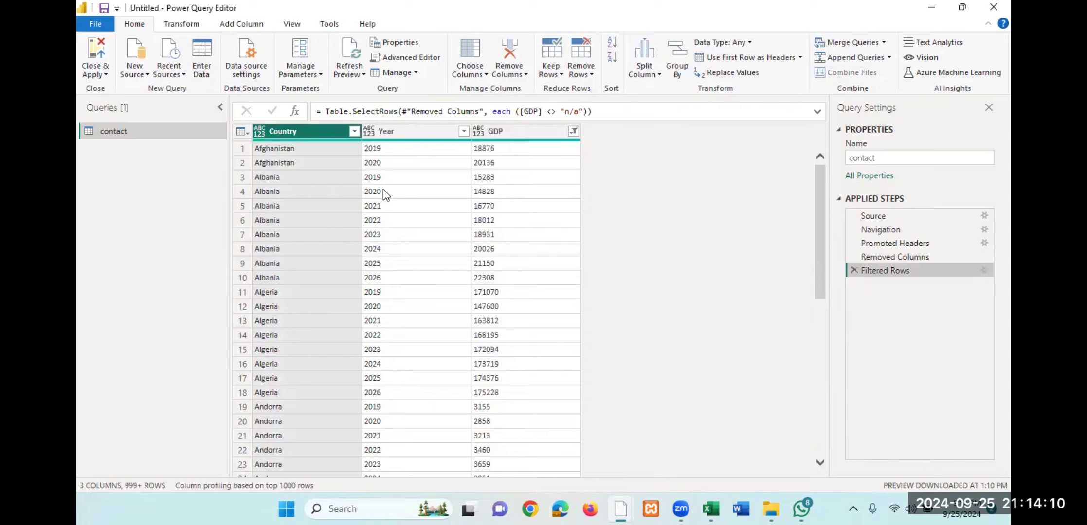
click(369, 133)
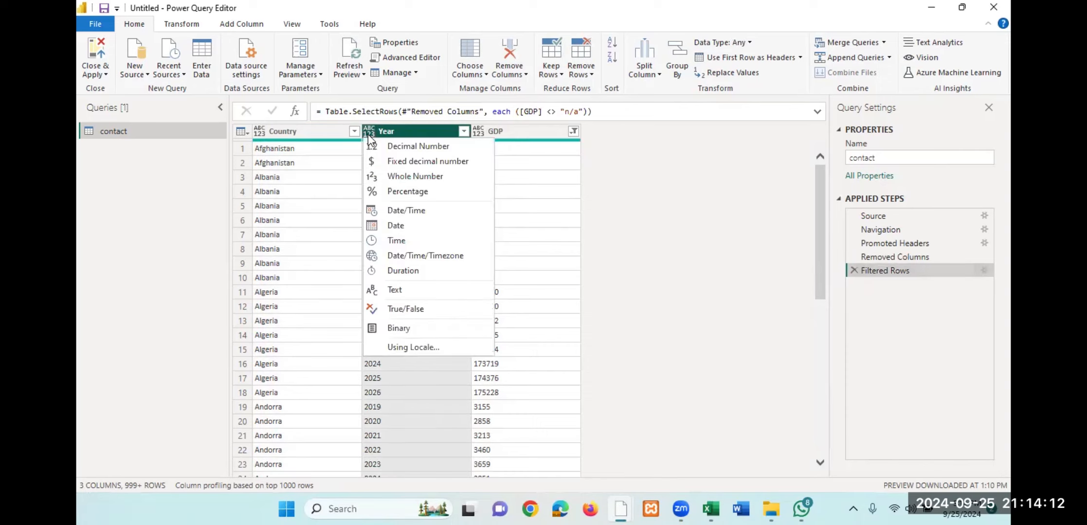
click(402, 176)
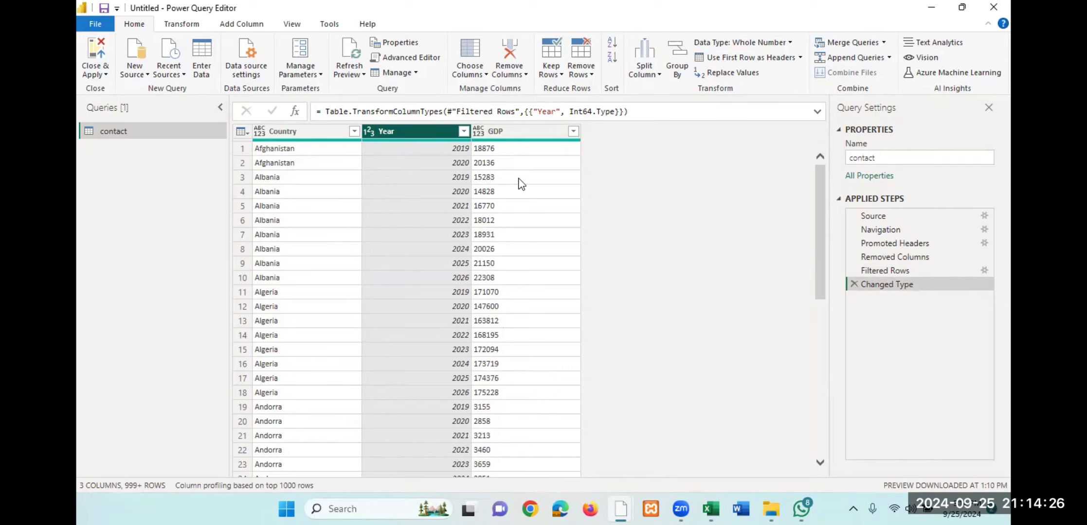
click(478, 132)
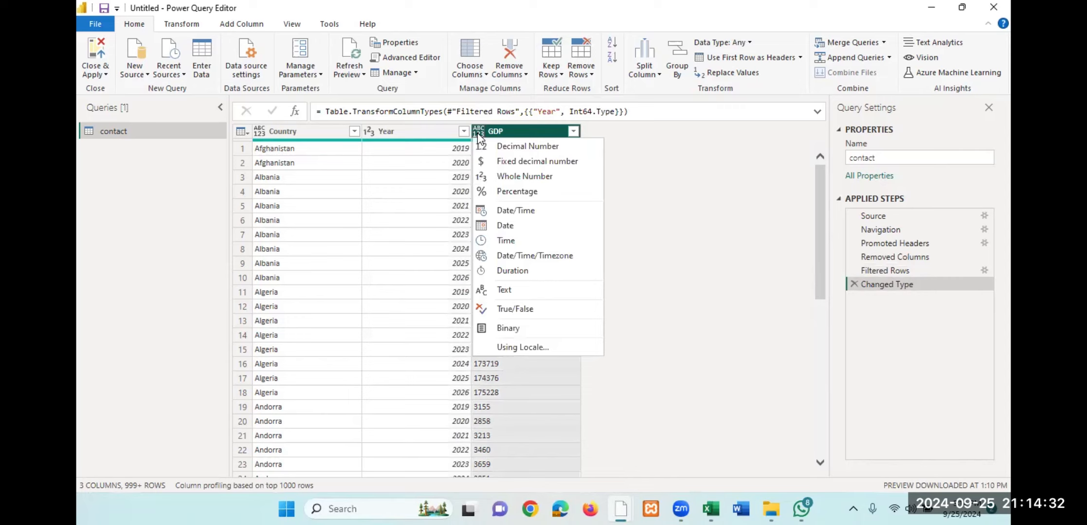
click(520, 180)
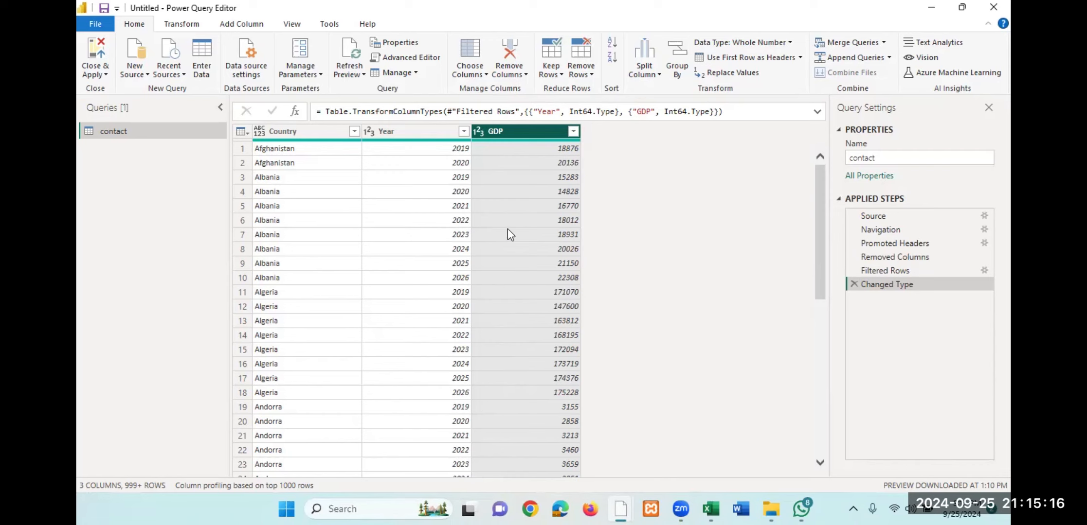
- Close the query editor and apply the pending query changes to the report
click(958, 9)
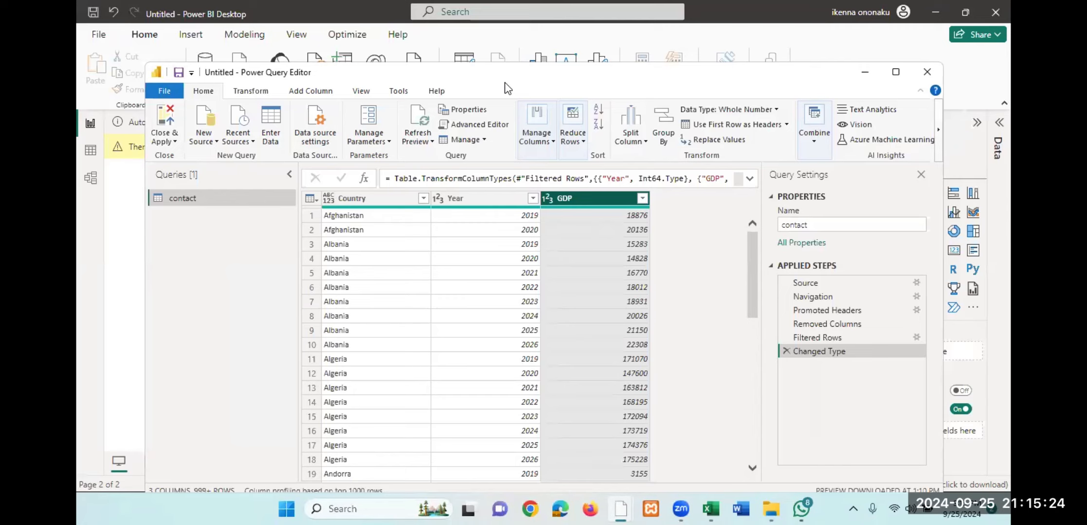
drag(505, 83, 527, 200)
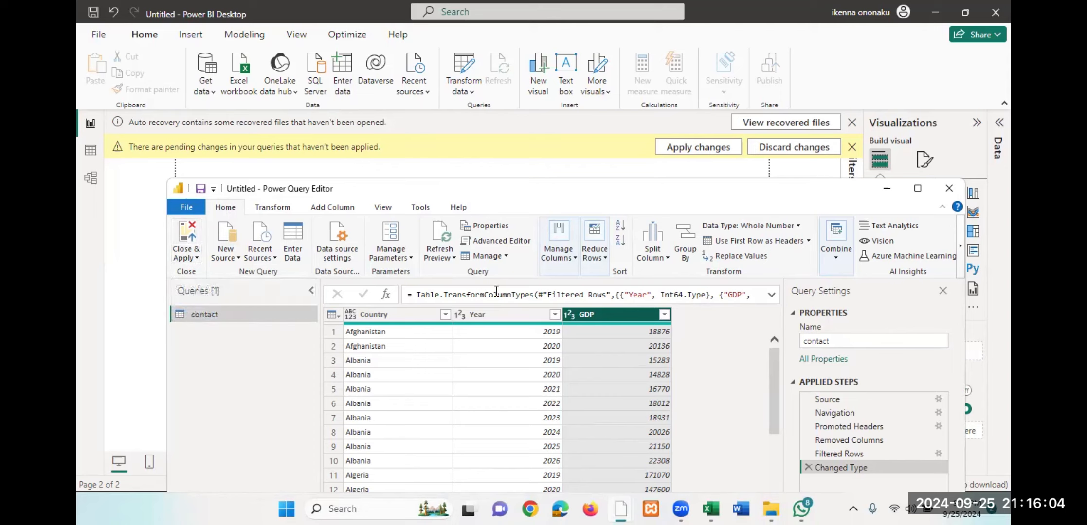
click(187, 237)
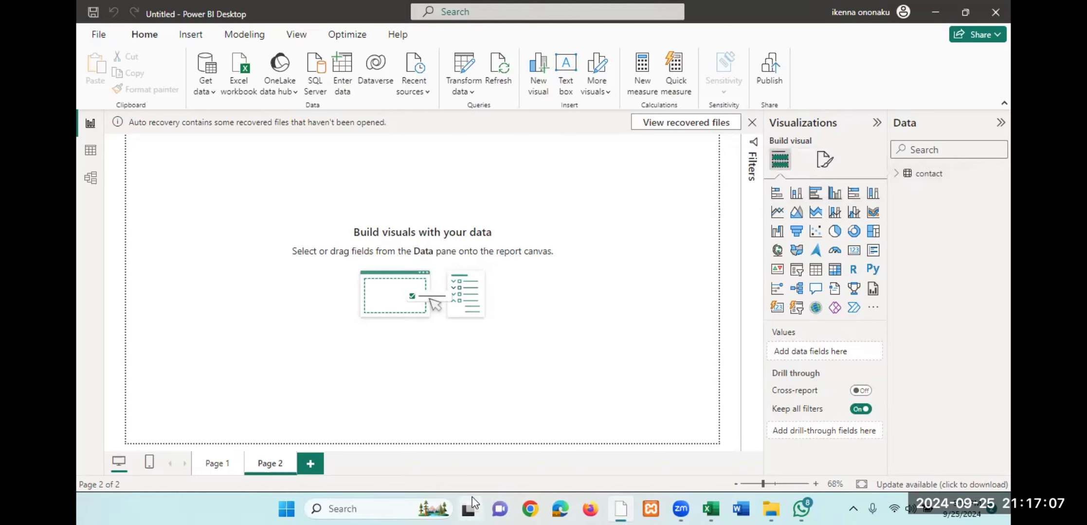
- Look through the contact table's fields and examine its loaded rows in Table view
click(897, 175)
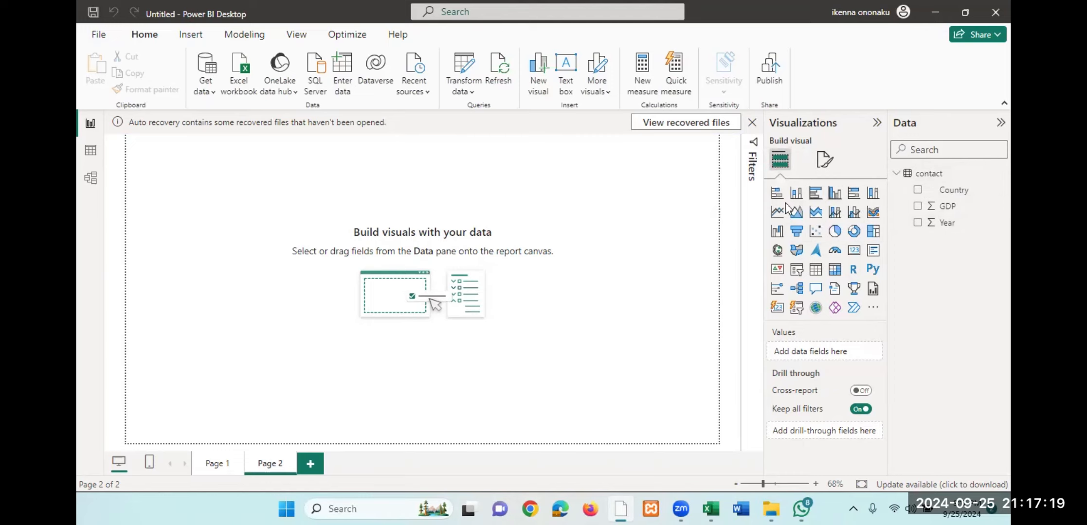
click(896, 173)
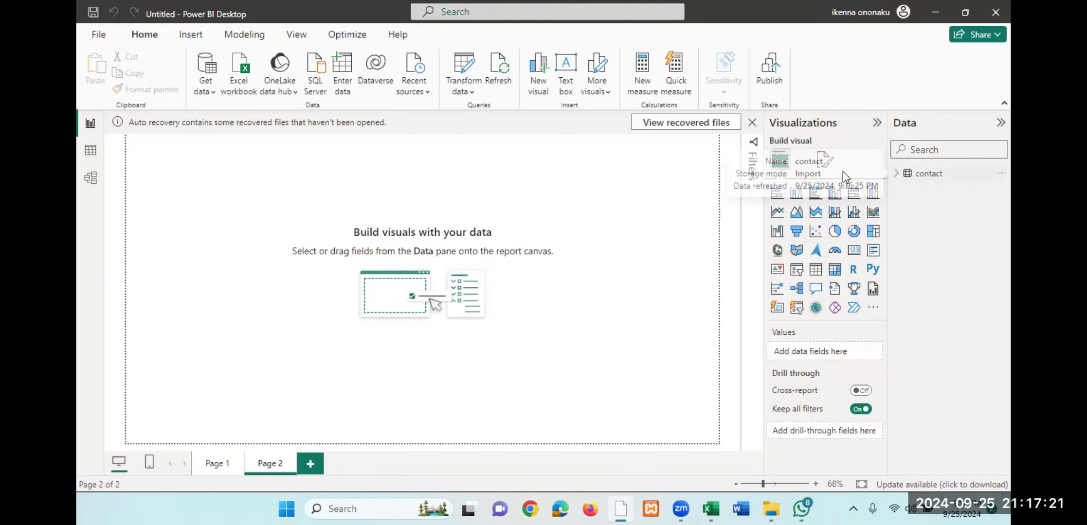
click(91, 155)
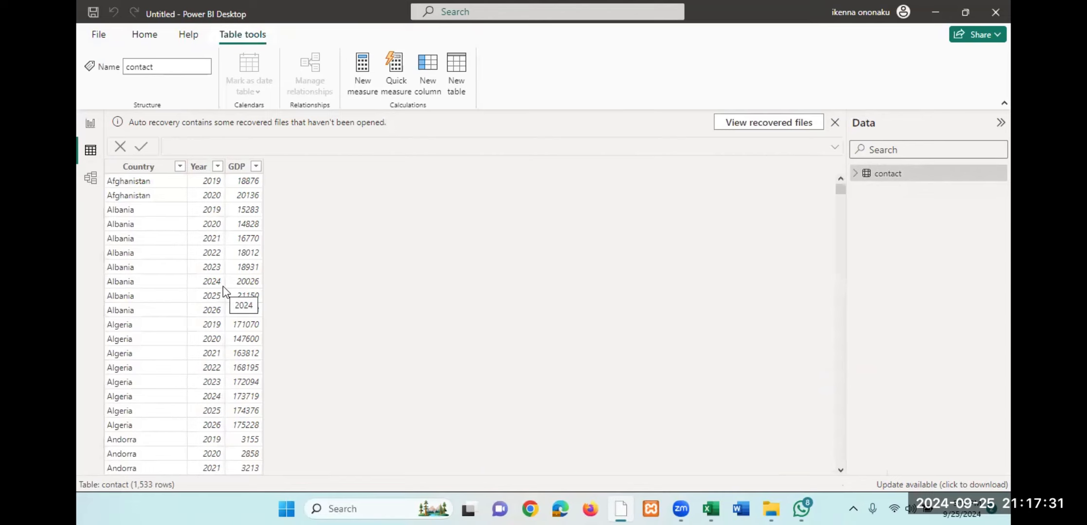
click(90, 125)
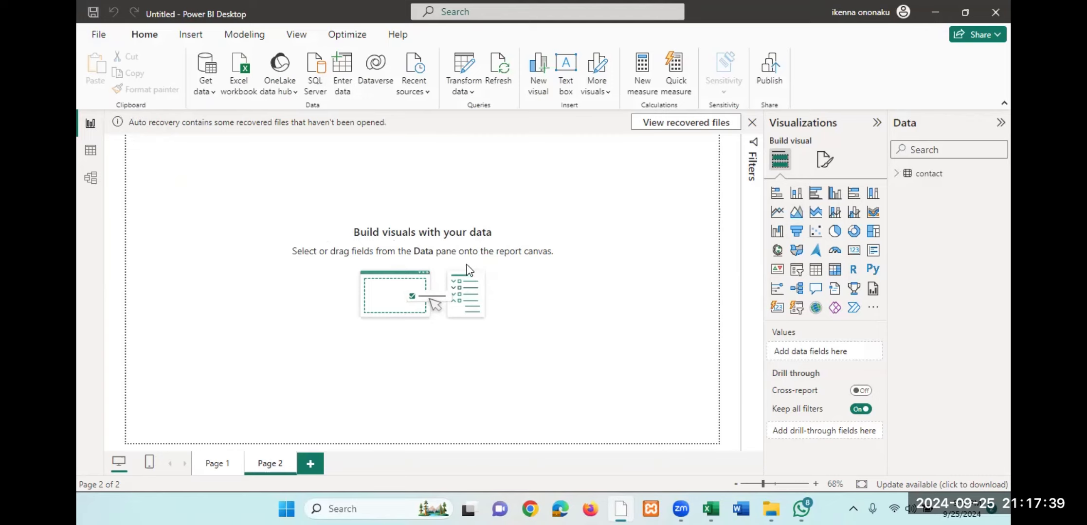
click(89, 151)
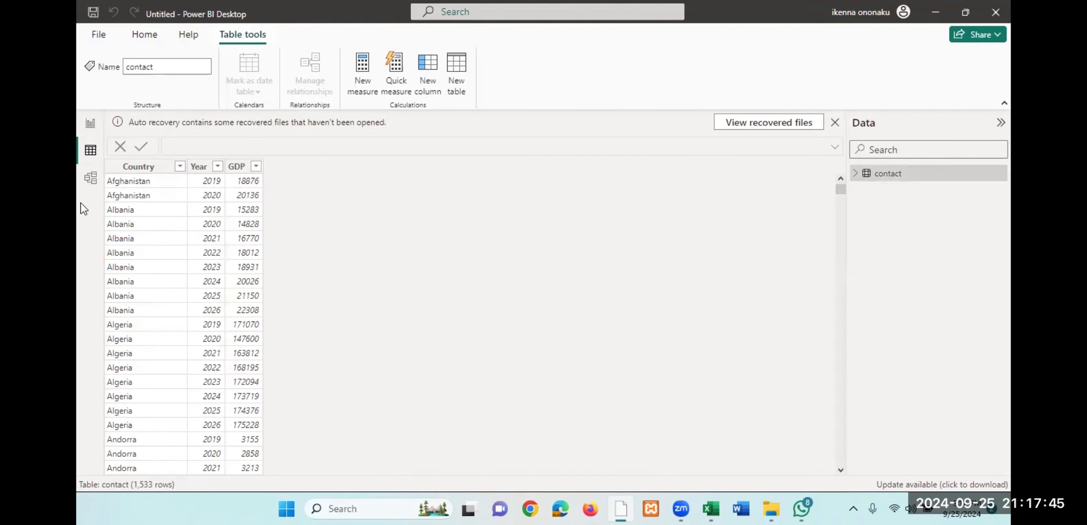
- Show the contact table in Model view and reposition its card slightly on the canvas
click(90, 180)
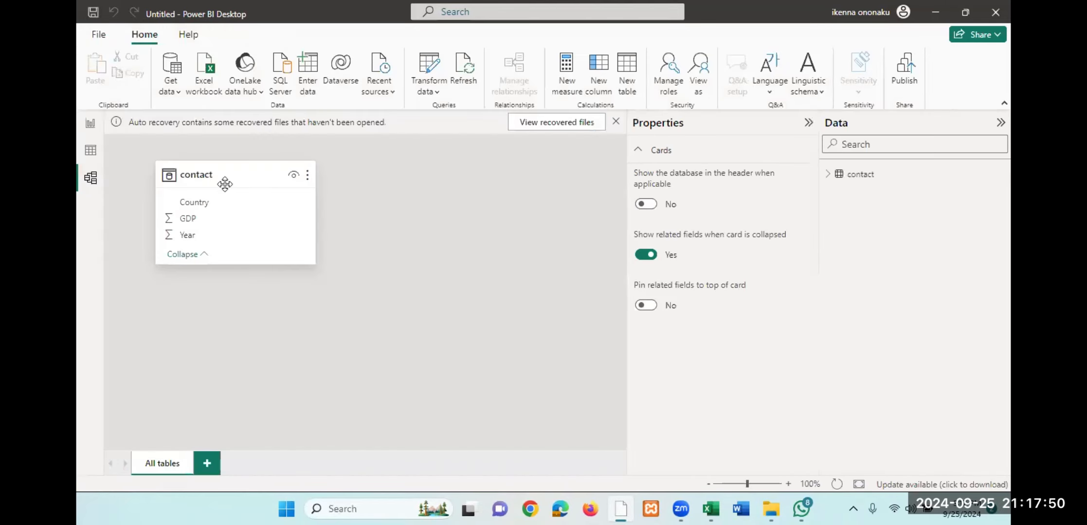
drag(279, 249, 258, 186)
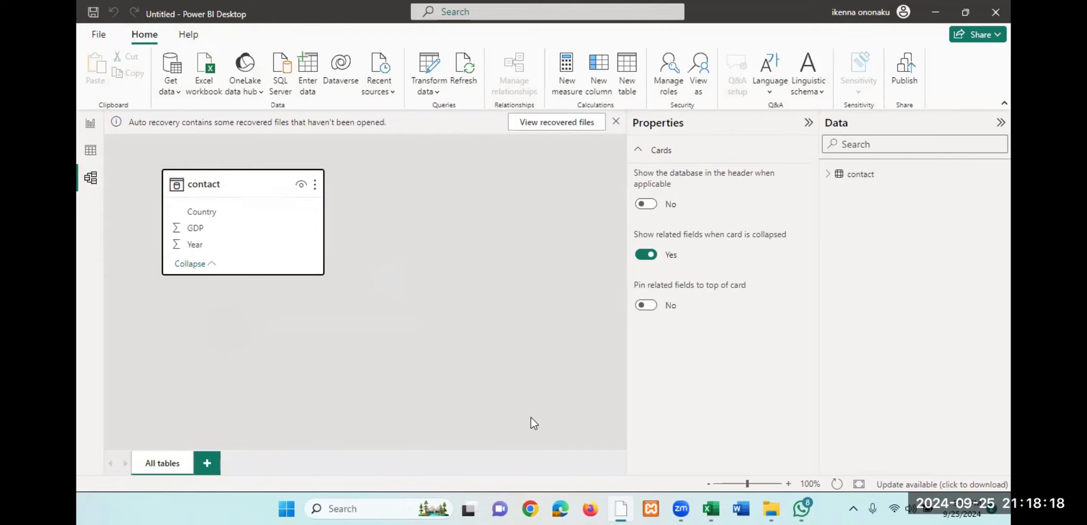
click(212, 426)
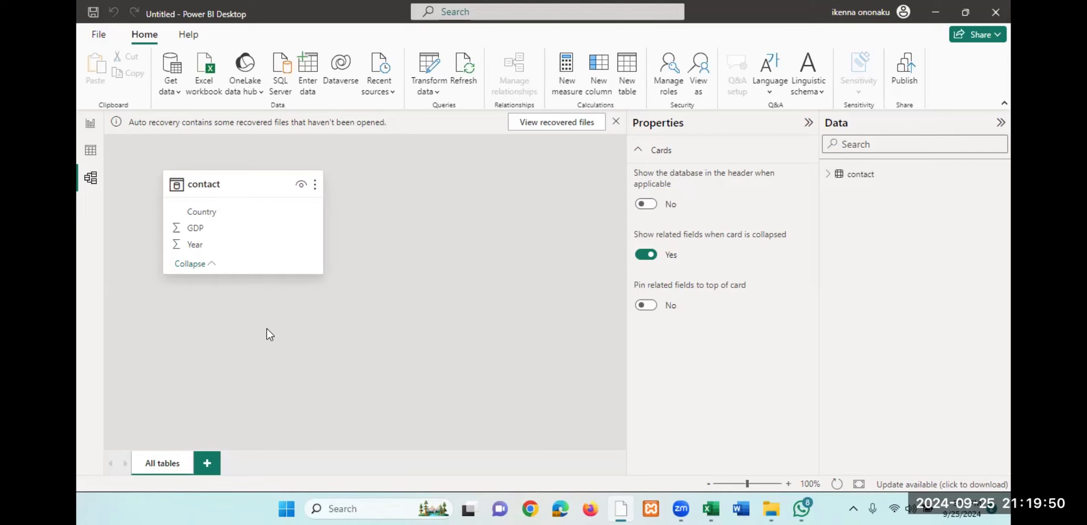
- Connect to the Excel102Exercises workbook in the powerbi class folder as a new Excel Workbook data source
click(92, 151)
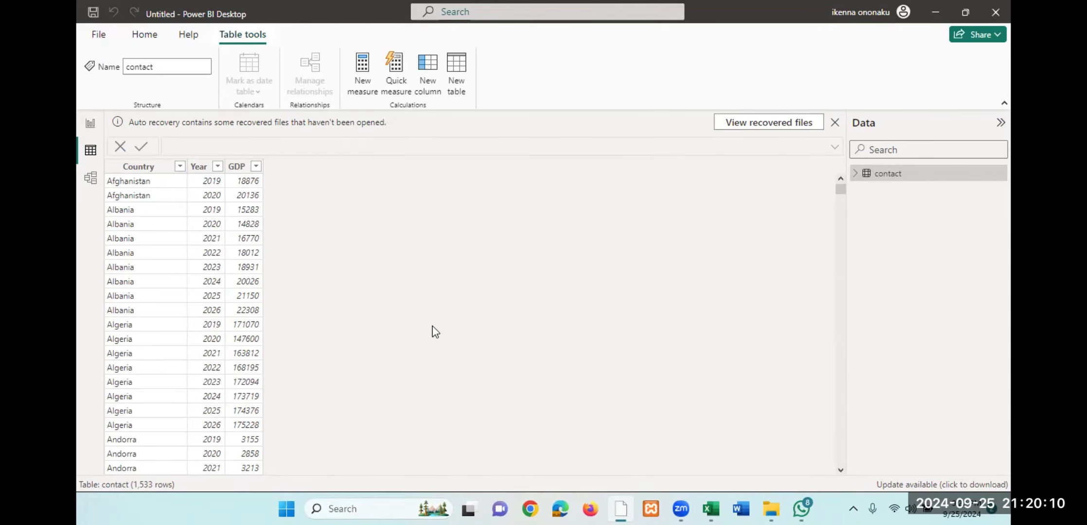
click(146, 36)
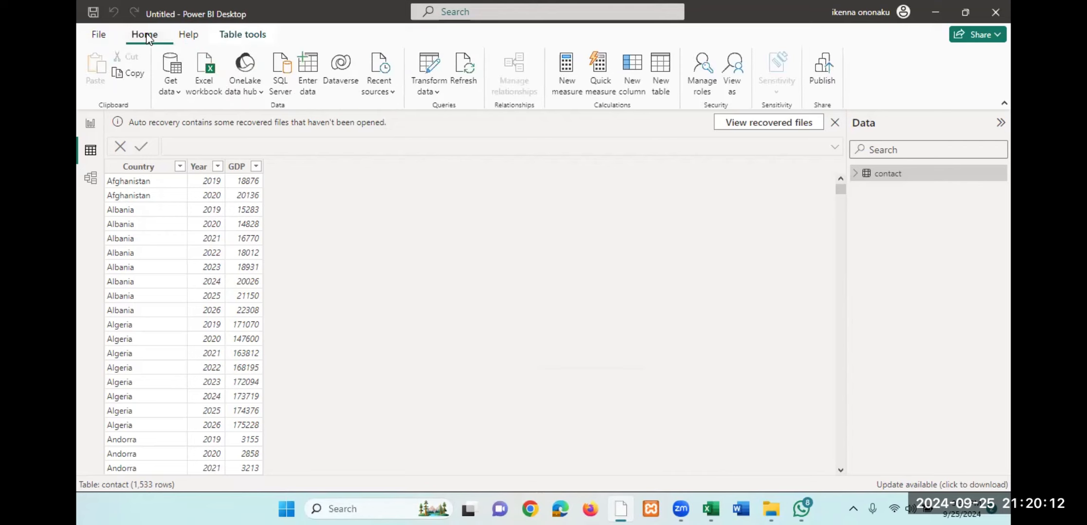
click(175, 72)
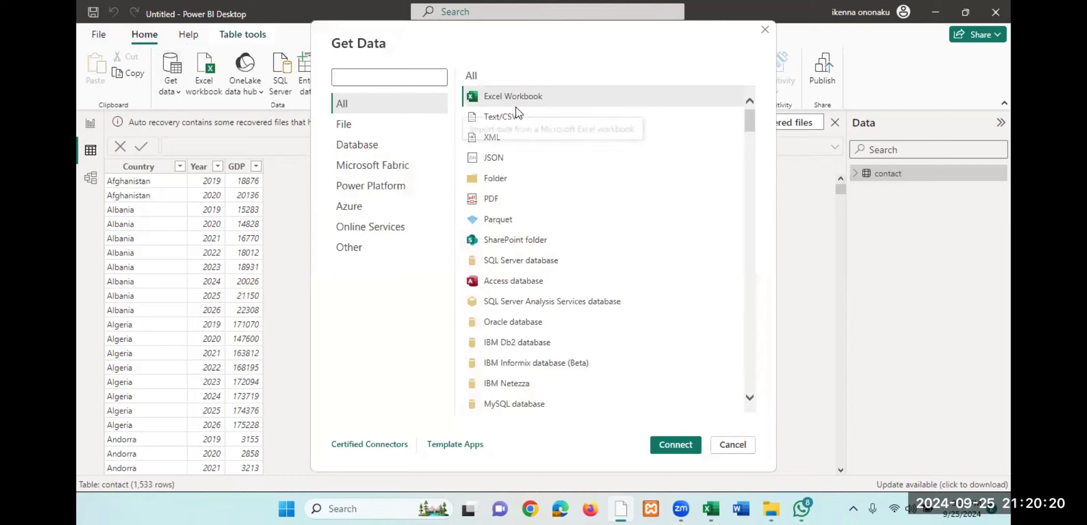
click(580, 98)
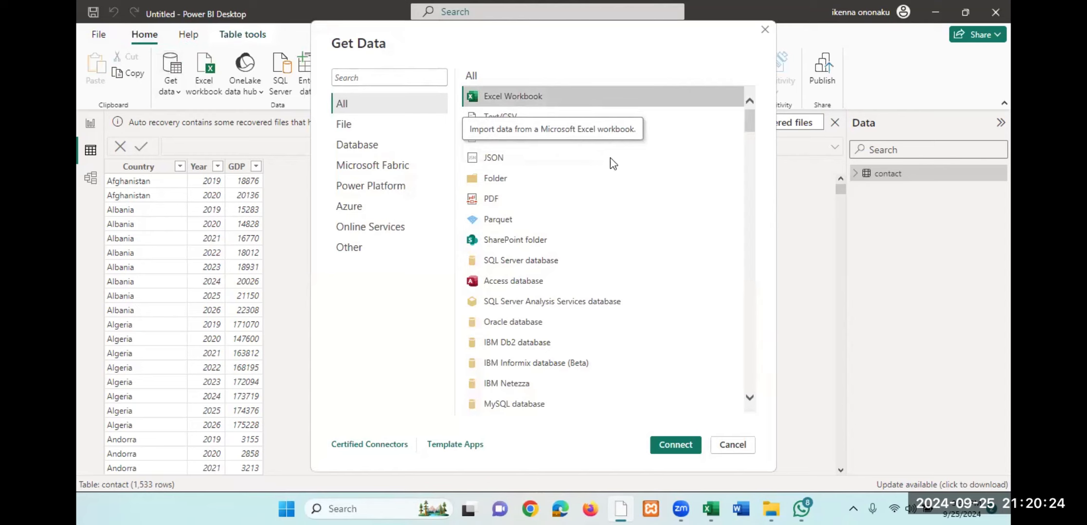
click(675, 445)
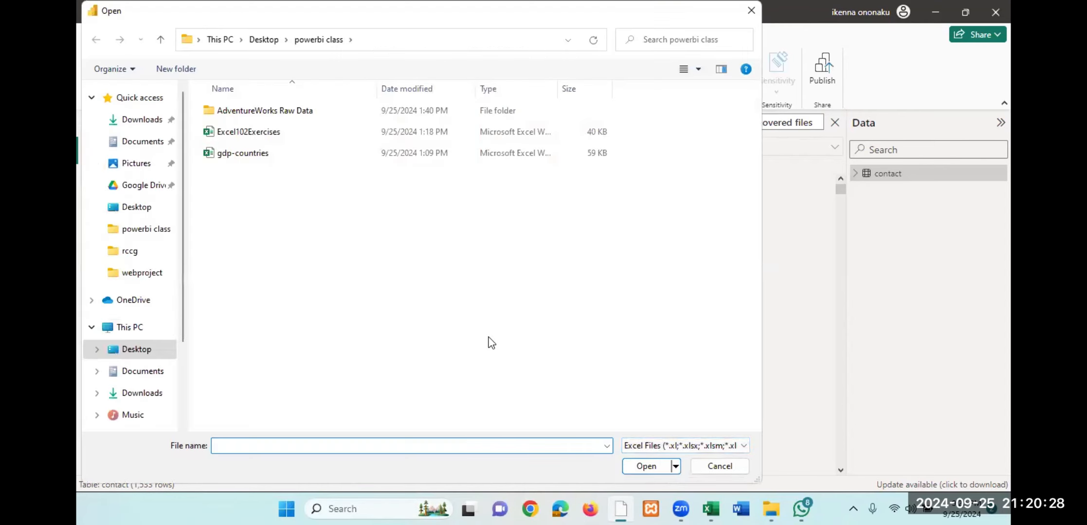
click(261, 136)
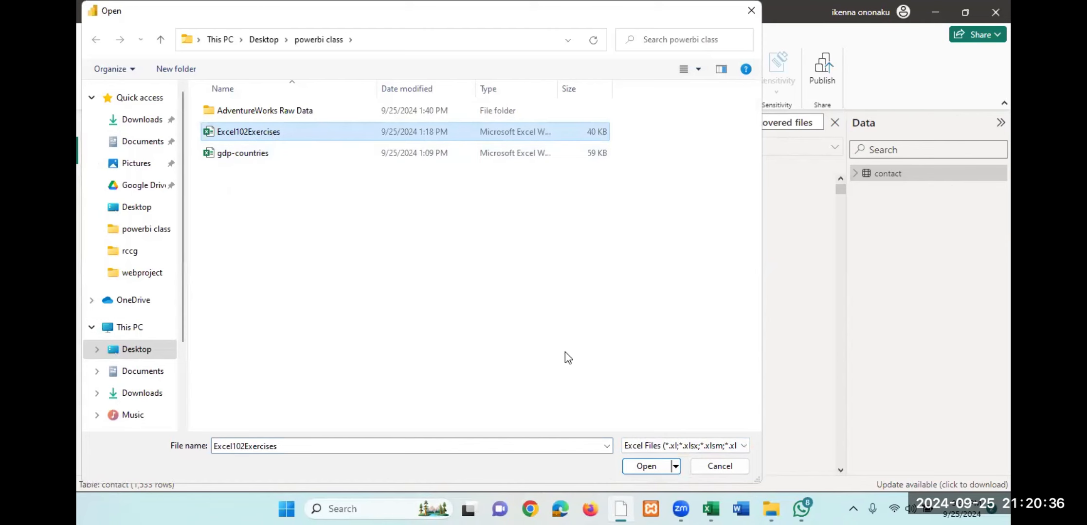
click(653, 467)
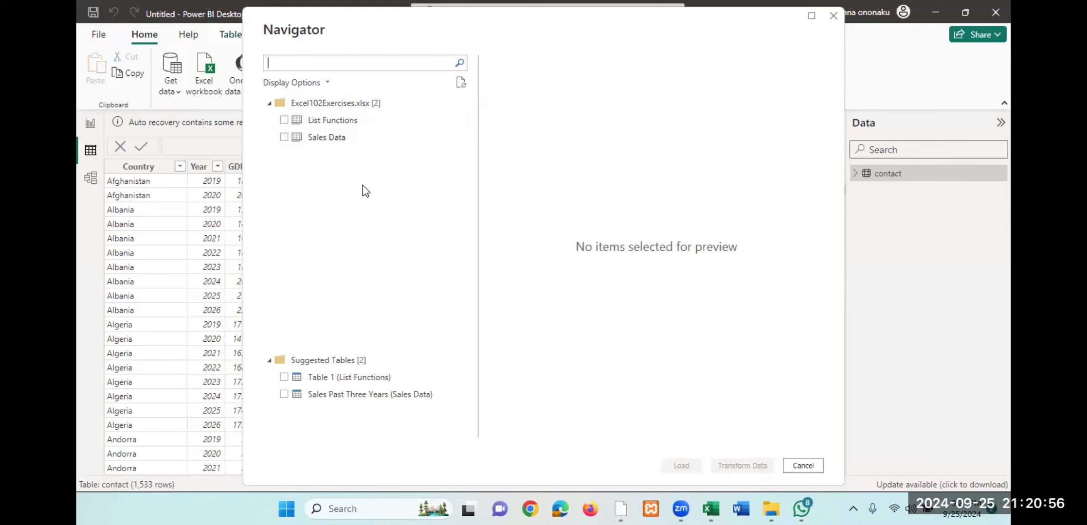
- Preview the Sales Data sheet of the Excel102Exercises workbook and cancel the import
click(284, 137)
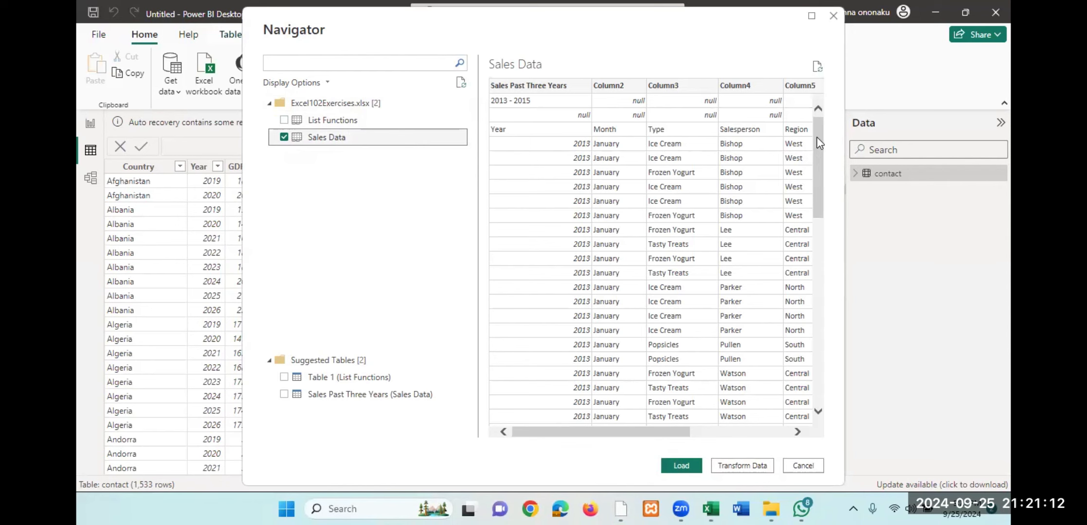
drag(815, 137, 815, 103)
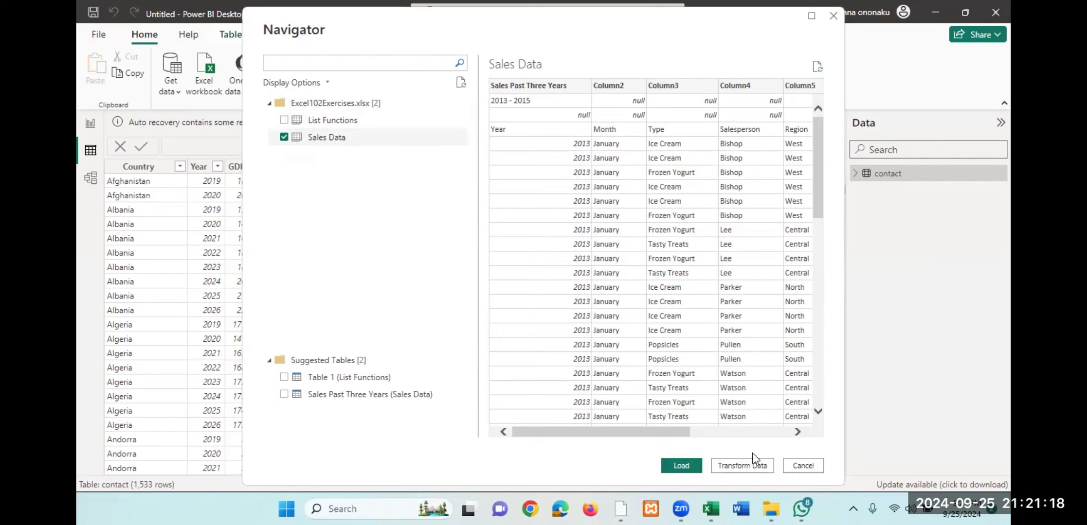
click(809, 467)
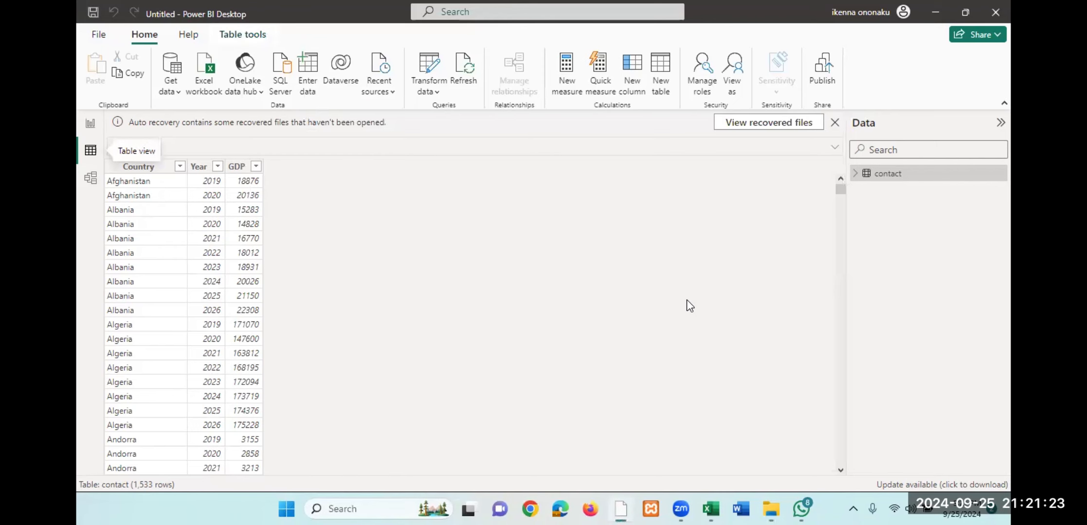
- Switch to File Explorer, open the Excel102Exercises workbook in Excel, and view its List Functions sheet from the first row
click(935, 12)
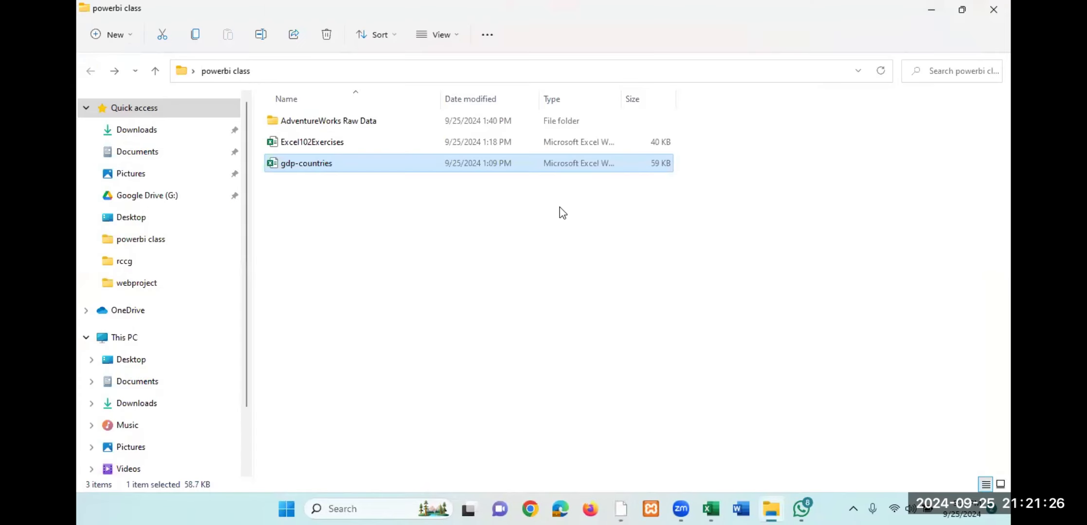
click(301, 139)
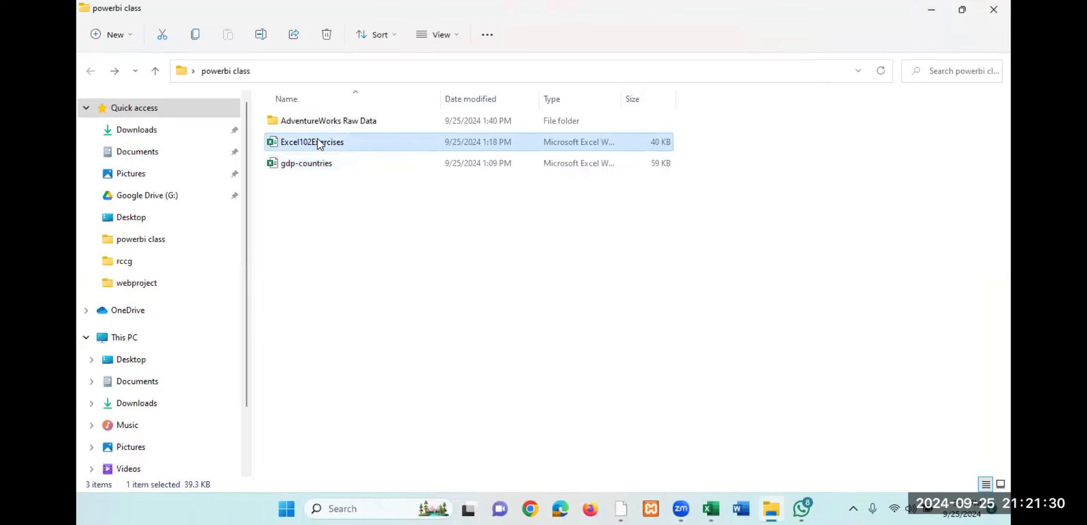
double_click(319, 142)
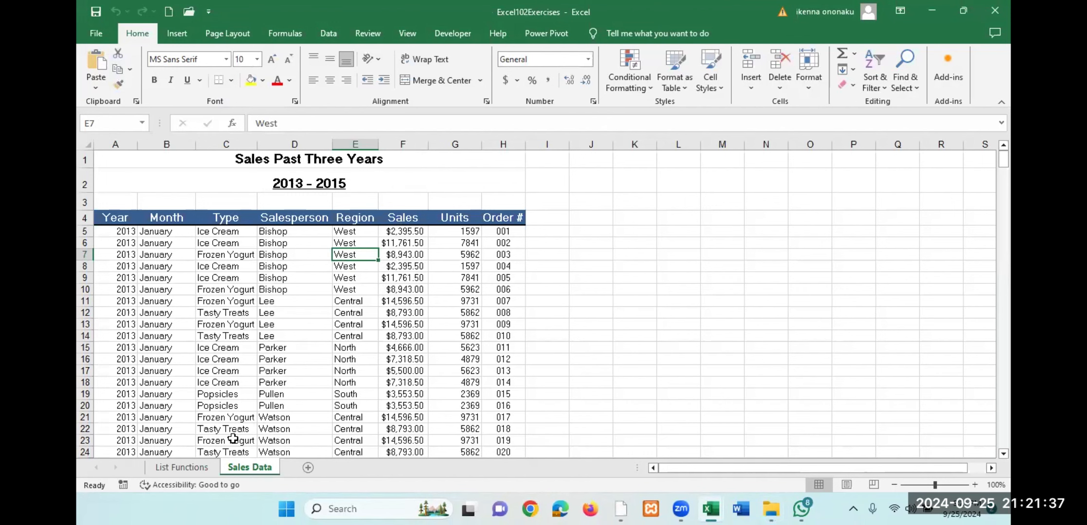
click(177, 470)
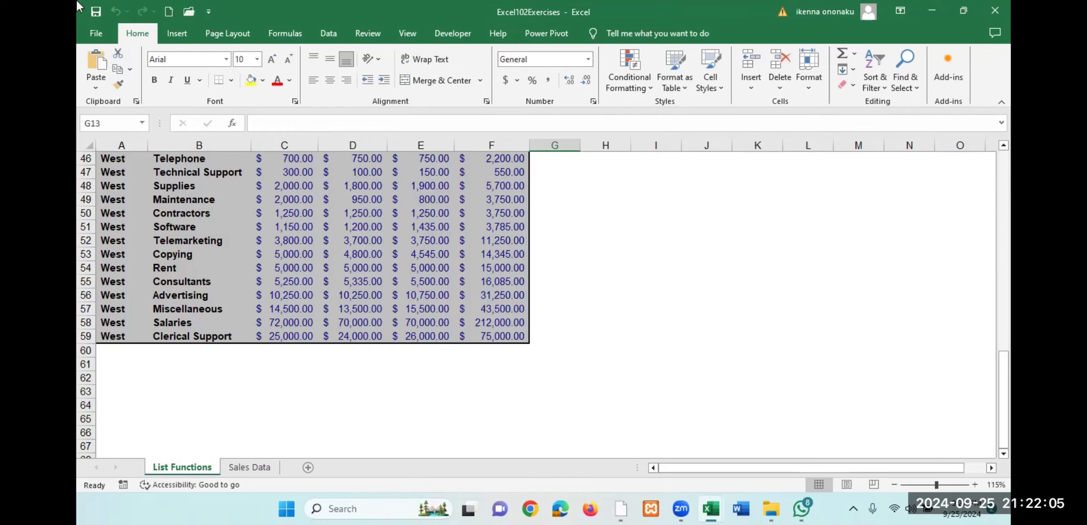
scroll(223, 236, up, 15)
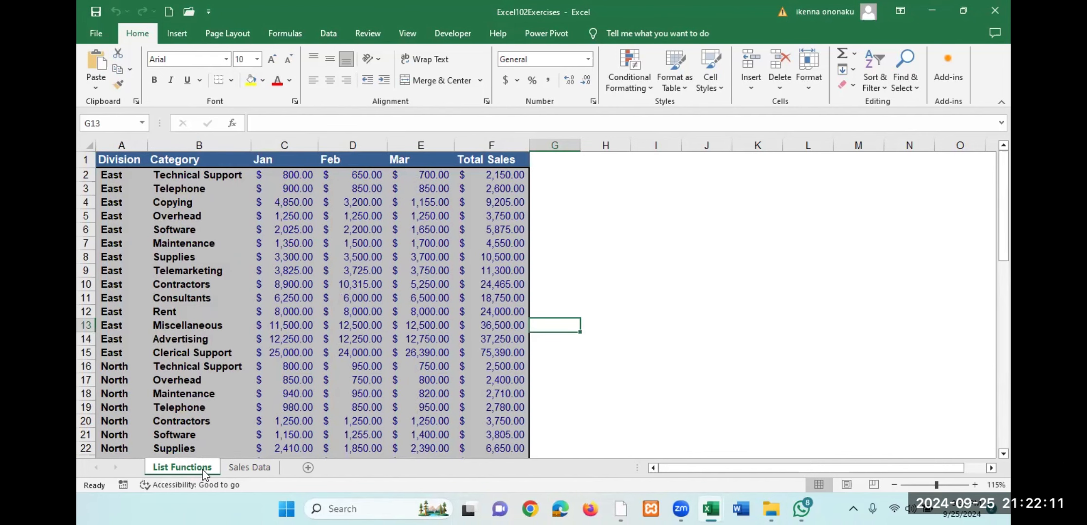
- Show the Sales Data sheet and examine the title rows above its column headers
click(251, 469)
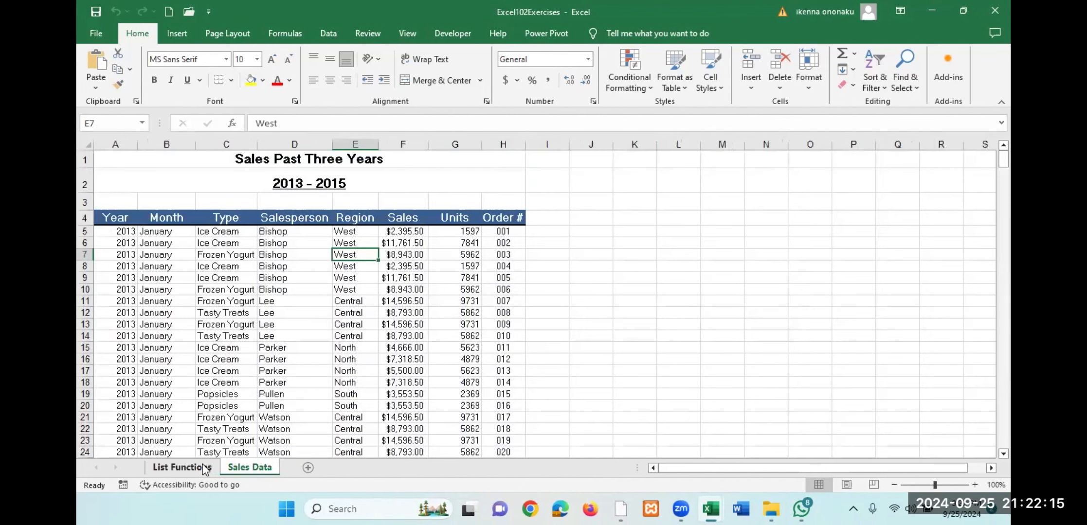
click(268, 161)
click(275, 188)
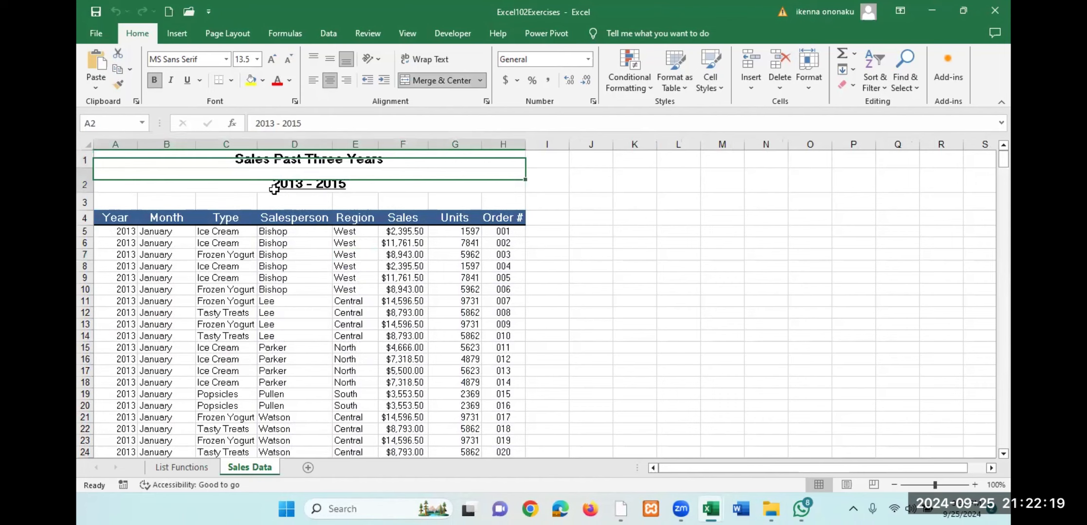
click(276, 162)
click(276, 184)
click(278, 159)
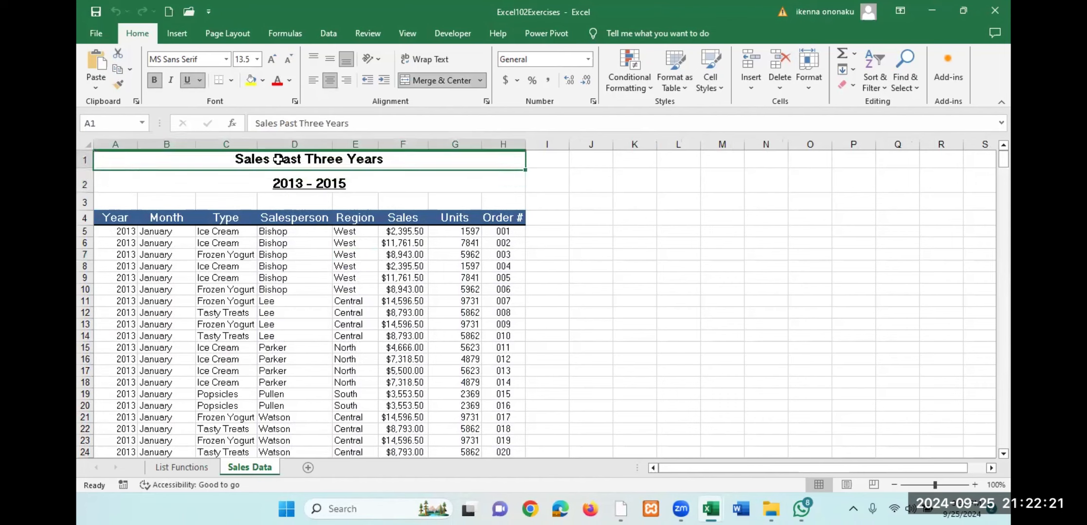
click(286, 183)
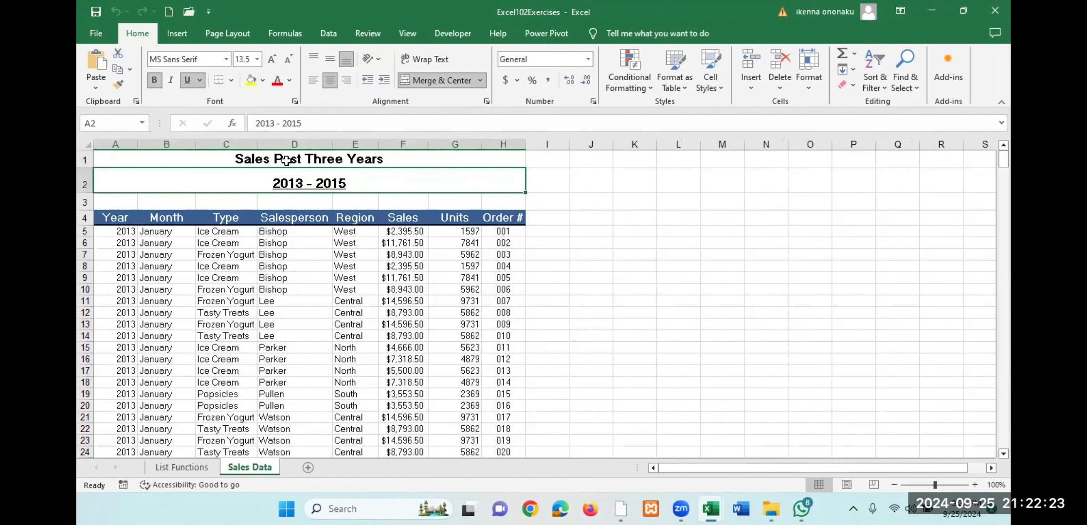
click(244, 196)
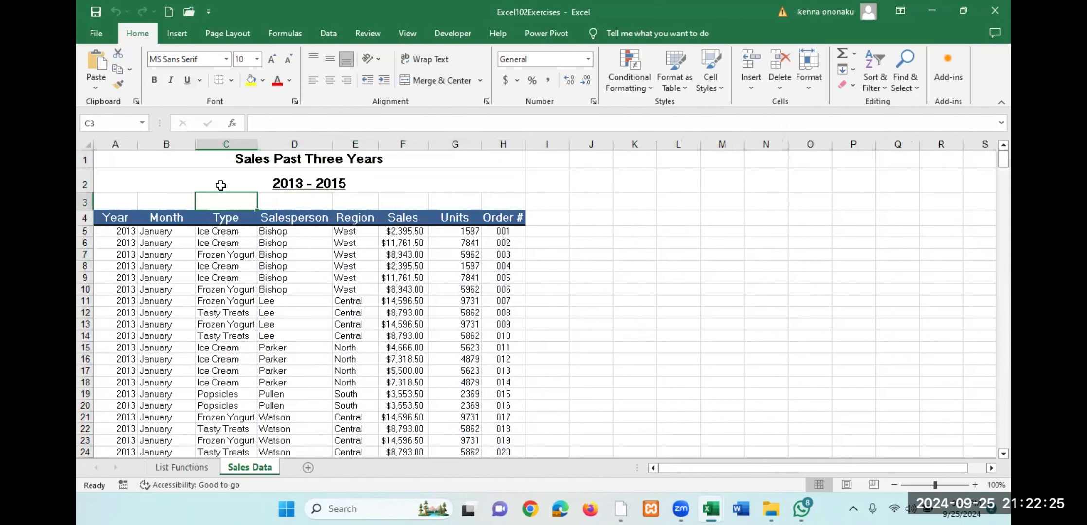
- Delete rows 1 to 3 above the column headers of the Sales Data sheet
click(86, 160)
drag(86, 159, 86, 202)
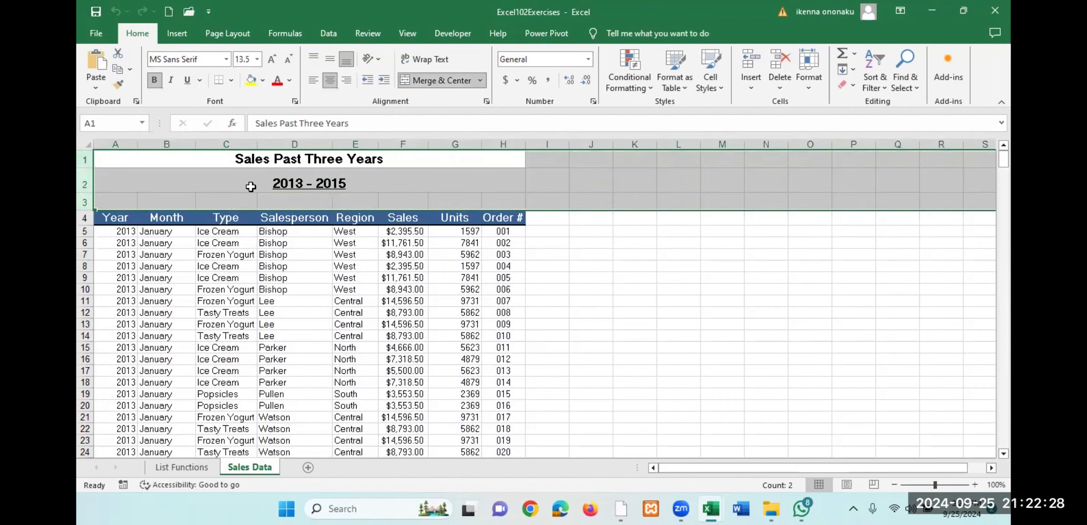
right_click(89, 179)
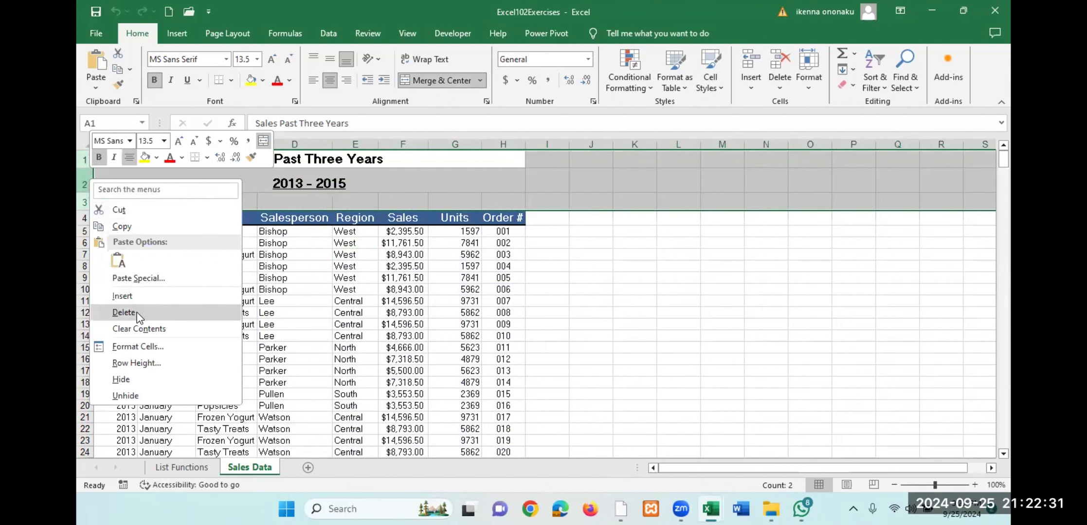
click(123, 312)
click(394, 276)
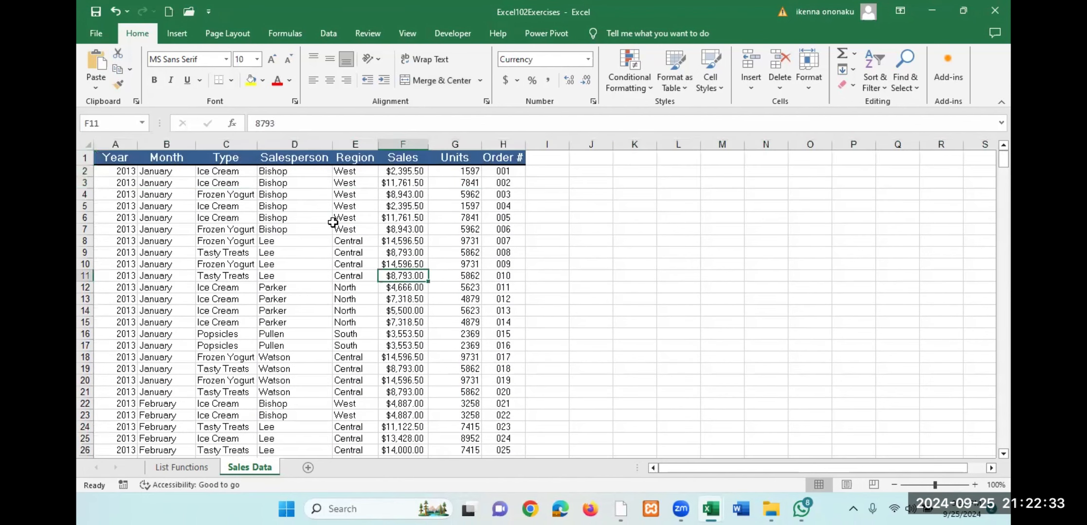
click(323, 209)
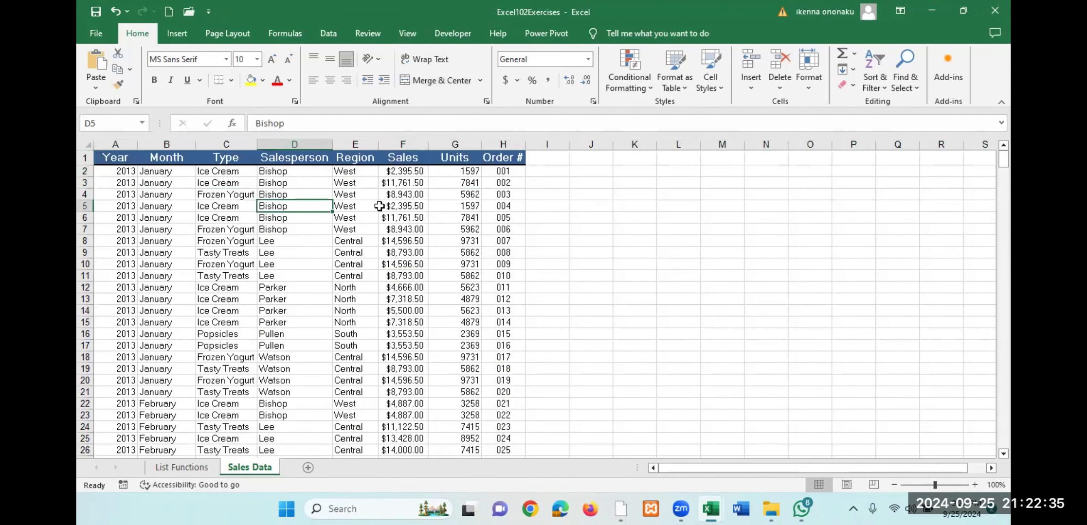
- Save the Excel102Exercises workbook, minimize Excel, and switch back to Power BI Desktop
click(96, 33)
click(115, 217)
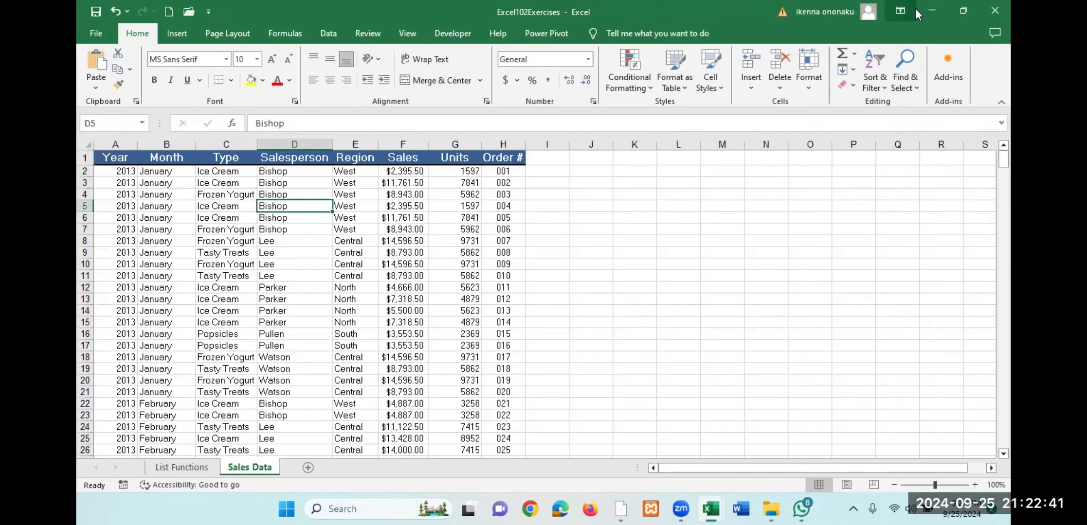
click(931, 11)
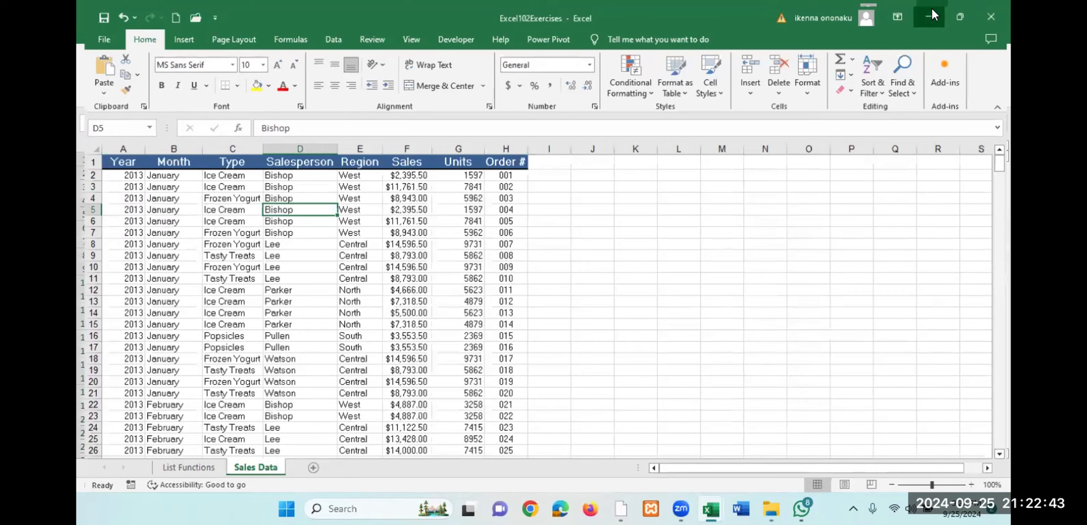
click(932, 8)
click(932, 9)
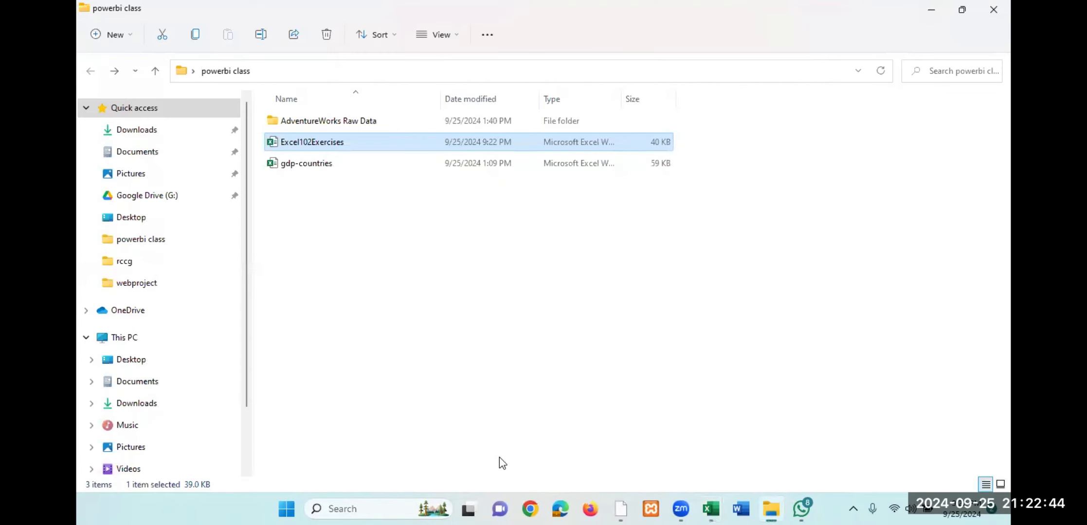
click(620, 509)
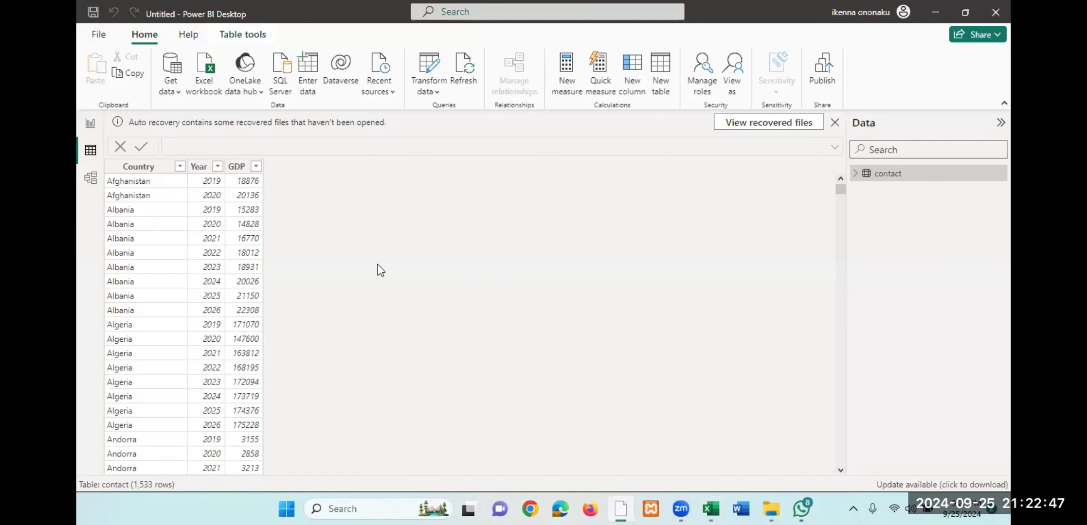
- Connect again to the saved Excel102Exercises workbook in the powerbi class folder as an Excel Workbook data source
click(171, 69)
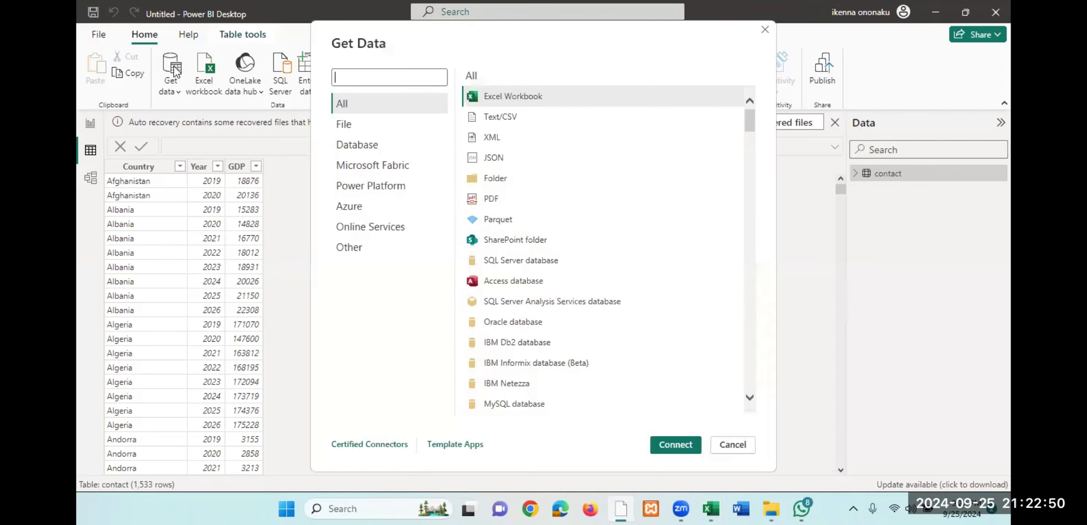
click(366, 126)
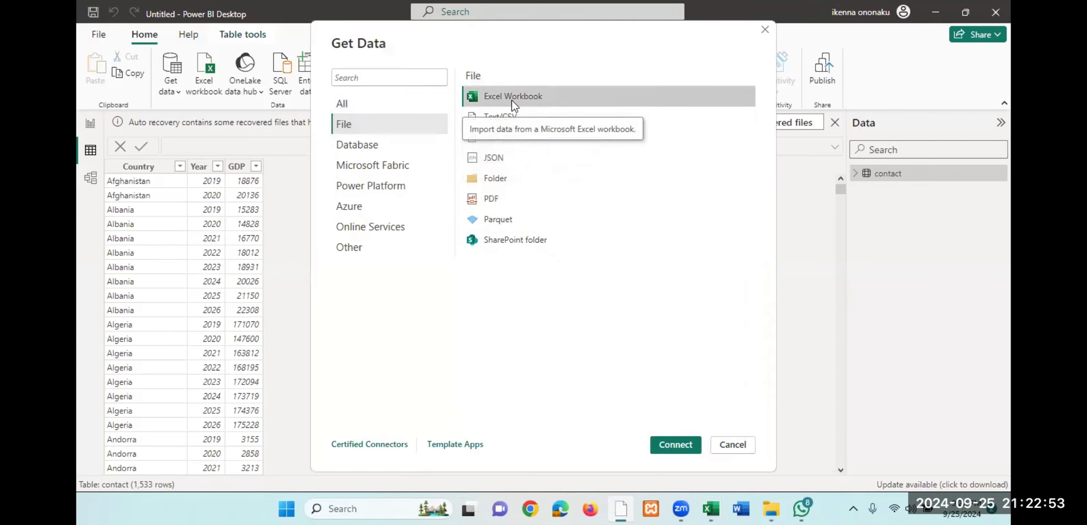
click(665, 441)
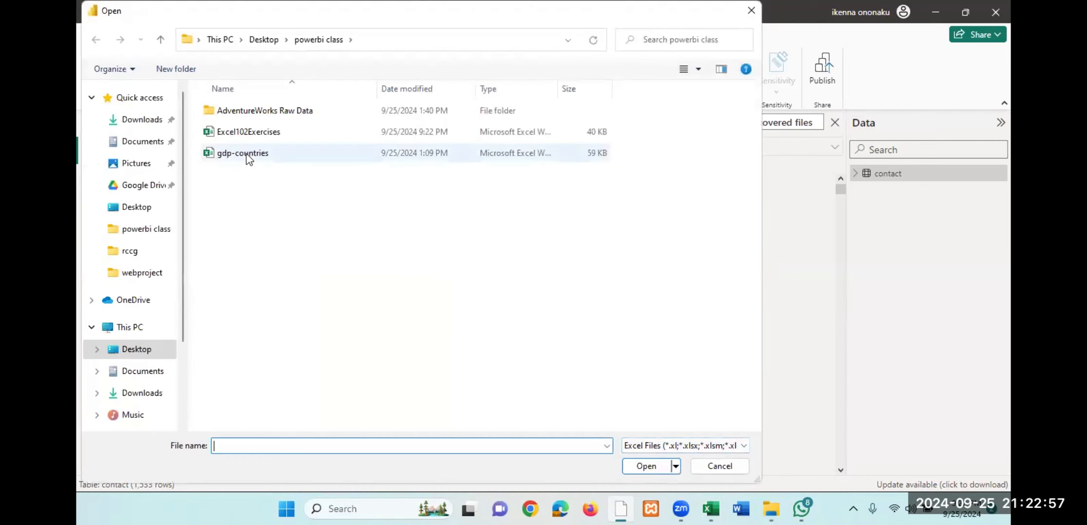
click(248, 138)
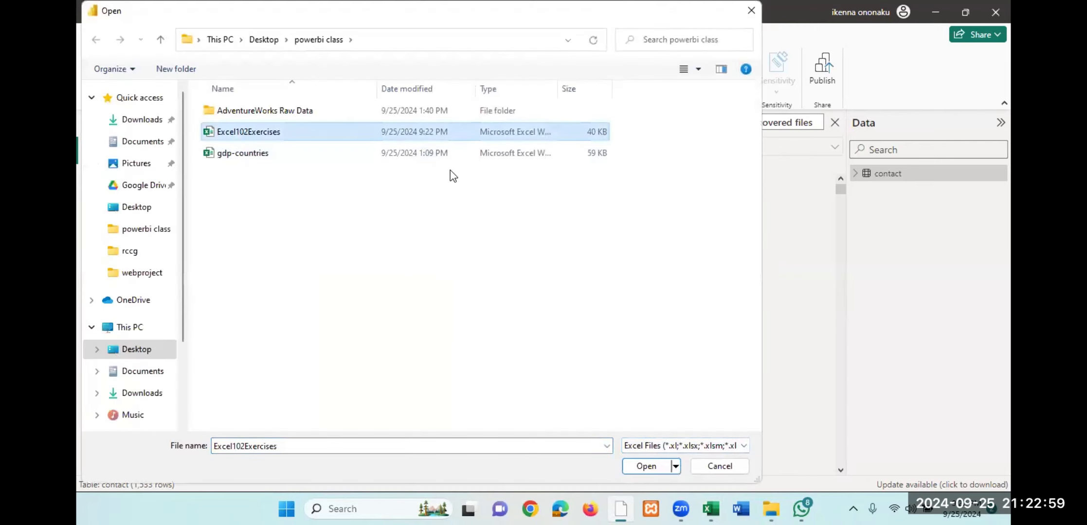
click(647, 466)
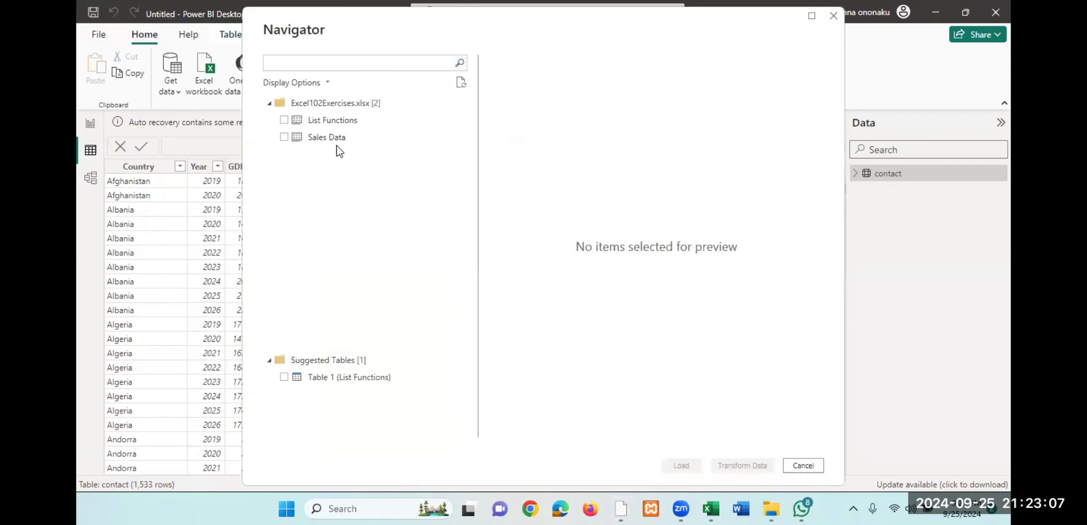
- Load the Sales Data sheet into the model and display its table in Table view
click(284, 137)
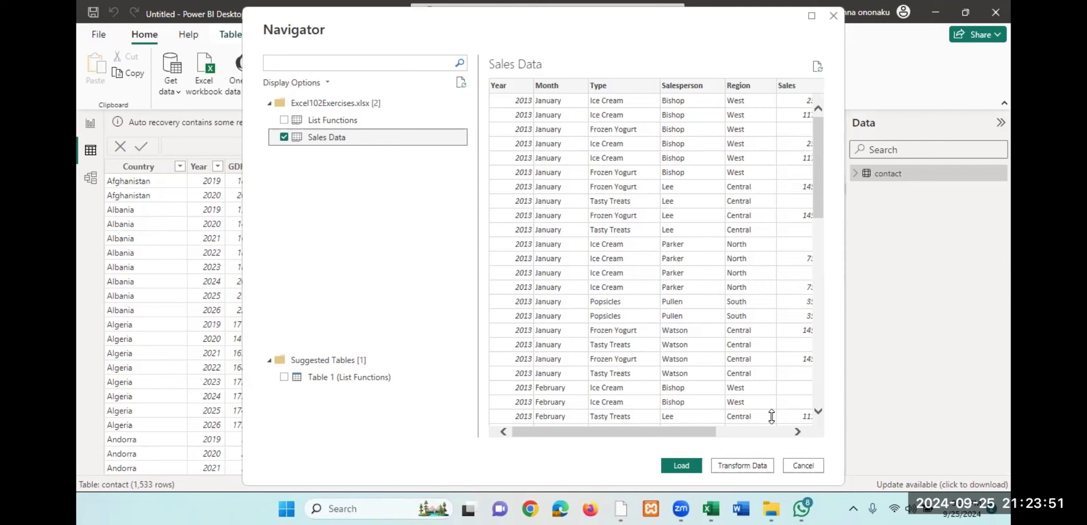
click(681, 466)
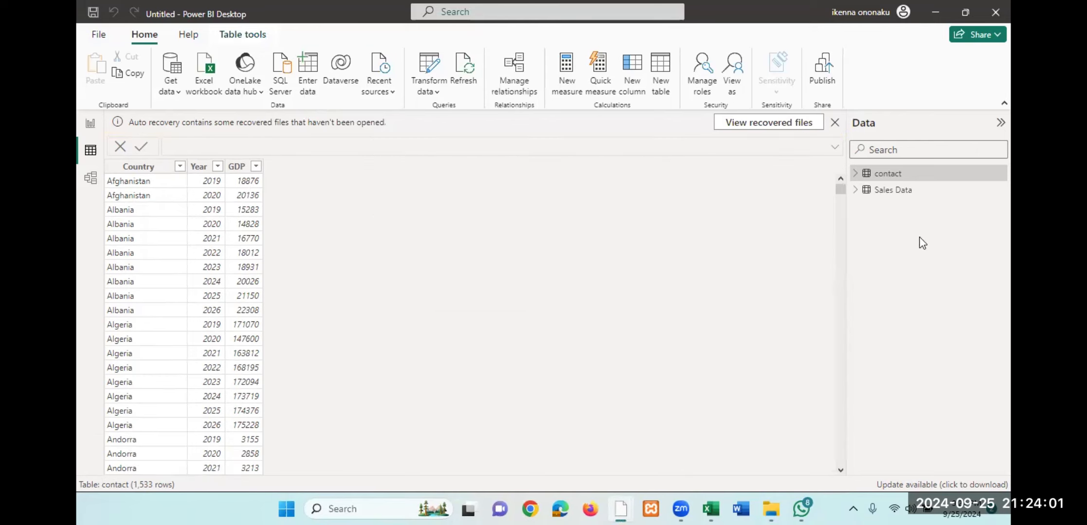
mouse_move(903, 199)
click(886, 192)
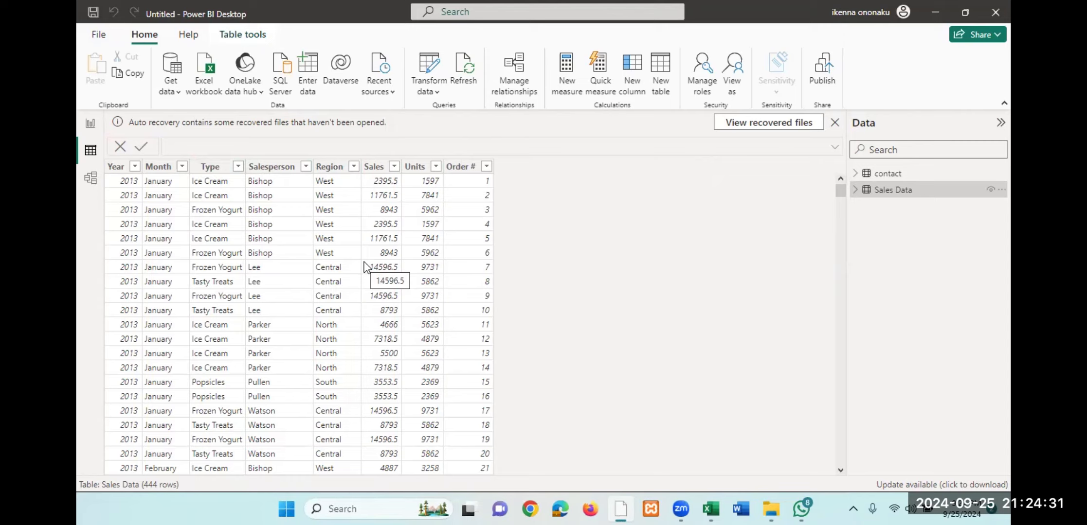
- Open the Power Query Editor, view the Sales Data query and its applied steps, and close and apply
click(148, 38)
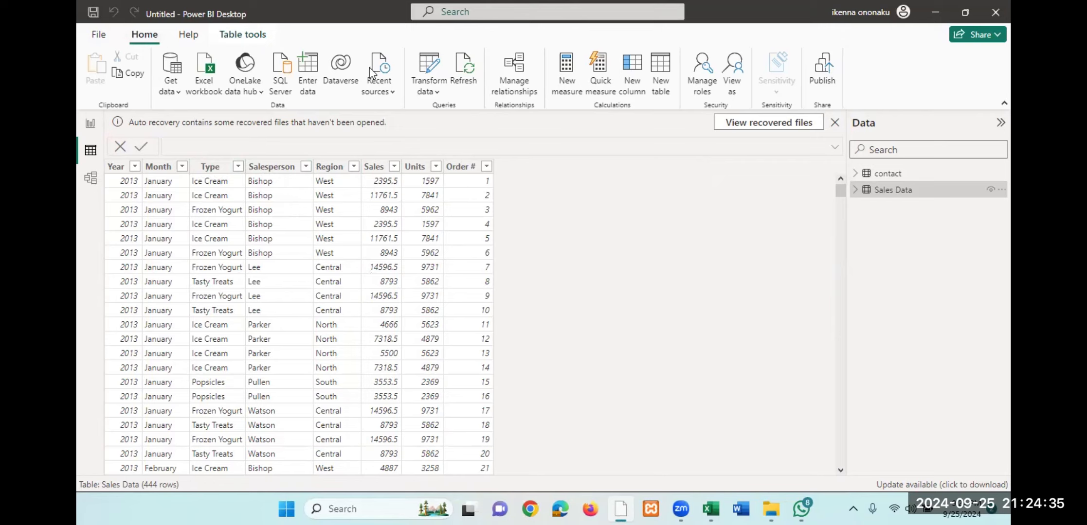
click(426, 65)
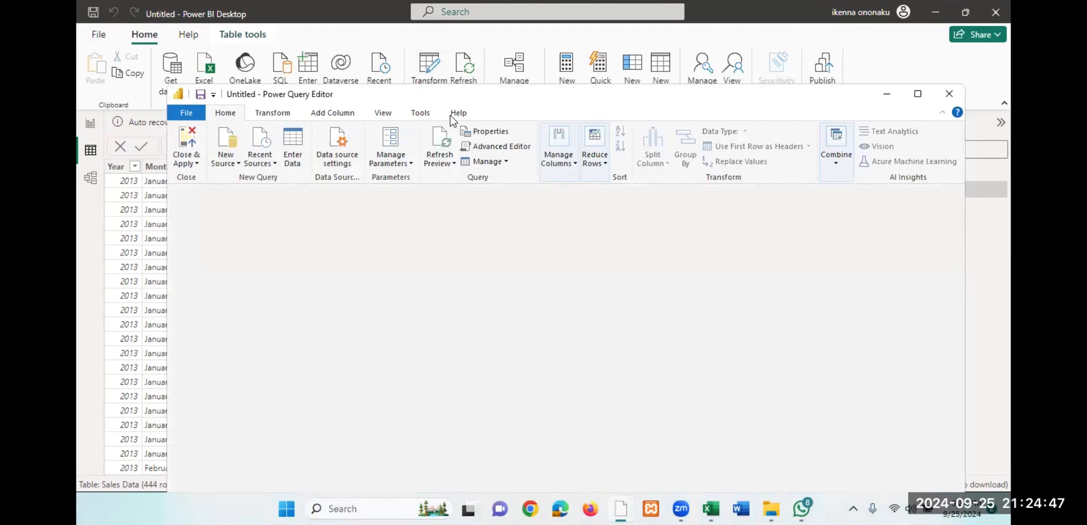
drag(517, 101, 460, 125)
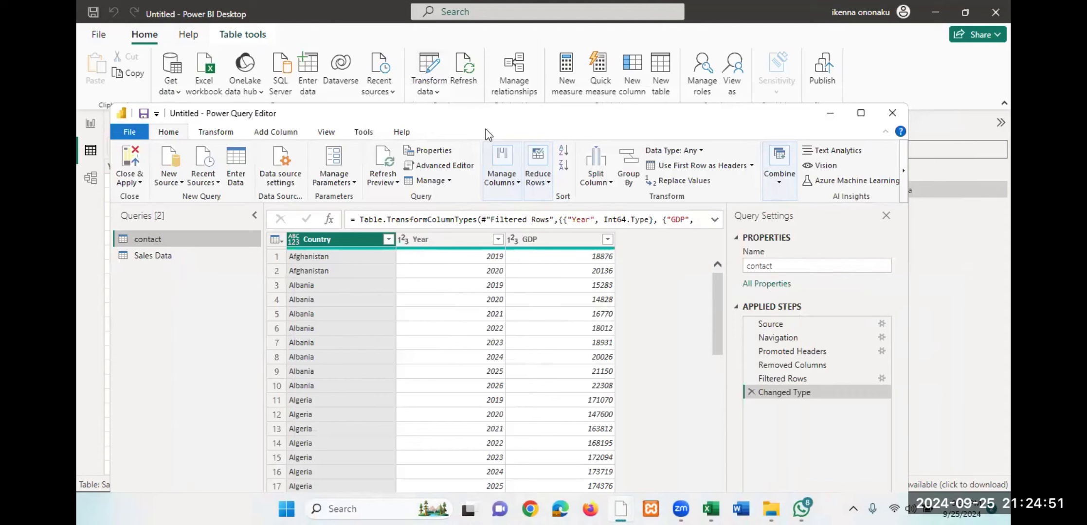
click(155, 255)
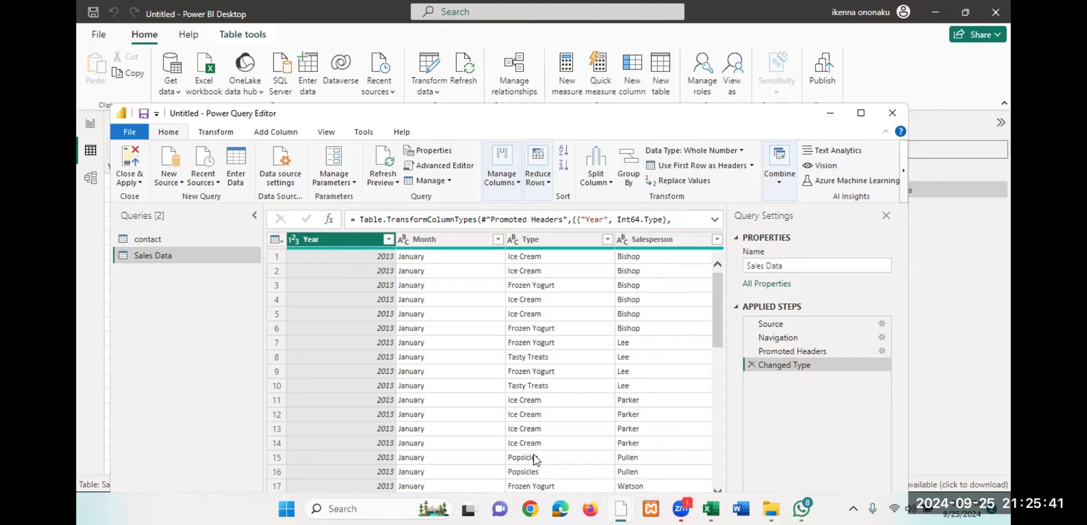
click(457, 509)
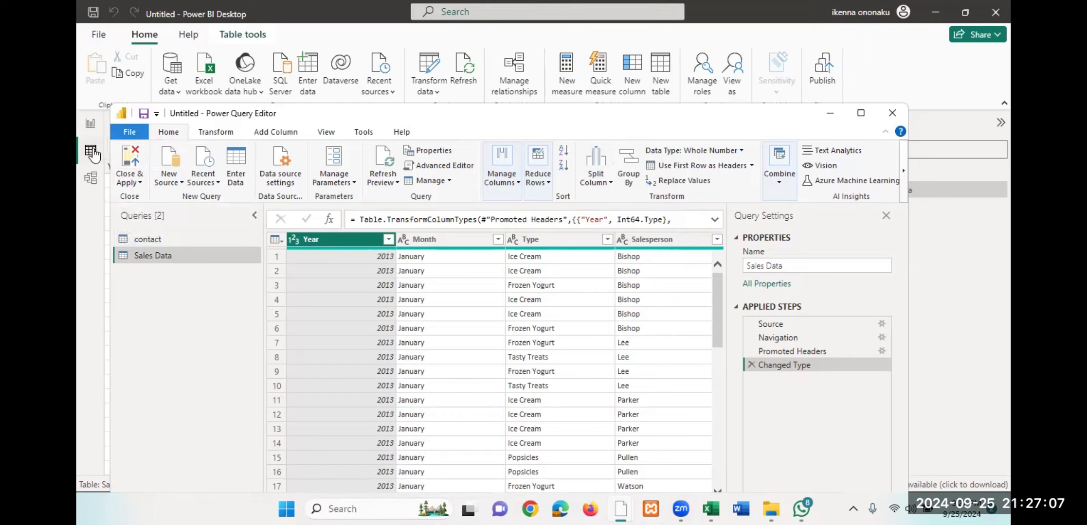
click(126, 159)
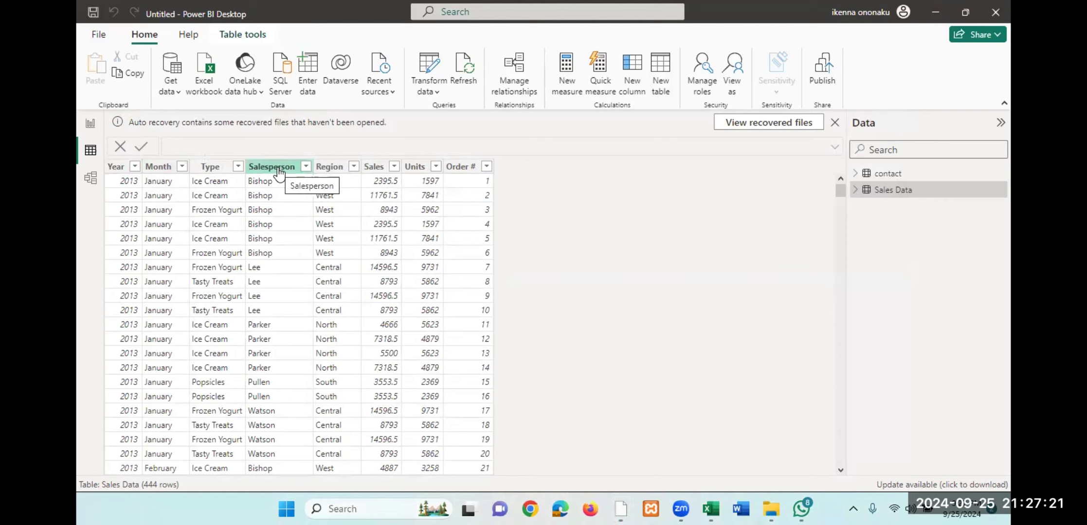
- Reopen the Power Query Editor to view the contact query, and close and apply it again
click(430, 68)
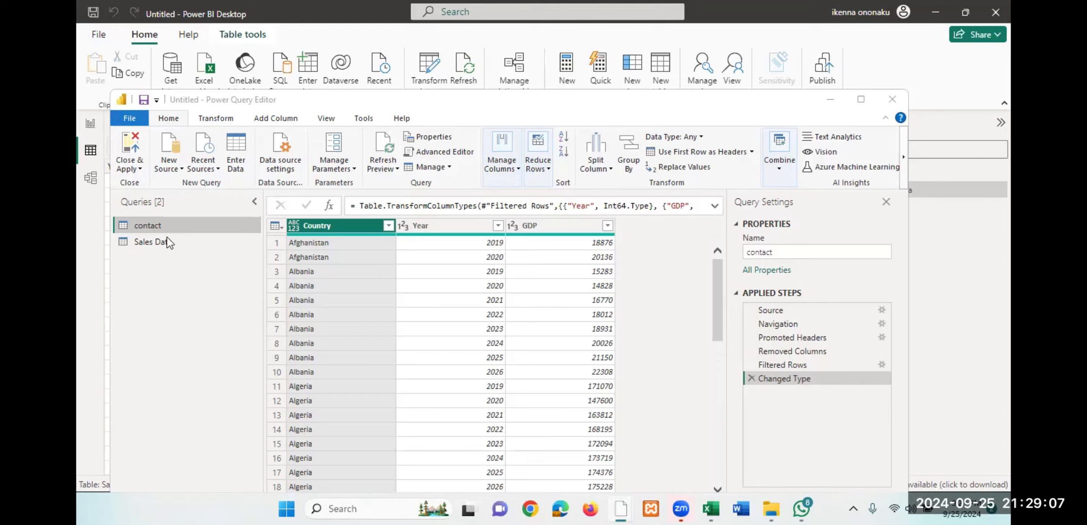
click(133, 147)
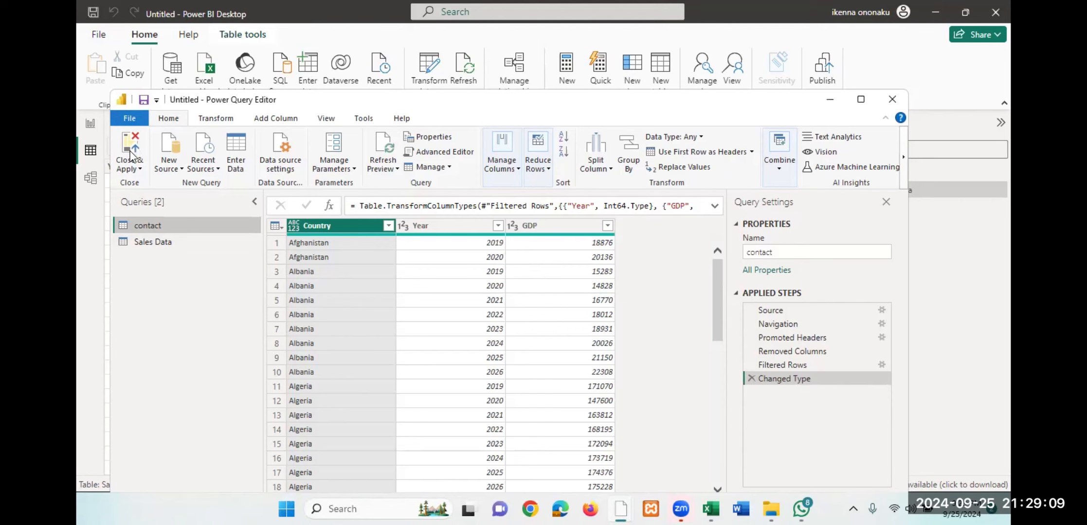
click(132, 165)
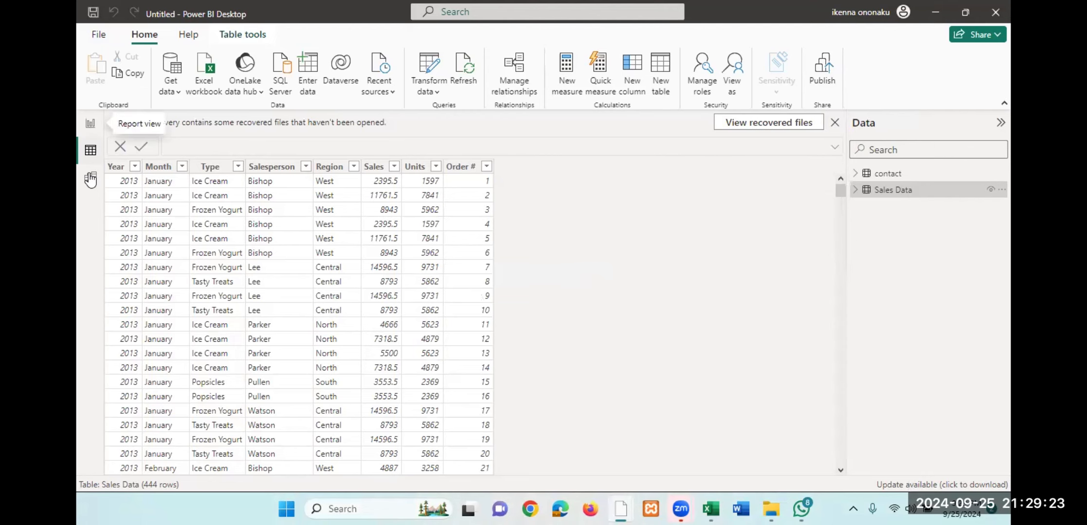
- Review the contact and Sales Data tables in Report view, Table view, and Model view
click(91, 124)
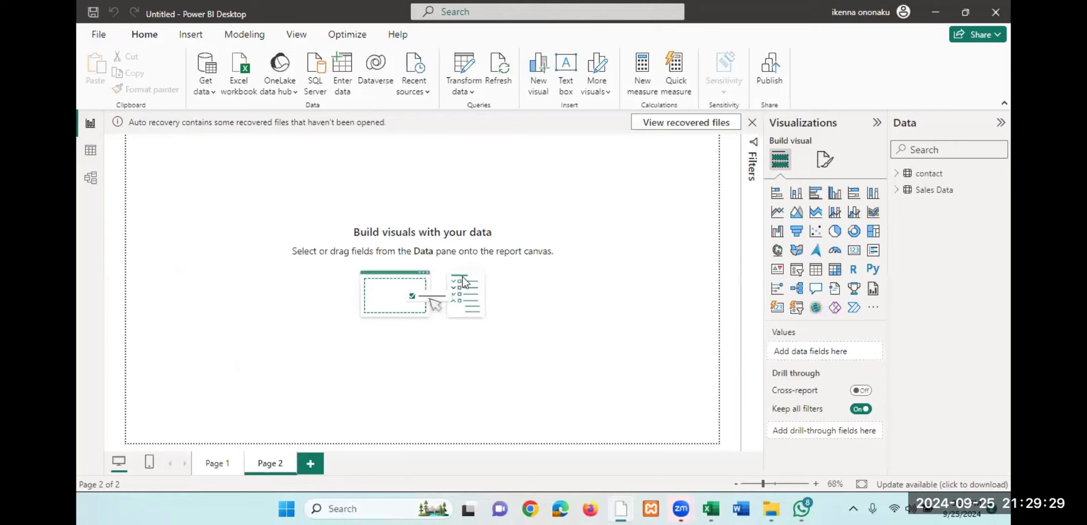
click(90, 154)
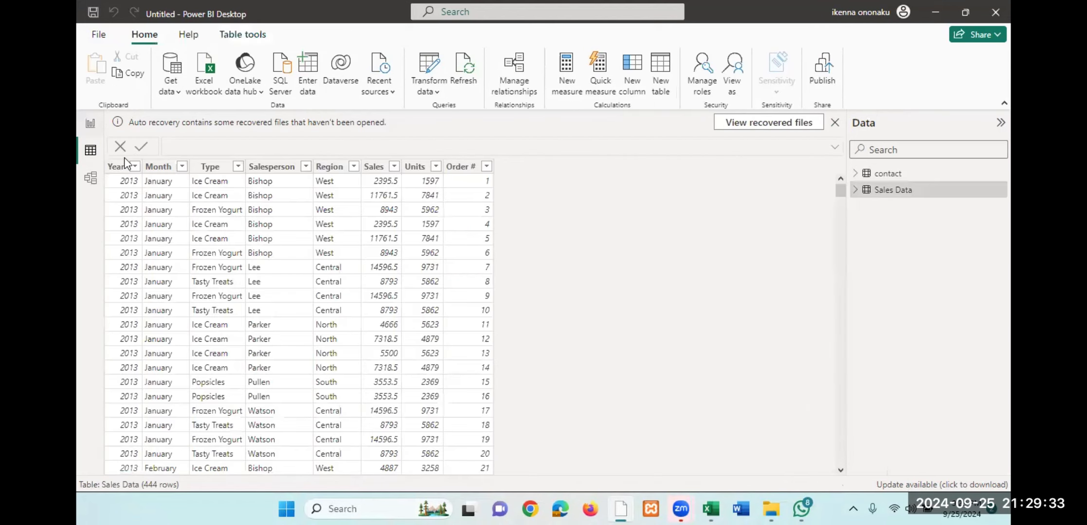
click(885, 175)
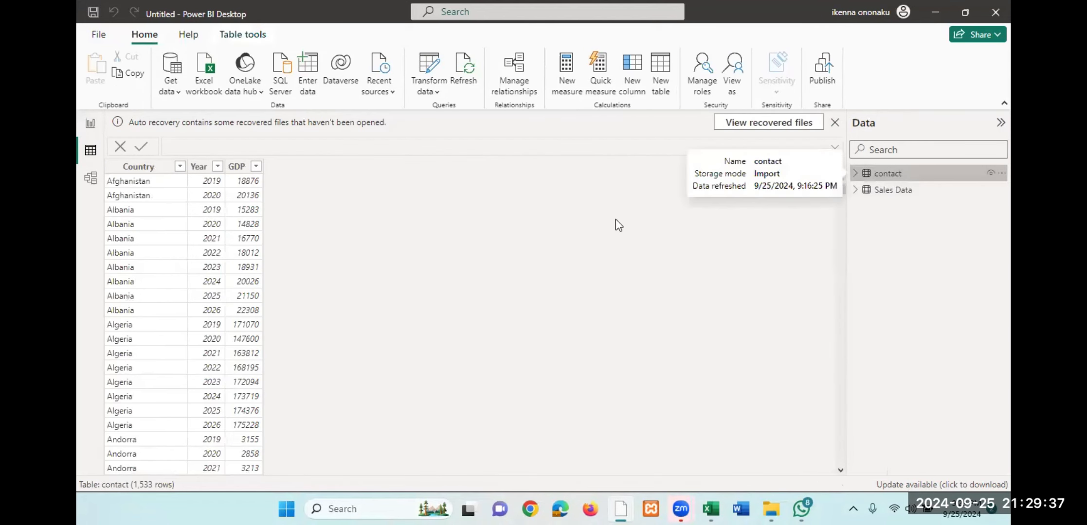
click(879, 193)
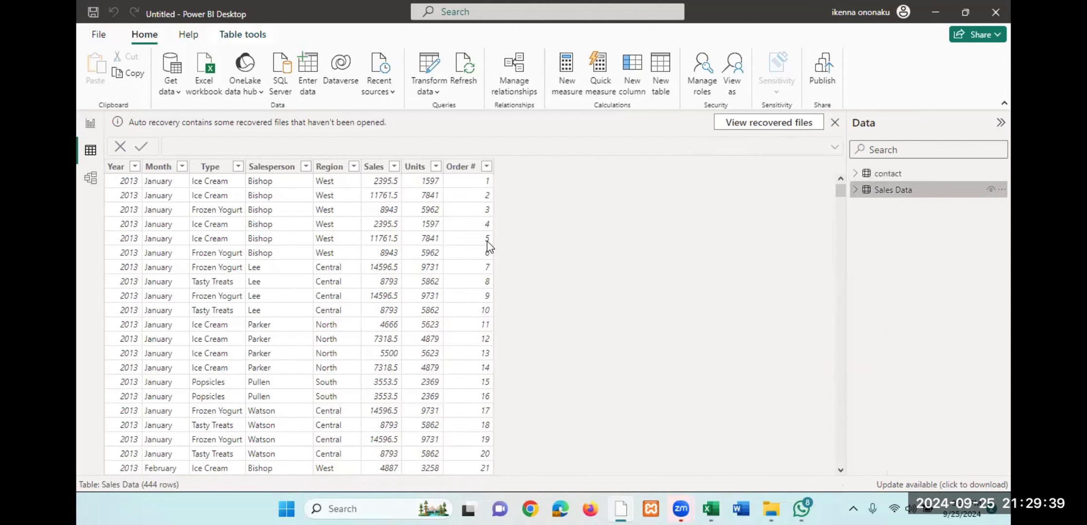
click(91, 181)
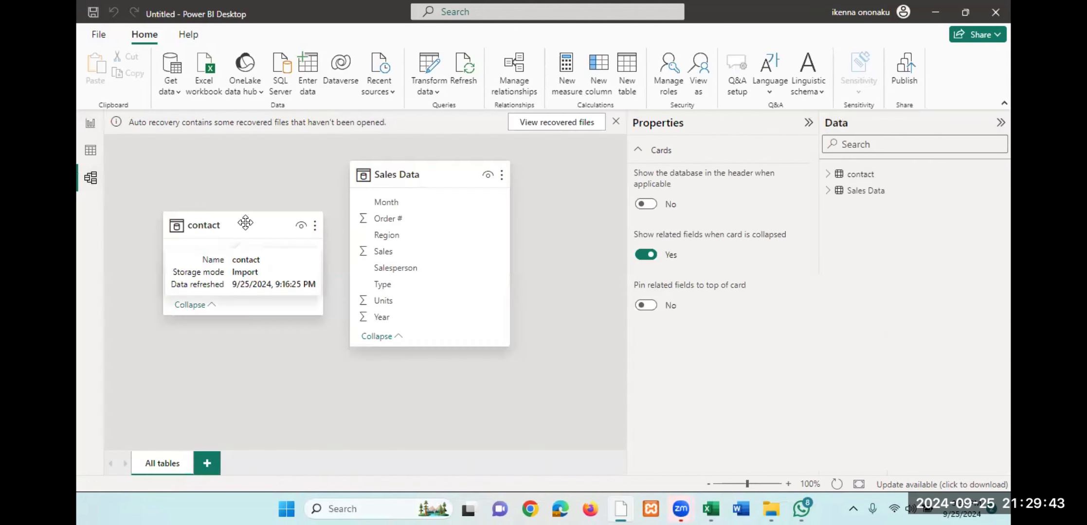
- Reposition the contact and Sales Data tables side by side in the model diagram and collapse the Properties pane
drag(454, 174, 485, 171)
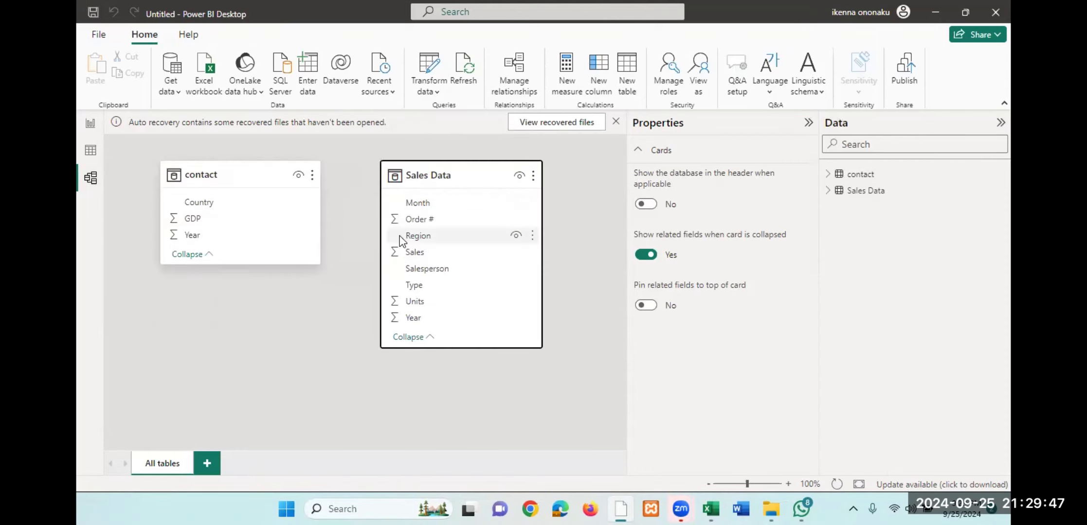
drag(285, 182, 298, 182)
drag(461, 173, 443, 172)
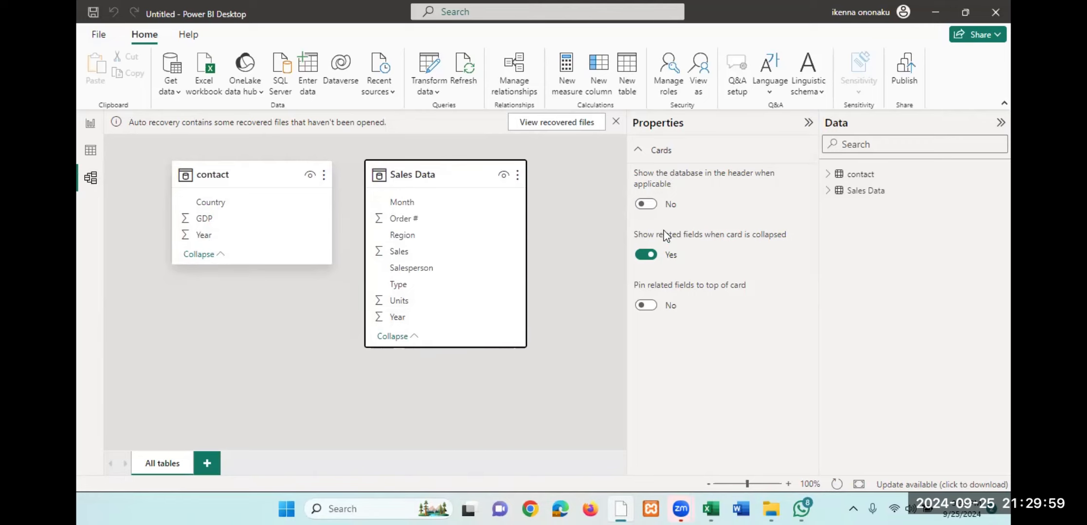
click(808, 124)
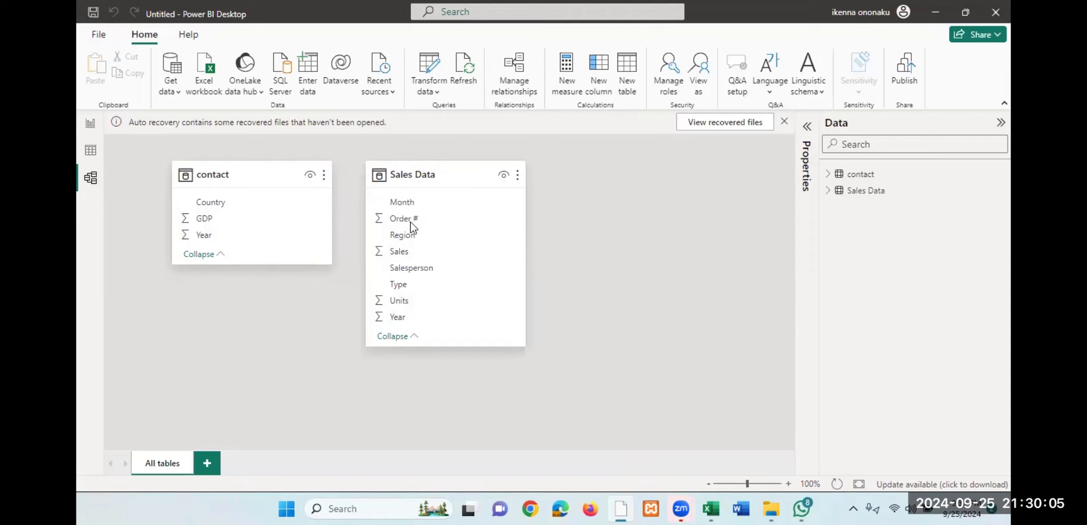
- Save the report to the Desktop under the file name ike
click(97, 35)
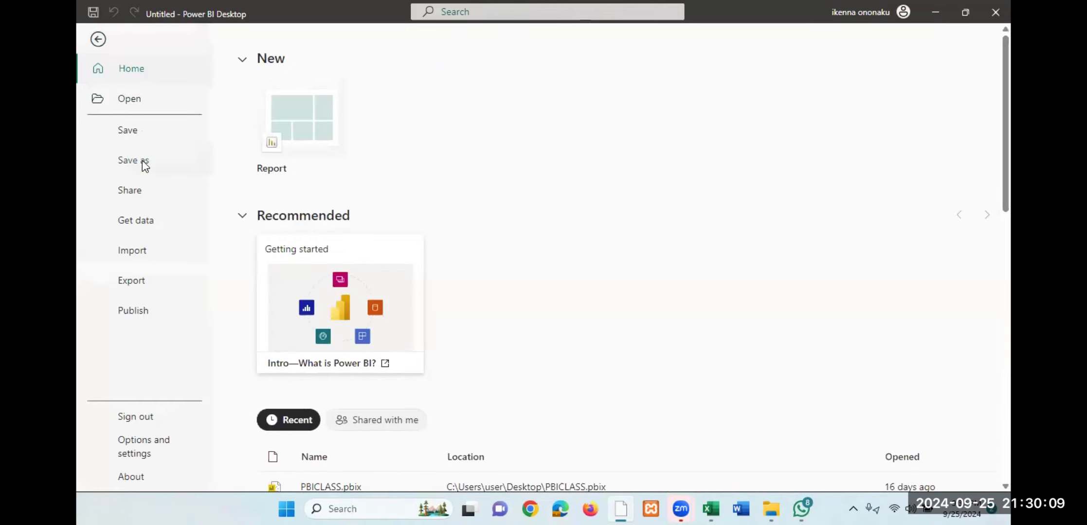
click(142, 160)
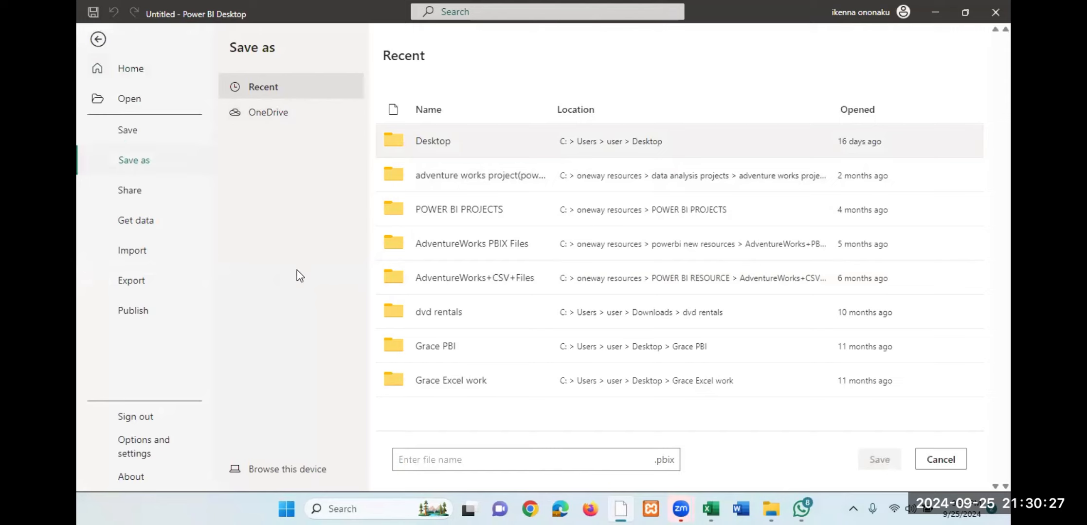
click(139, 132)
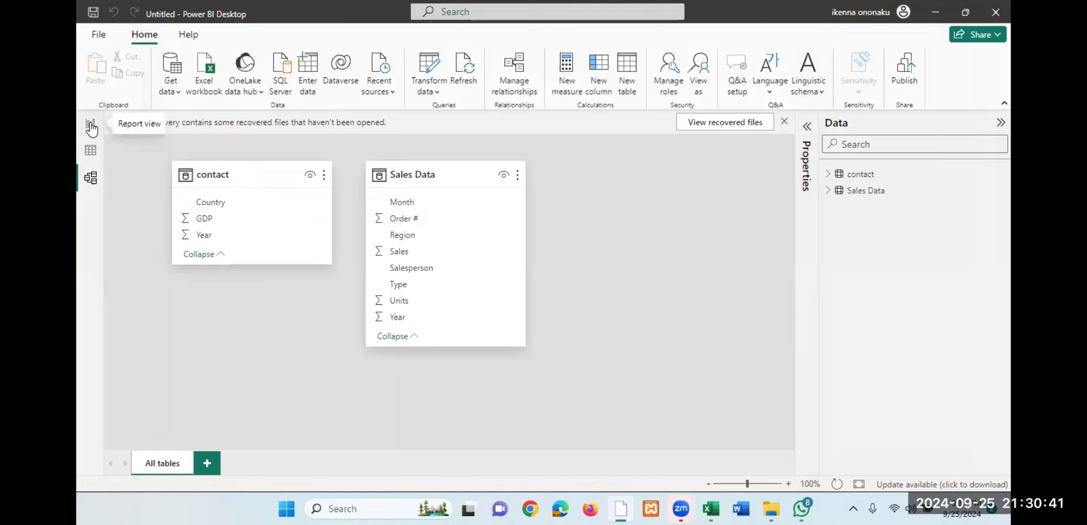
key(ctrl+s)
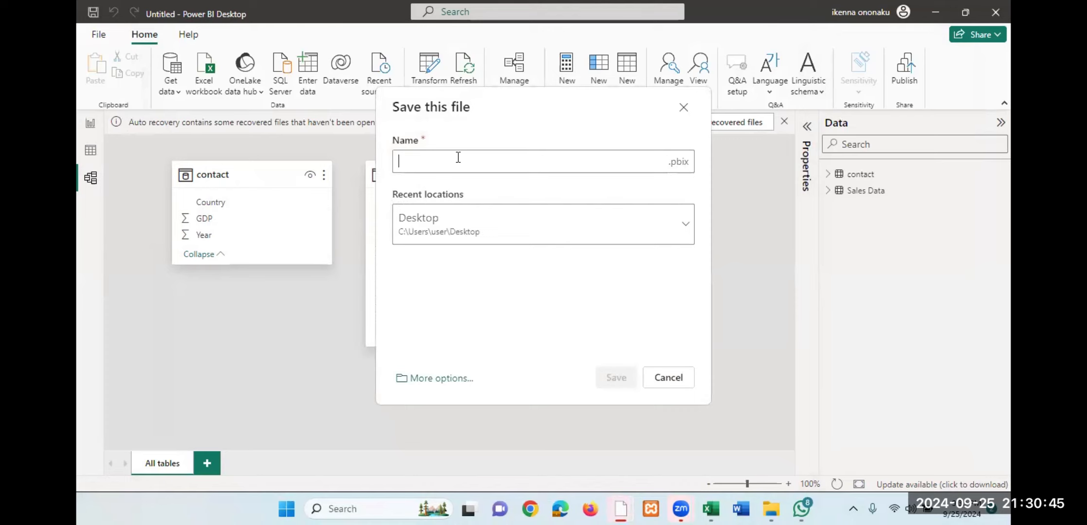
text(ike)
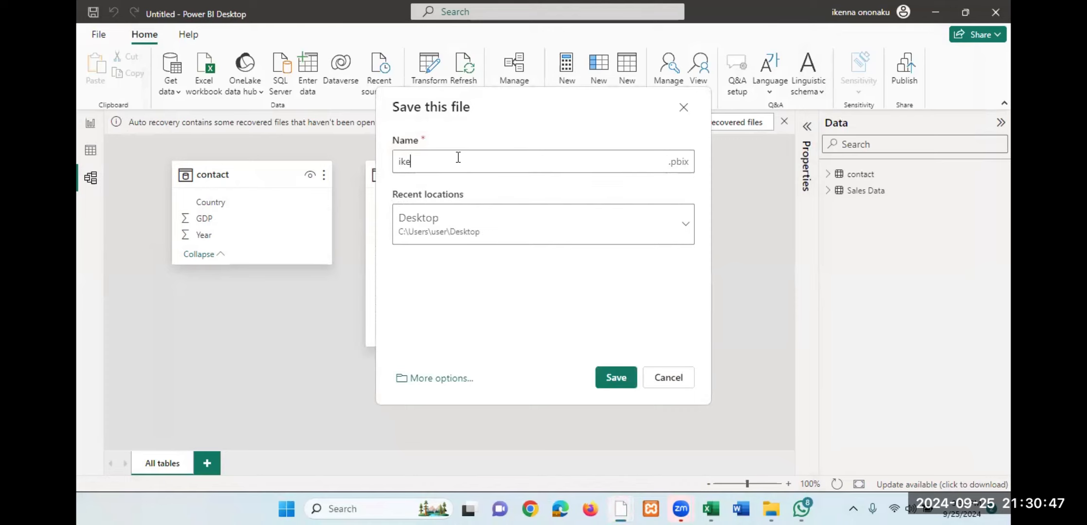
click(621, 376)
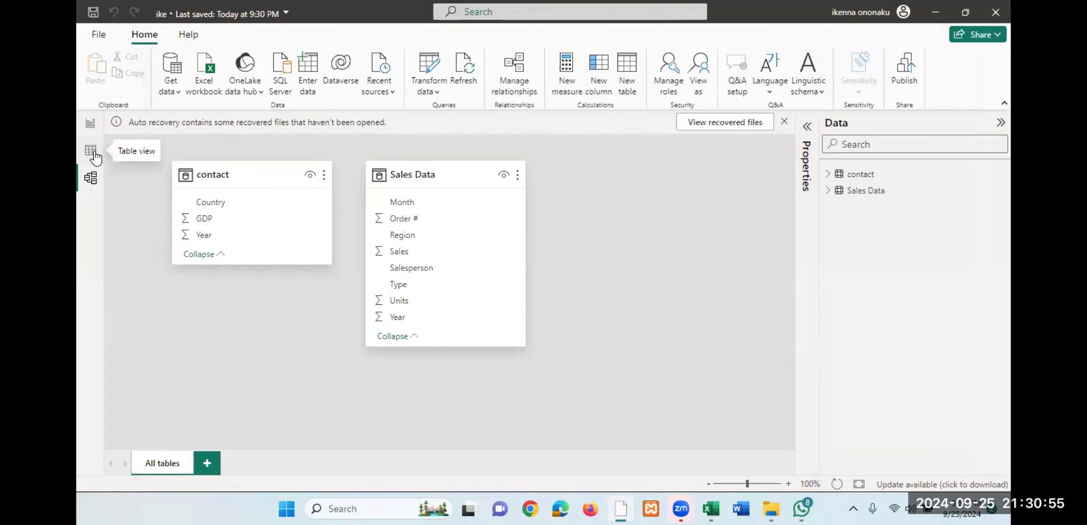
- Review the Sales Data table in Table view and examine the filter values of its Year and Month columns
click(91, 151)
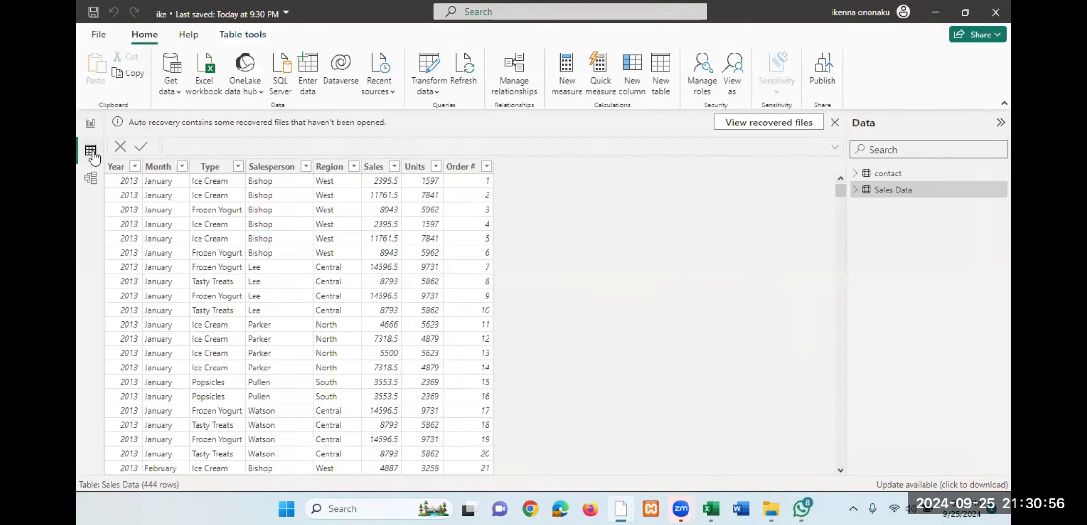
click(91, 123)
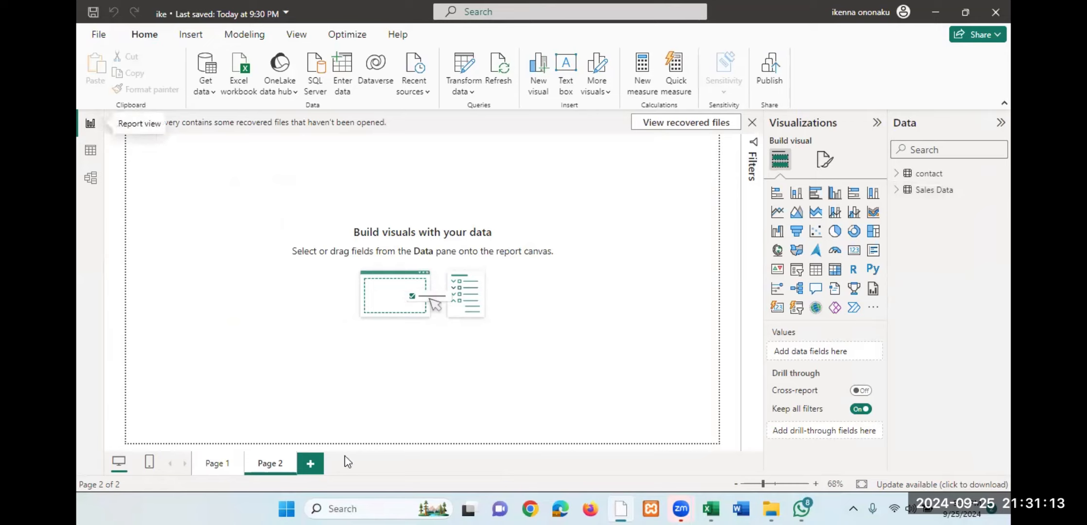
click(91, 155)
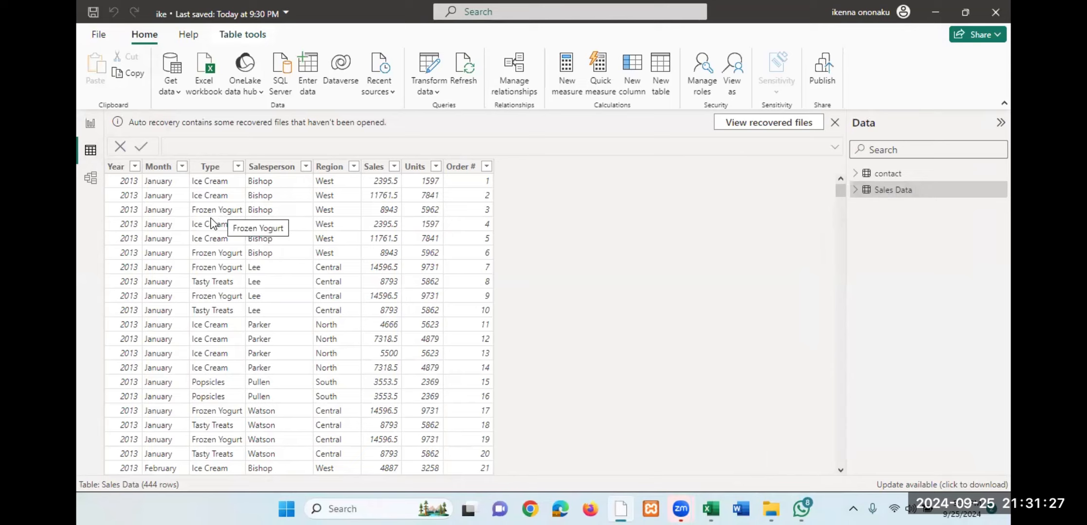
click(134, 167)
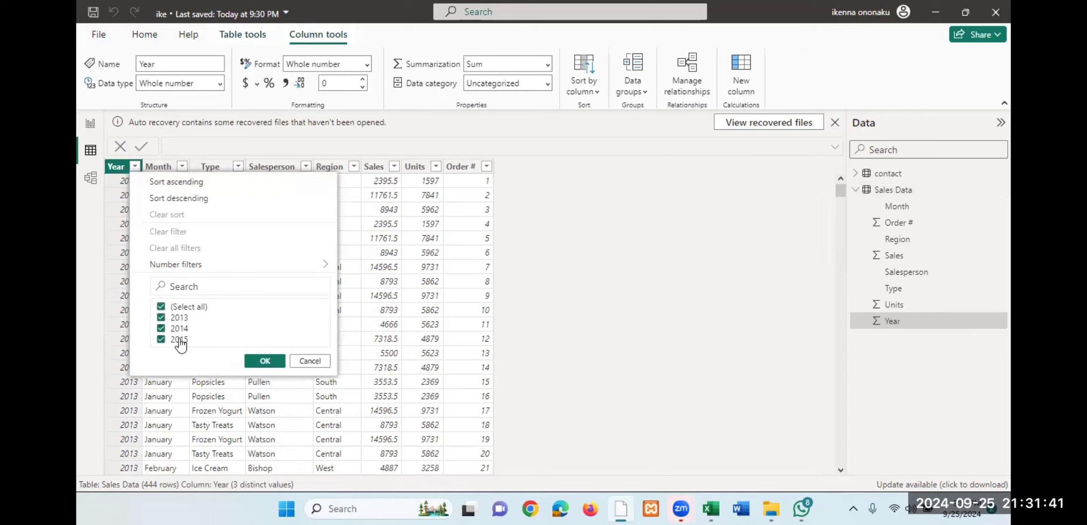
click(308, 362)
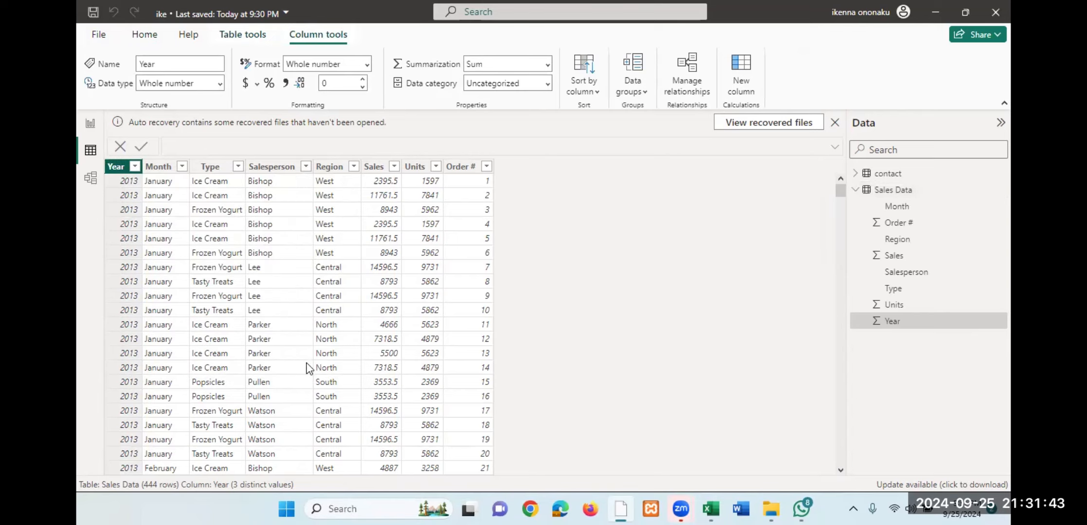
click(183, 169)
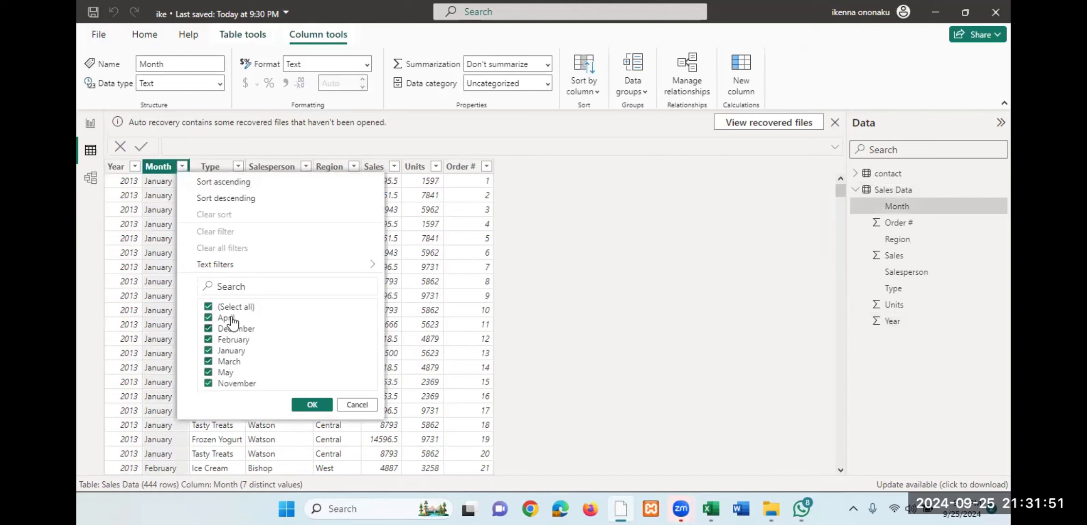
click(348, 407)
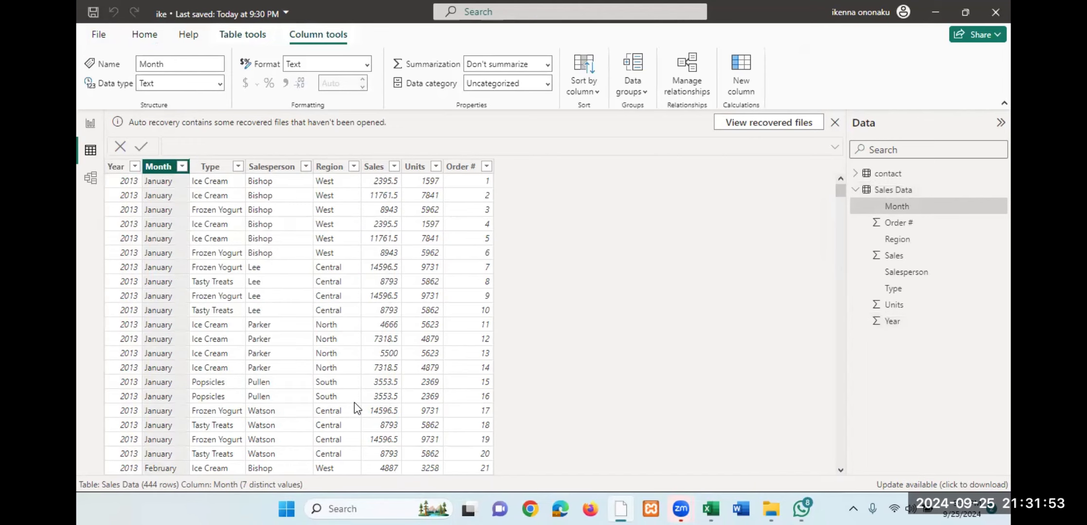
- Examine the Type column of the Sales Data table and its list of filter values
click(216, 171)
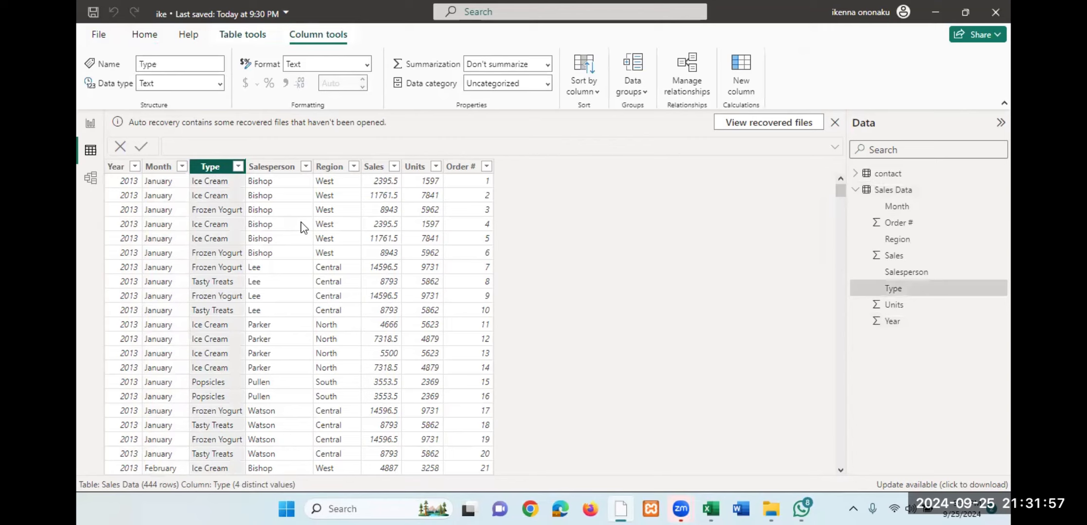
click(288, 218)
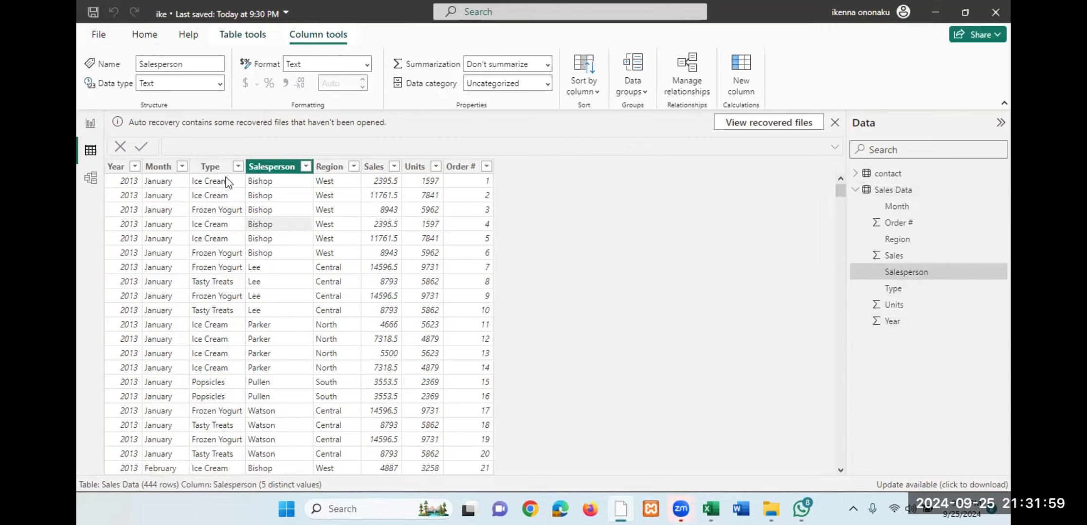
click(224, 197)
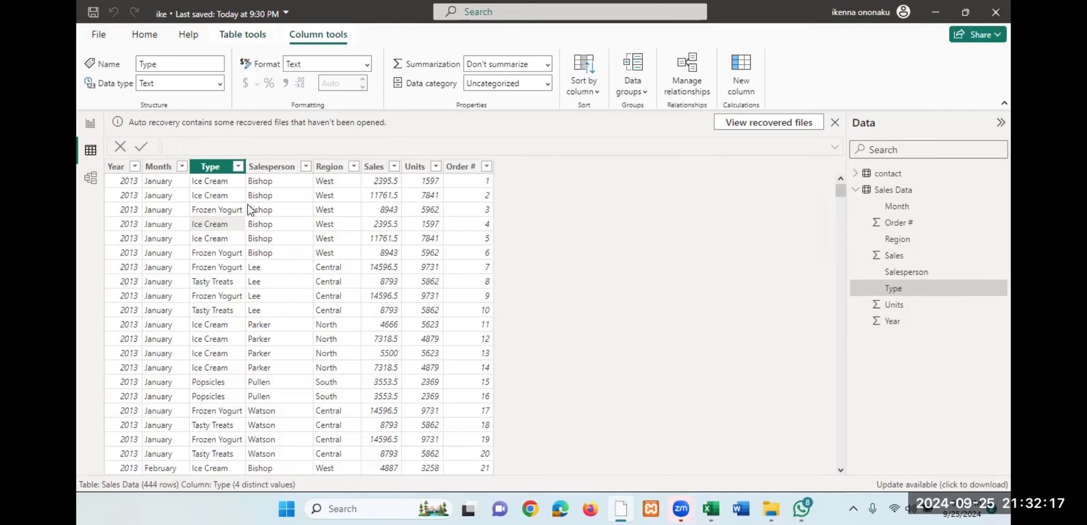
click(238, 166)
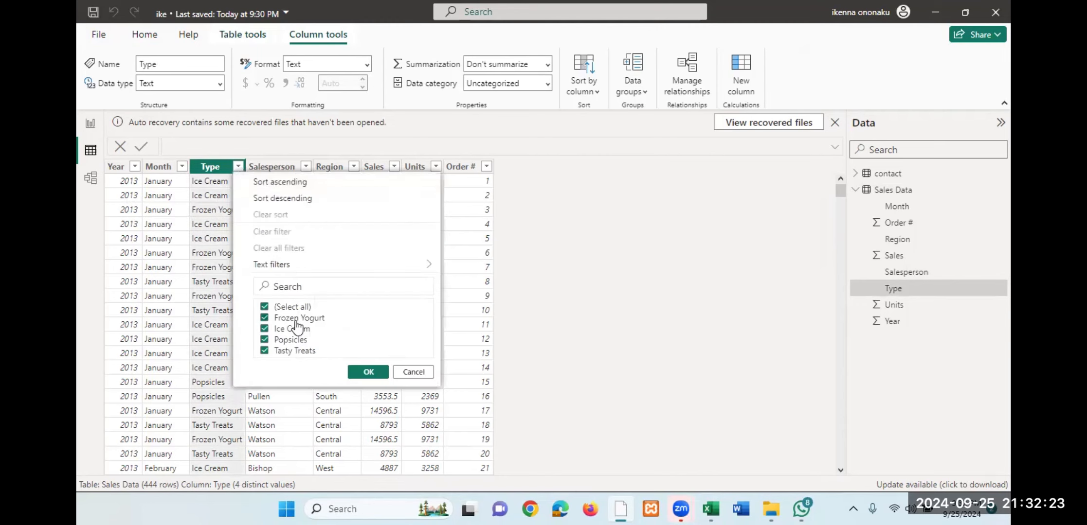
click(422, 374)
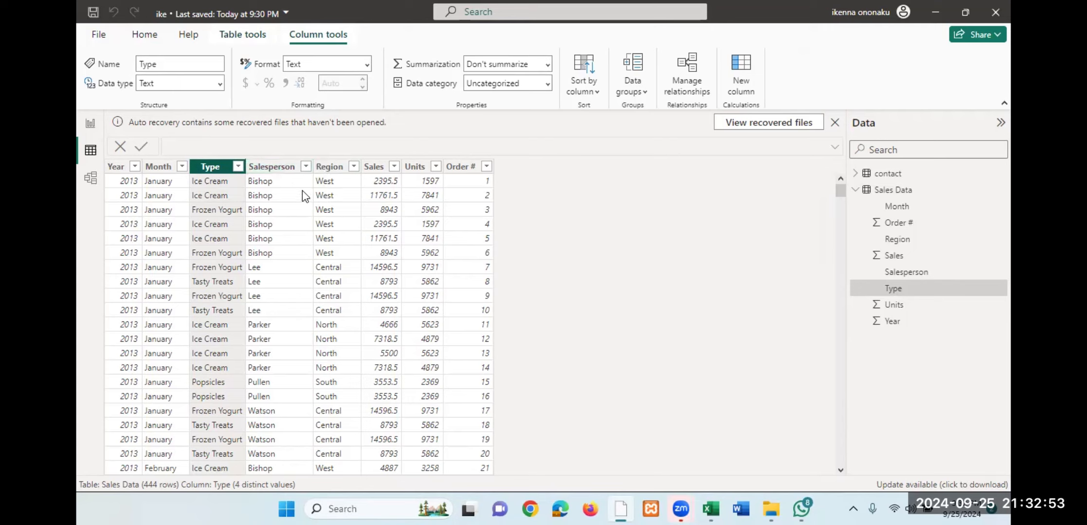
- Examine the filter values of the Salesperson and Region columns in the Sales Data table
click(306, 166)
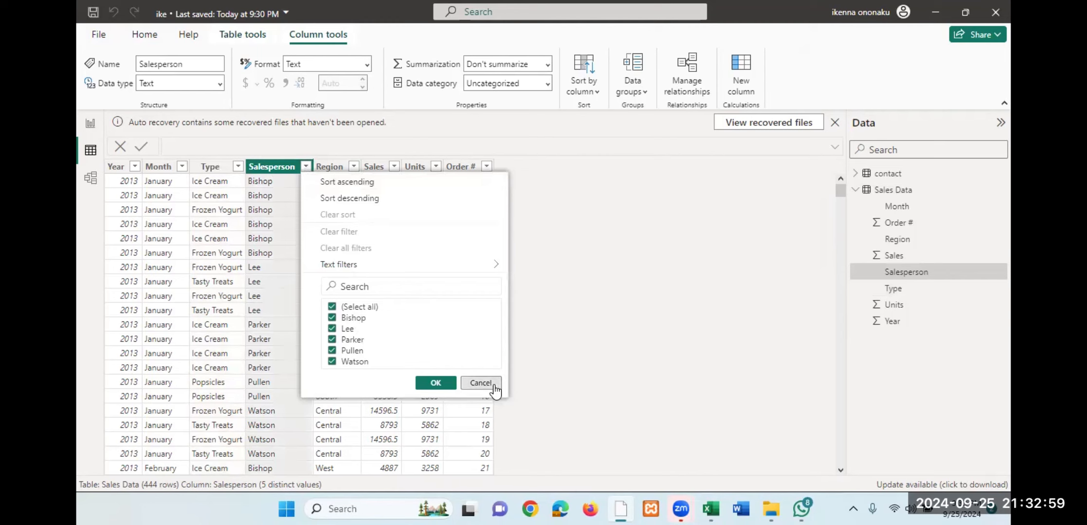
click(480, 383)
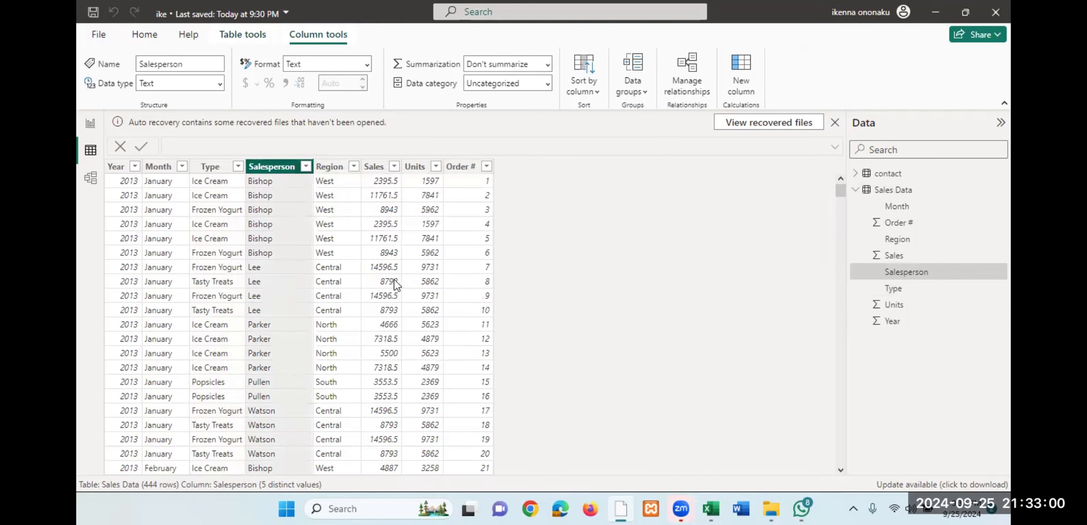
click(353, 170)
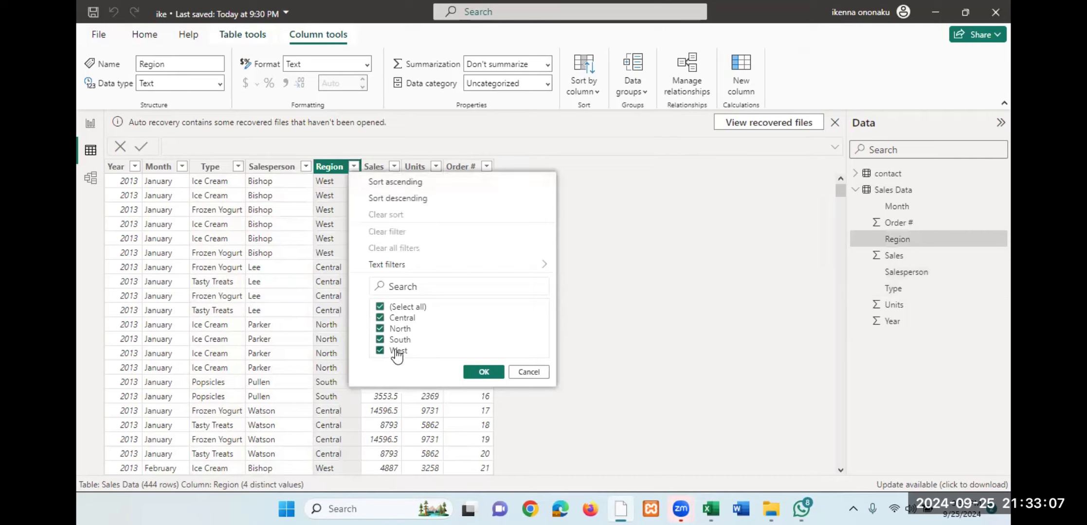
click(528, 372)
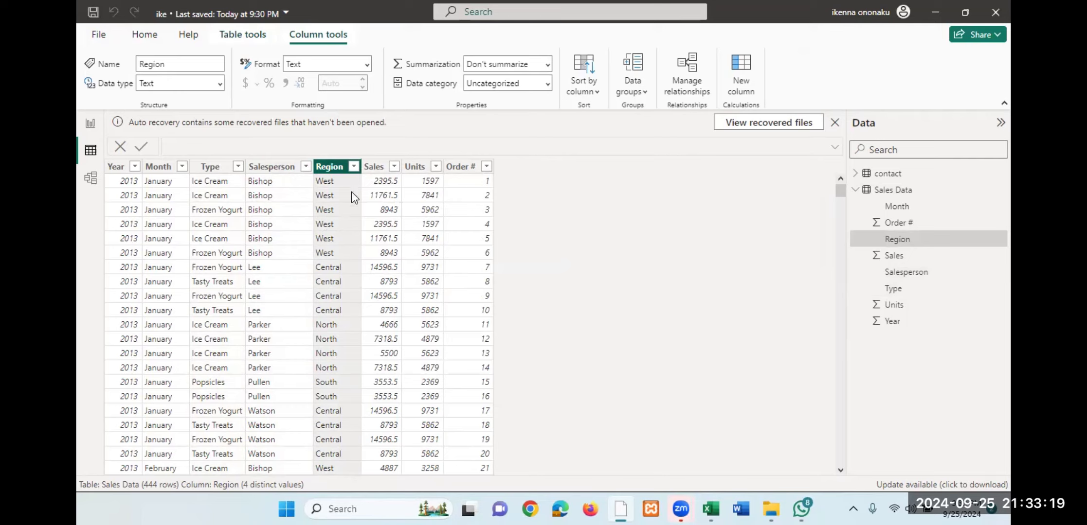
click(132, 187)
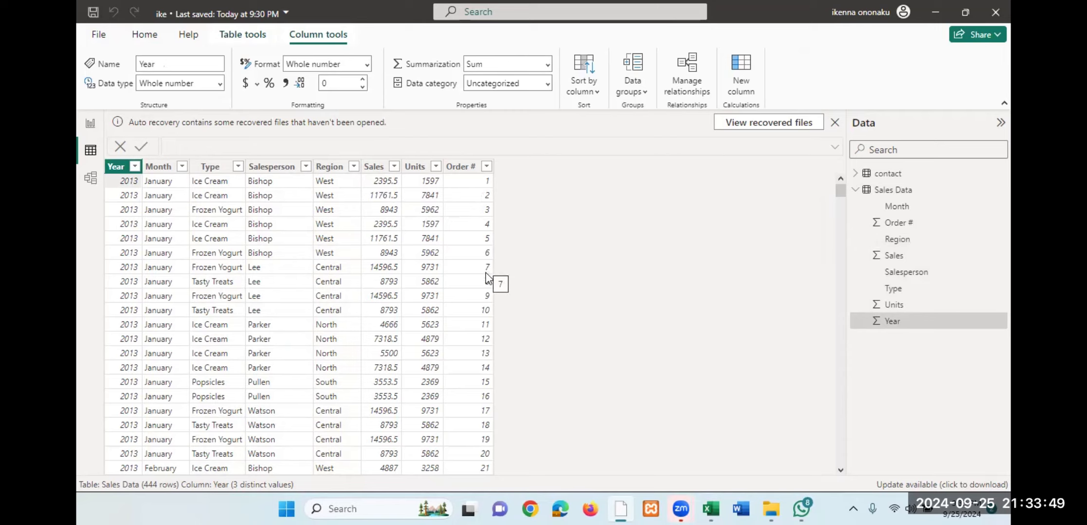
- Add an enlarged stacked column chart to report Page 2, with Region on the X-axis and Sum of Sales on the Y-axis
click(92, 130)
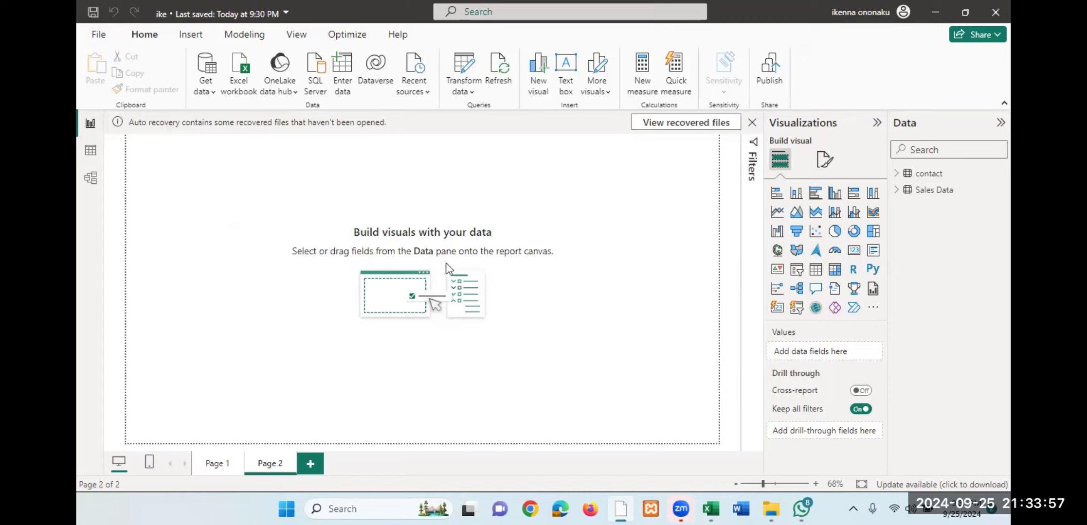
click(897, 190)
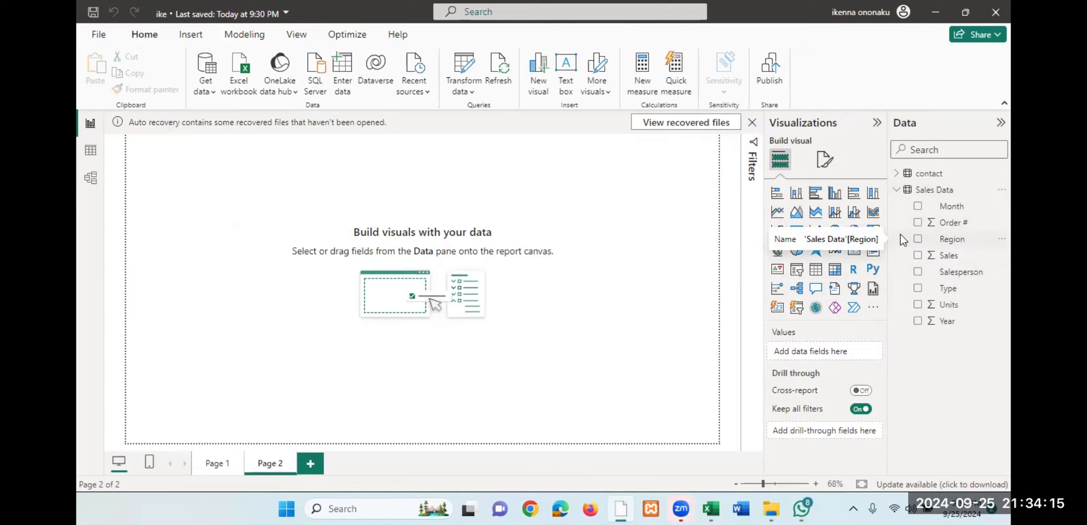
click(797, 194)
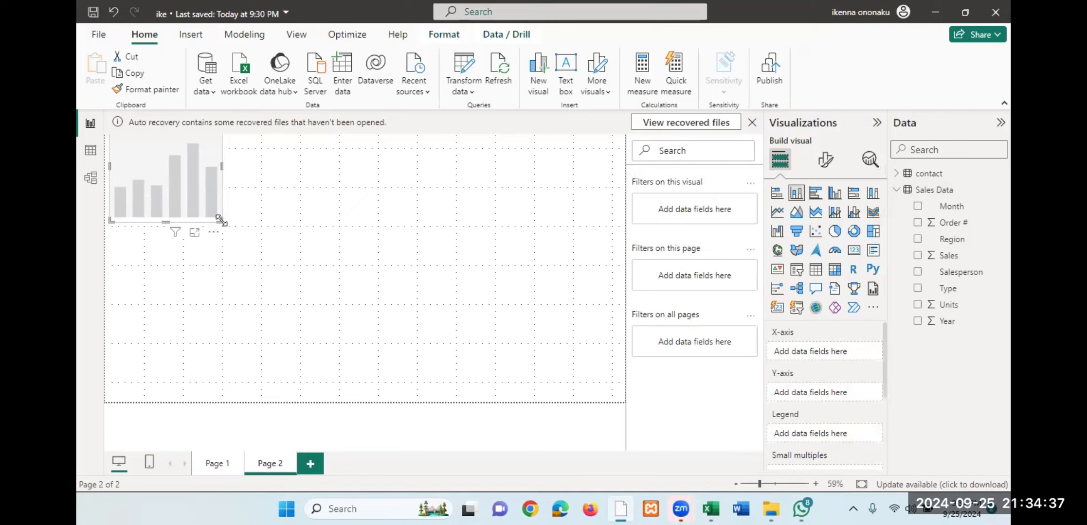
drag(221, 221, 376, 329)
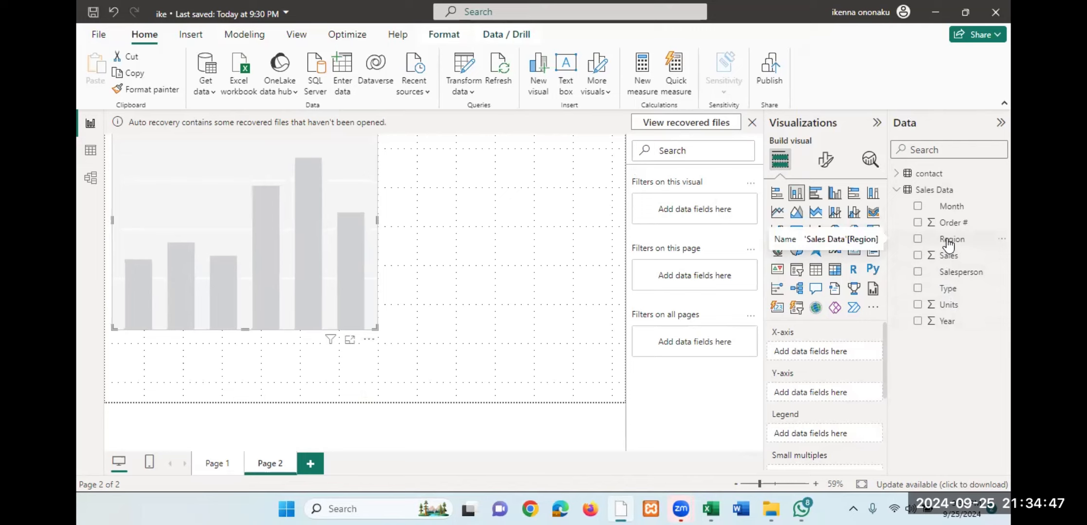
click(917, 240)
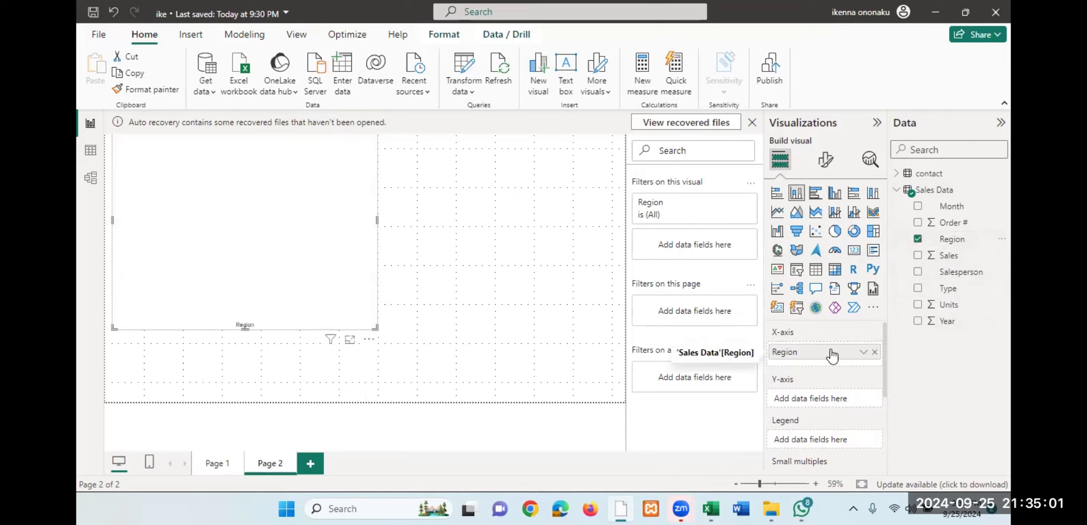
click(918, 256)
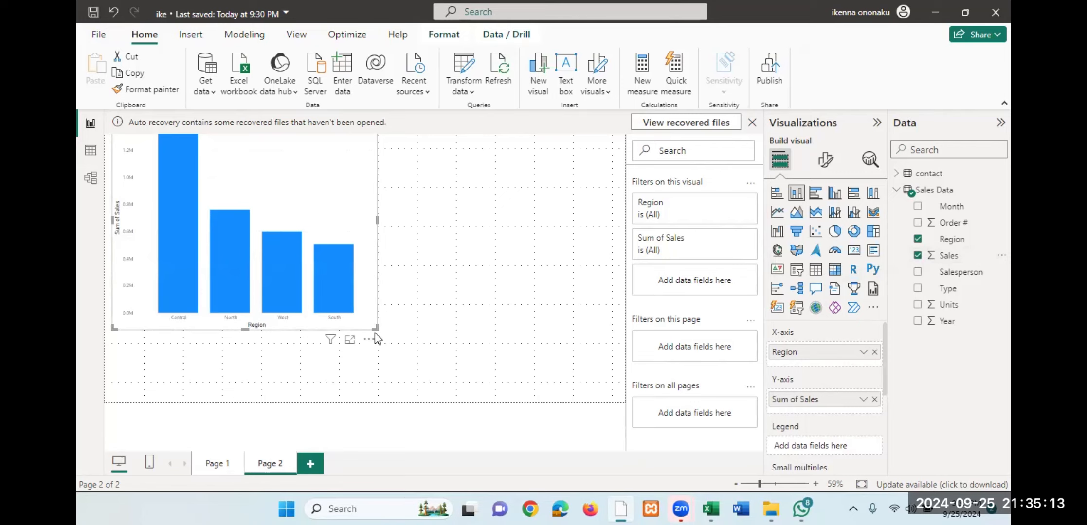
- Examine each region's sum of sales with the column chart in focus mode, and return to the report
click(350, 340)
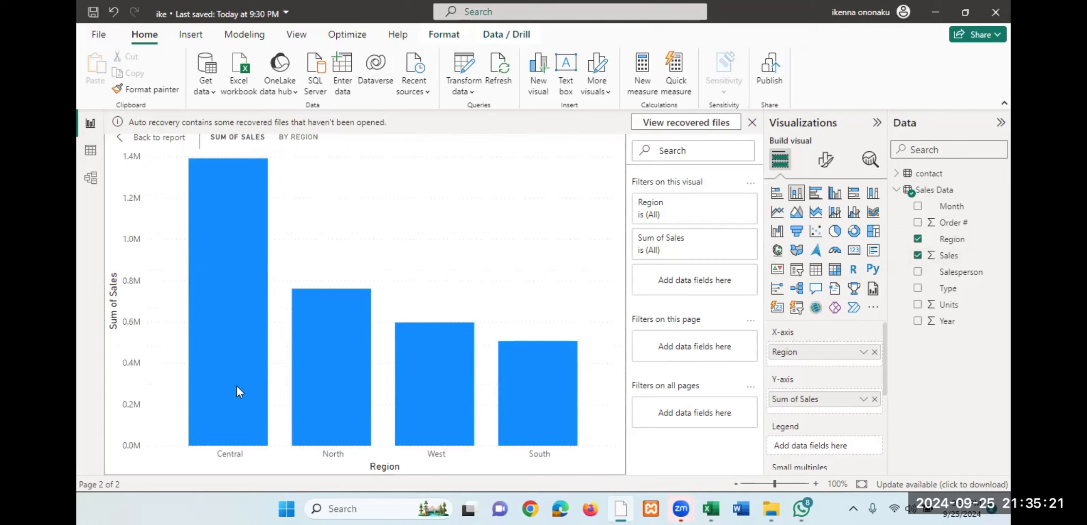
mouse_move(237, 387)
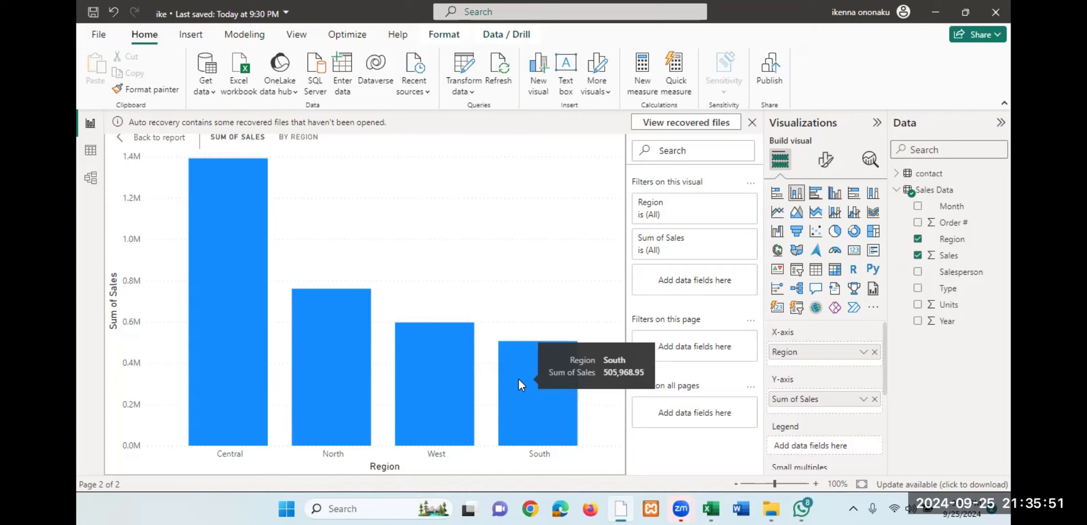
click(154, 140)
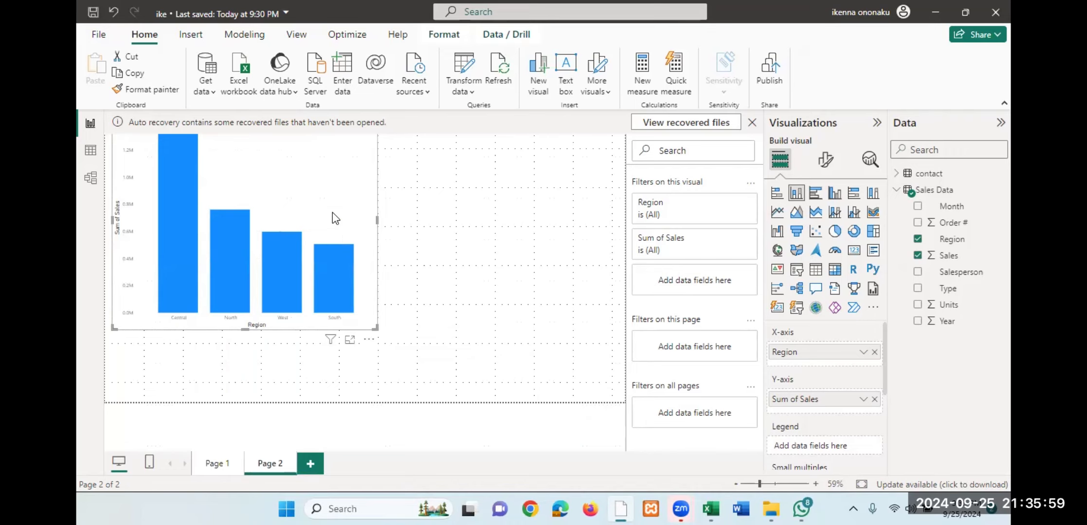
- Replace the region chart on Page 2 with an enlarged stacked column chart, with Year on the X-axis and Count of Salesperson on the Y-axis
key(Delete)
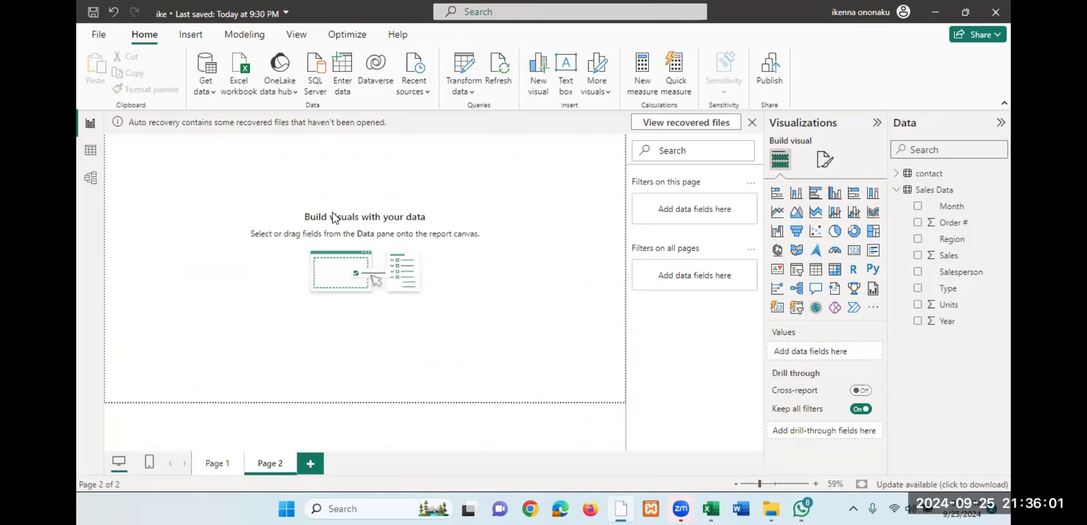
click(796, 193)
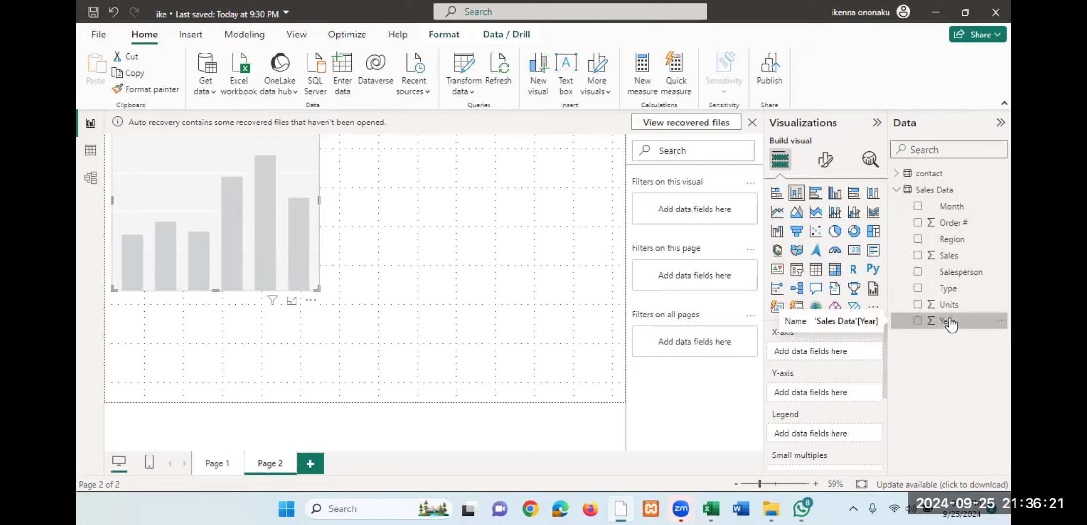
drag(948, 323, 820, 351)
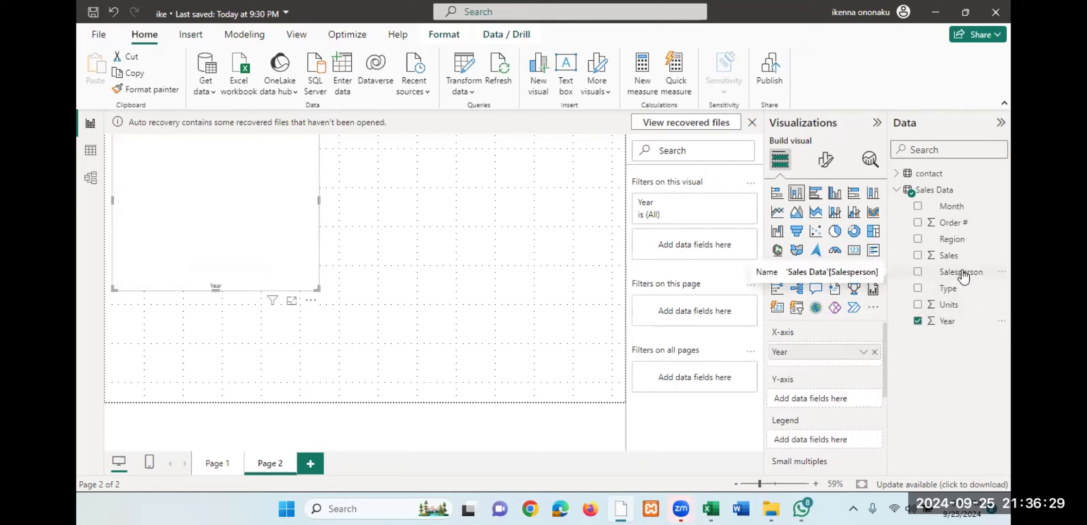
drag(962, 276, 837, 402)
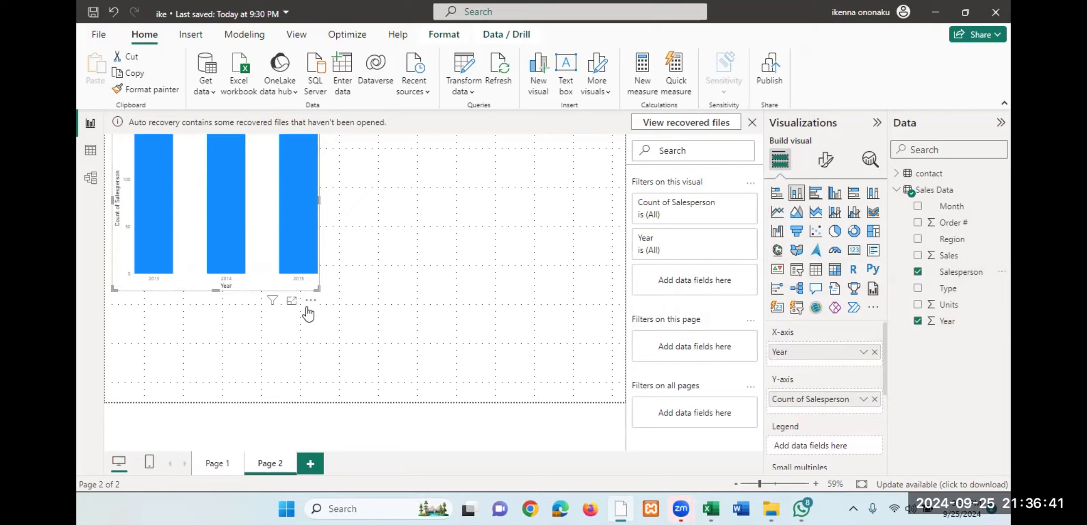
drag(319, 289, 339, 302)
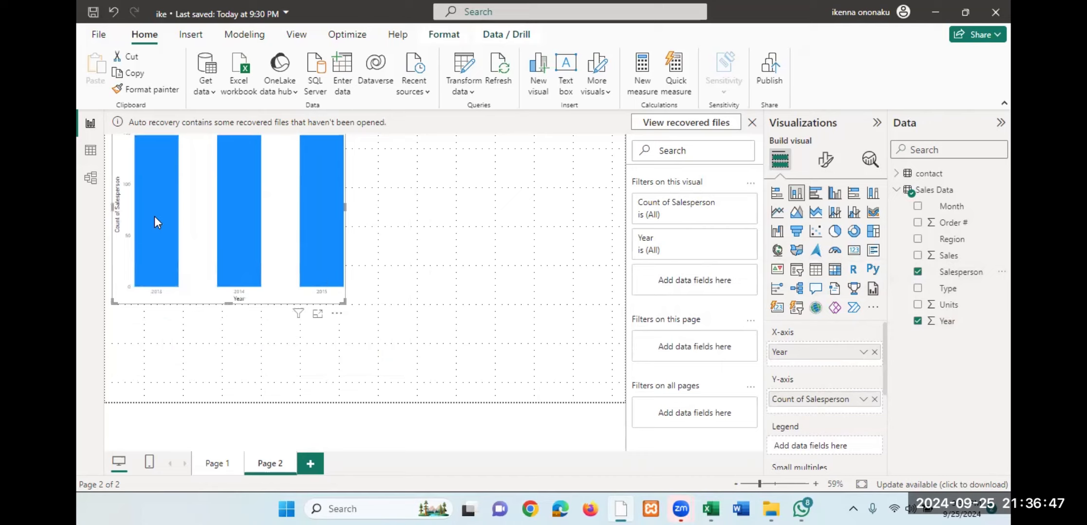
mouse_move(155, 217)
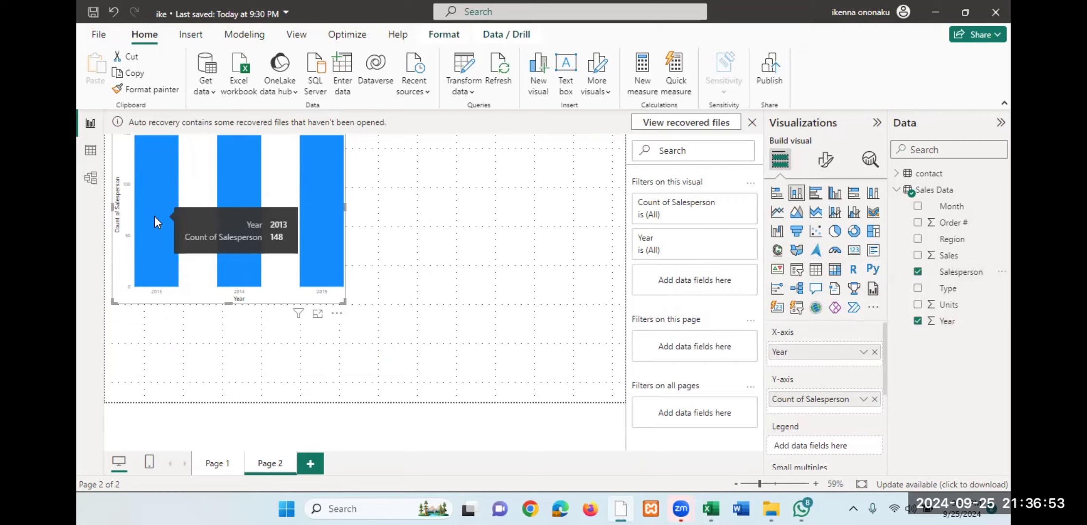
- Swap the Salesperson field for Sales on the column chart's Y-axis to plot Sum of Sales by Year
click(919, 279)
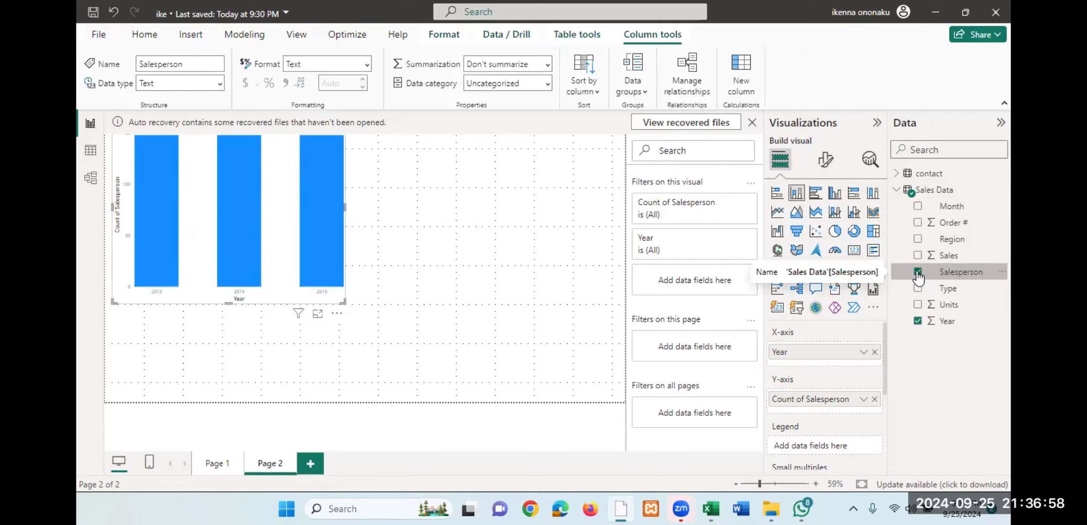
click(917, 273)
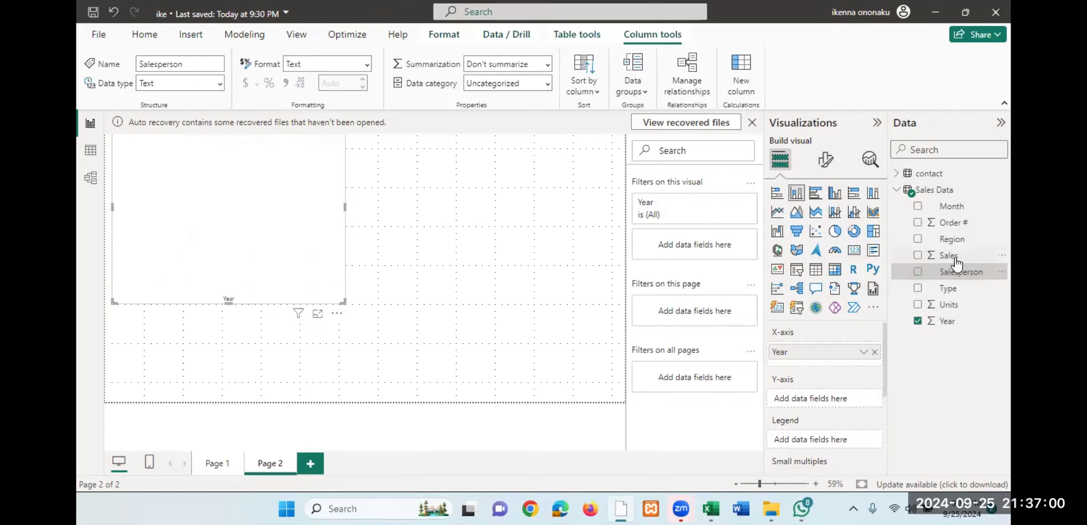
click(918, 256)
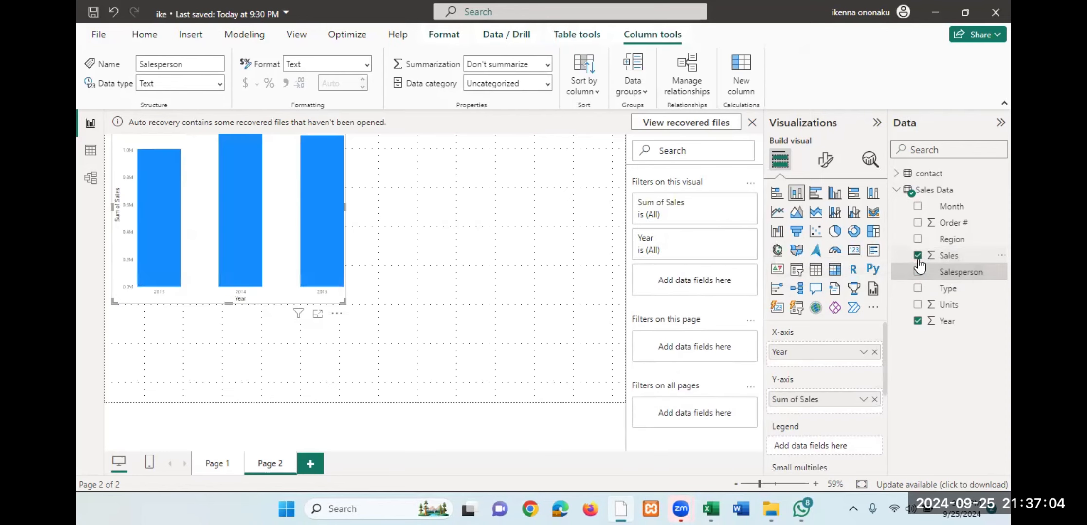
- Examine the sum of sales for 2013, 2014 and 2015 with the column chart in focus mode, and return to the report
click(317, 314)
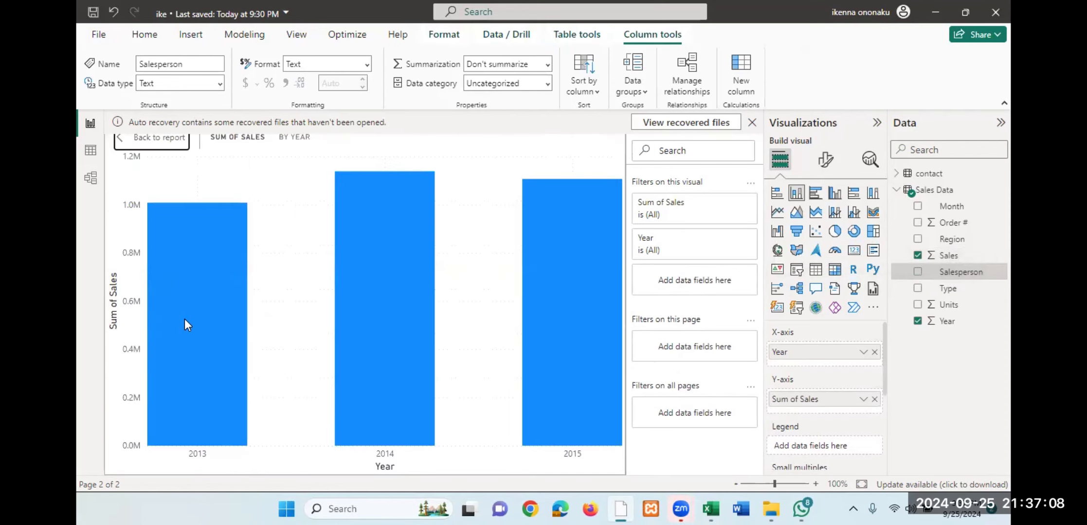
mouse_move(188, 321)
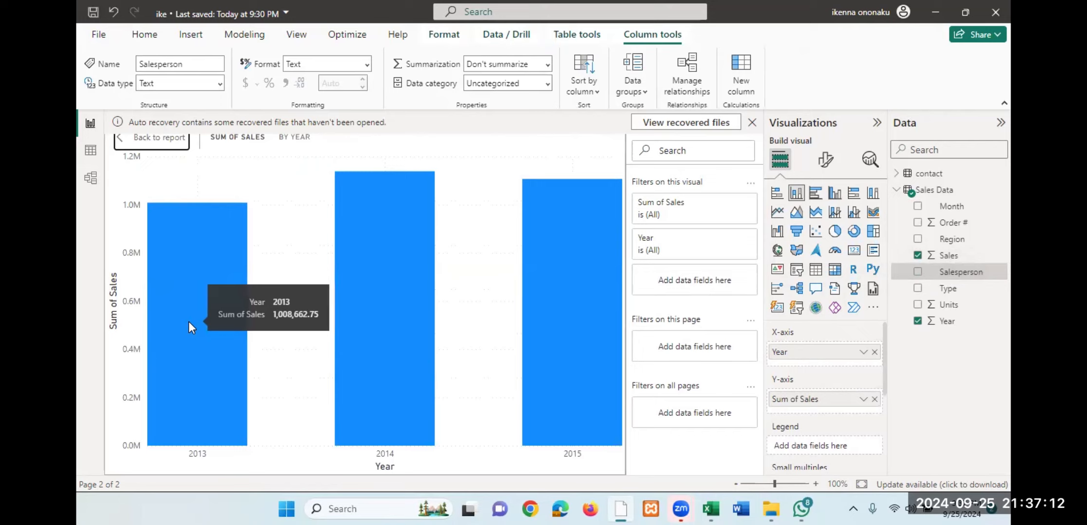
mouse_move(371, 318)
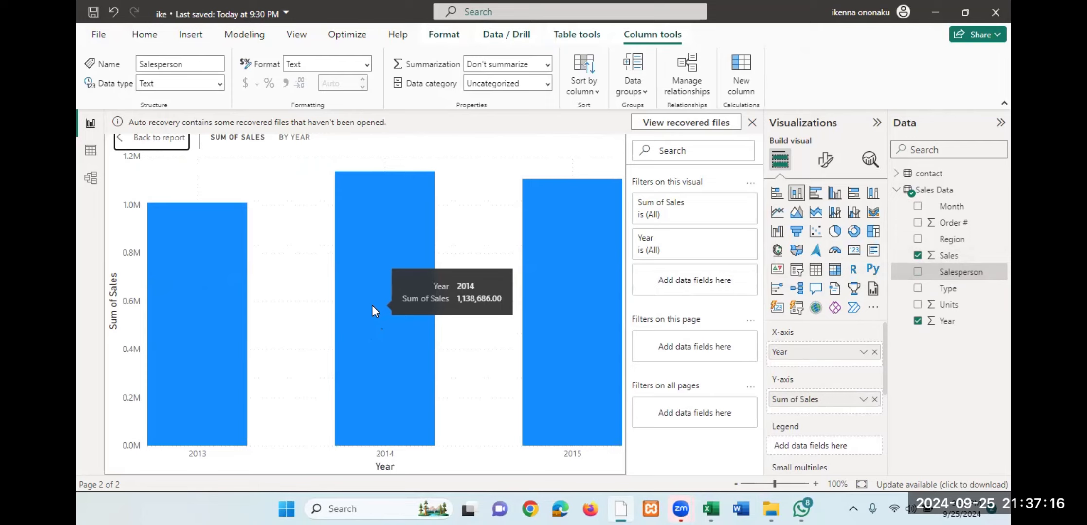
mouse_move(558, 295)
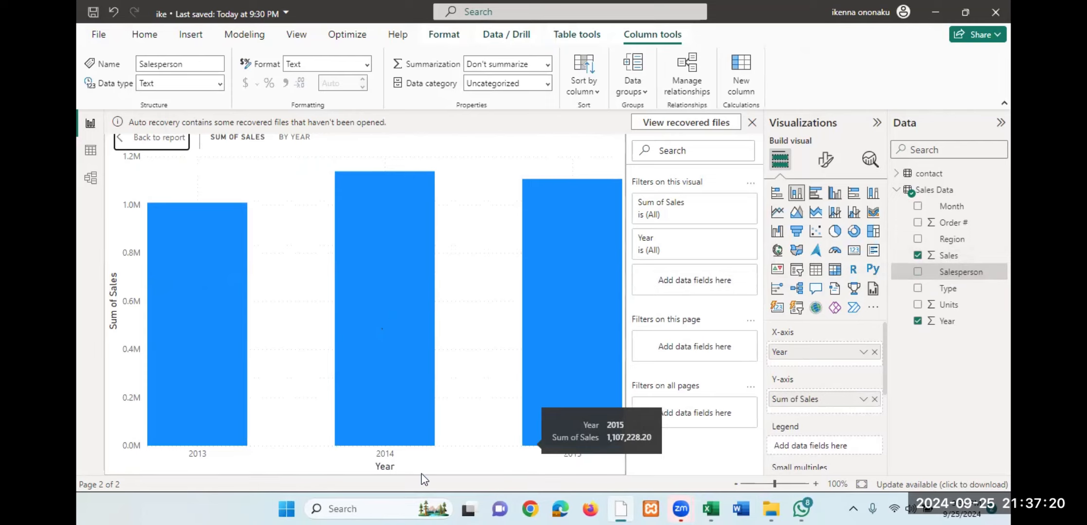
click(168, 141)
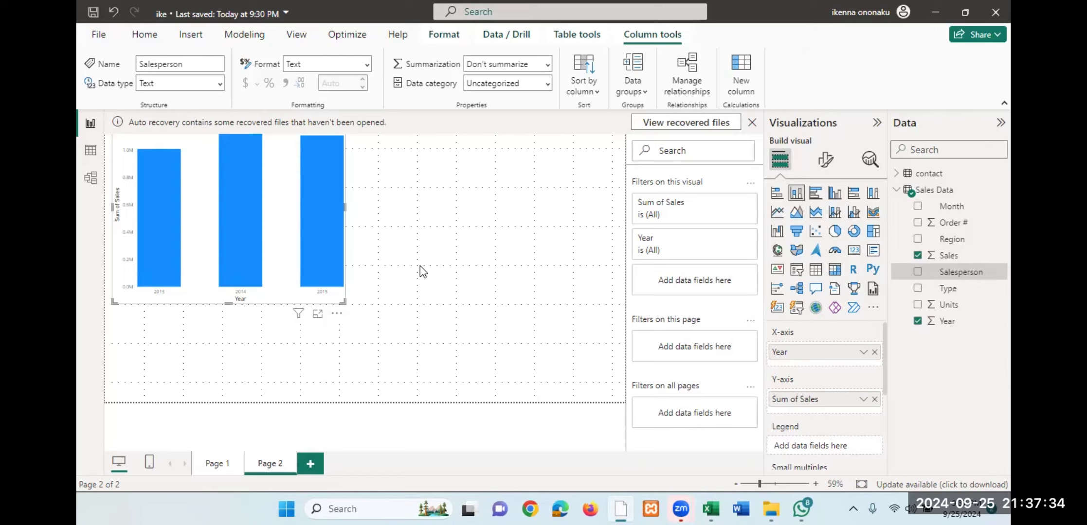
- Remove the sales-by-year column chart from report Page 2
click(337, 315)
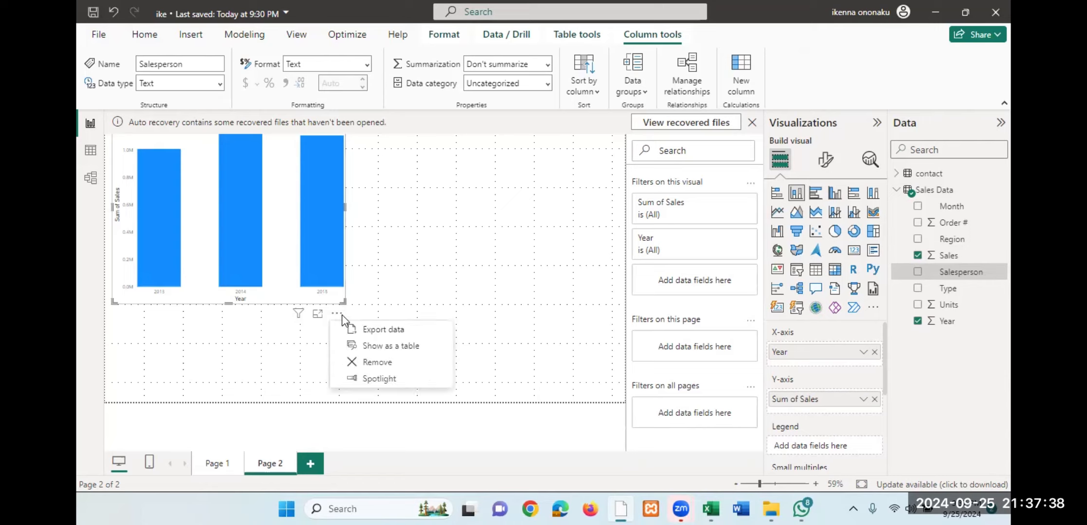
click(389, 362)
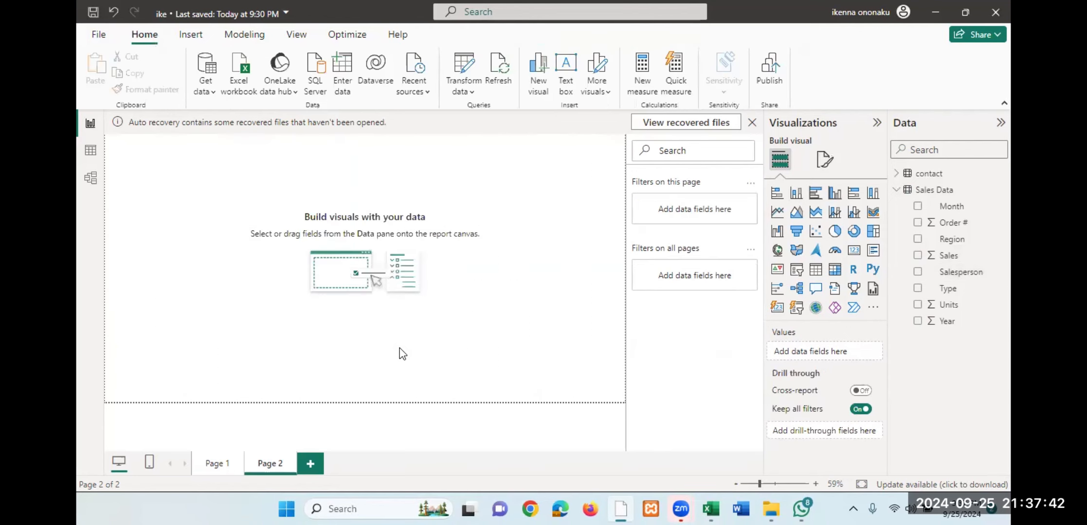